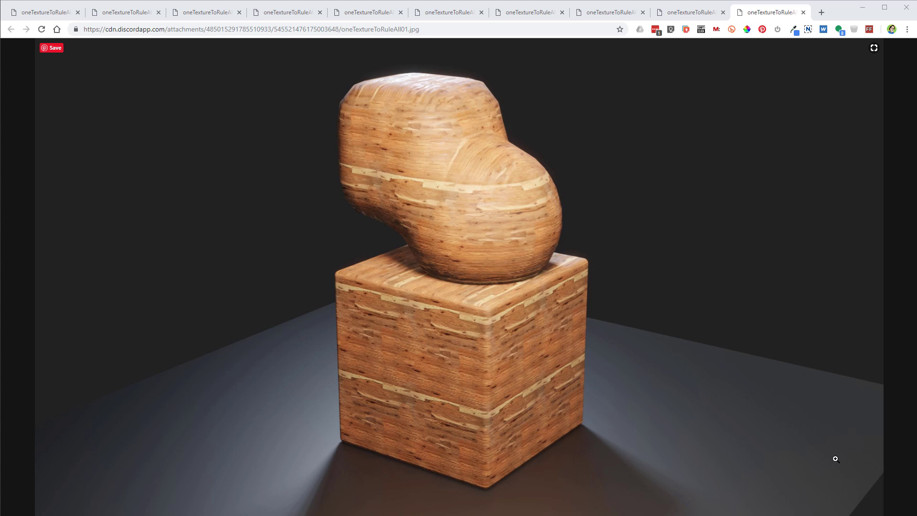
# - Look through the open oneTextureToRuleAll sample renders to compare the wood, bark, metal, knit and marble materials
pyautogui.click(692, 16)
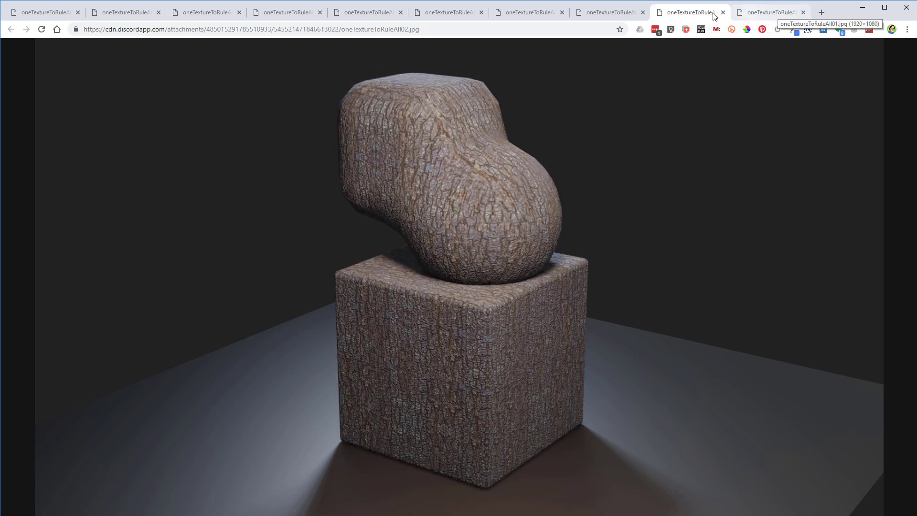
pyautogui.click(609, 16)
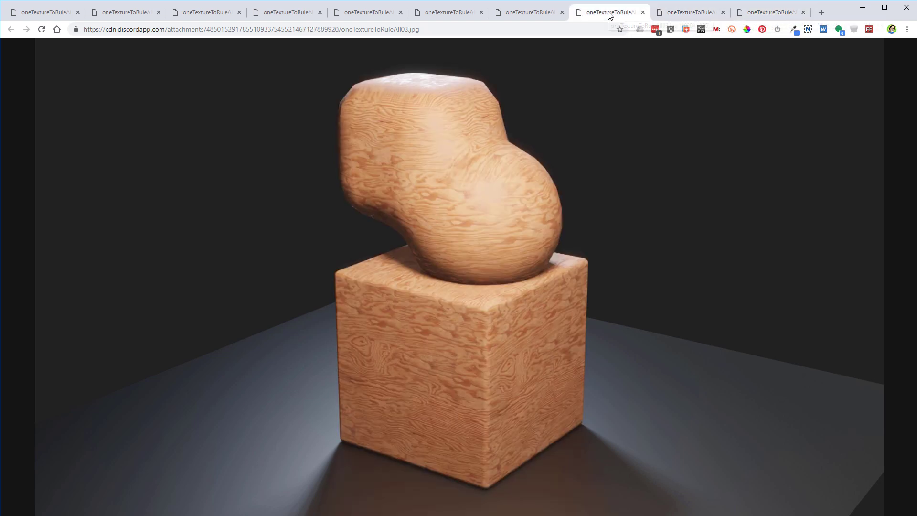
pyautogui.click(538, 16)
pyautogui.click(451, 16)
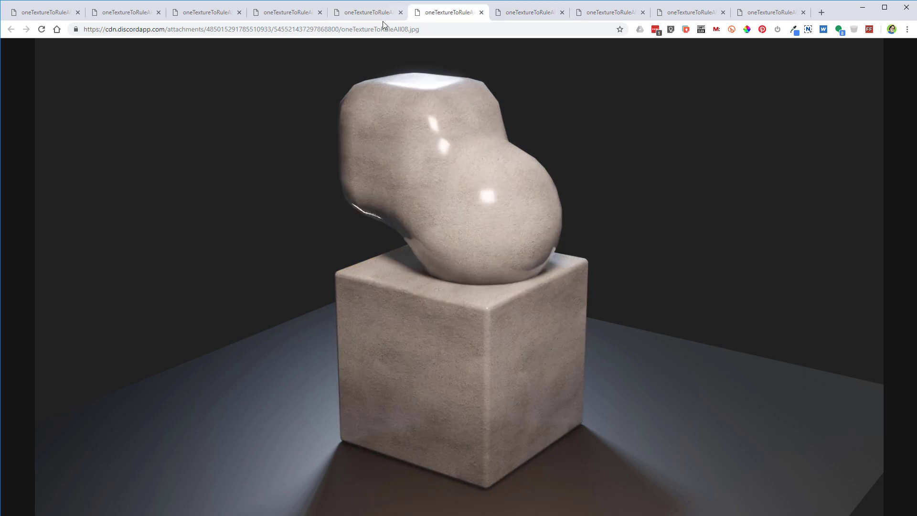
pyautogui.click(340, 14)
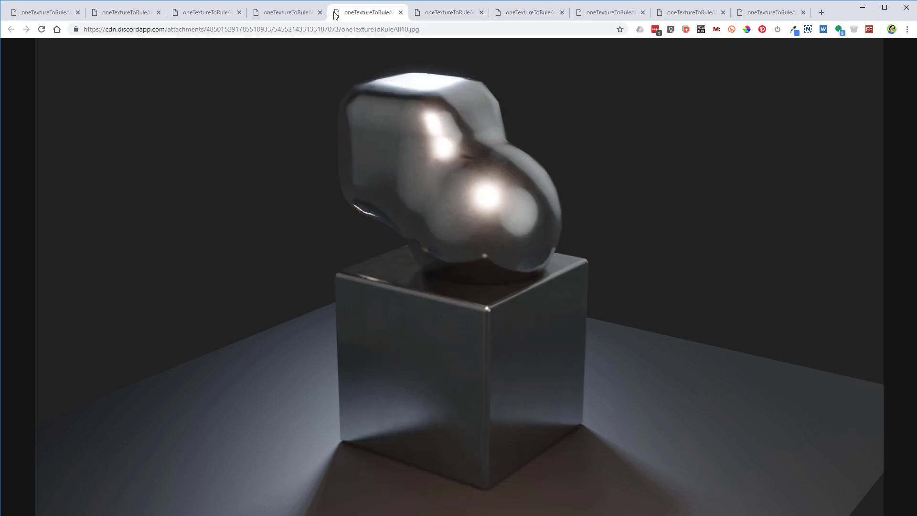
pyautogui.click(286, 15)
pyautogui.click(215, 16)
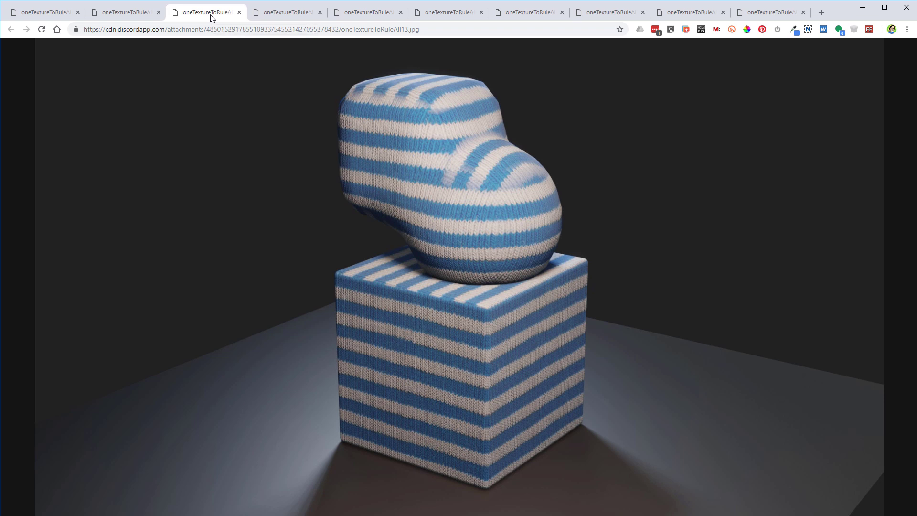
pyautogui.click(128, 14)
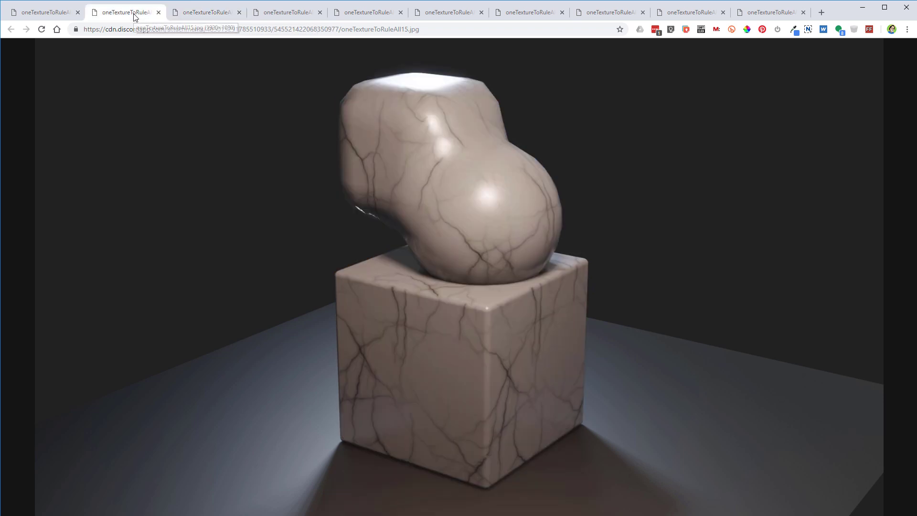
pyautogui.click(53, 14)
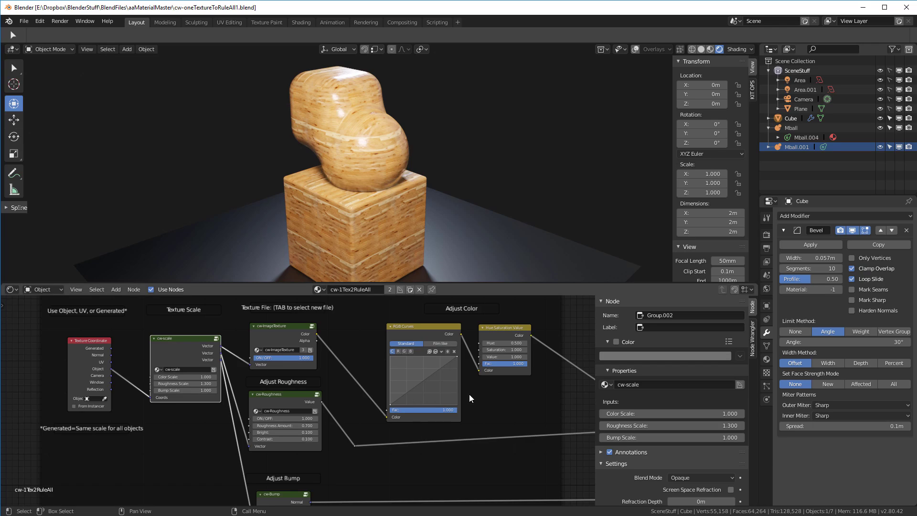
# - Maximize the node editor and examine the cw-1Tex2RuleAll node setup, from the Texture Coordinate node to the material output
pyautogui.press('ctrl')
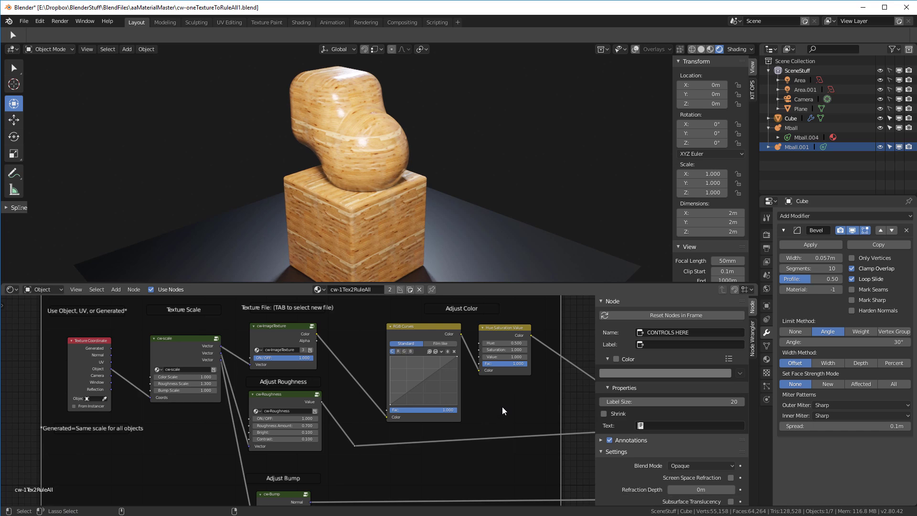
pyautogui.hotkey('ctrl', 'alt', 'space')
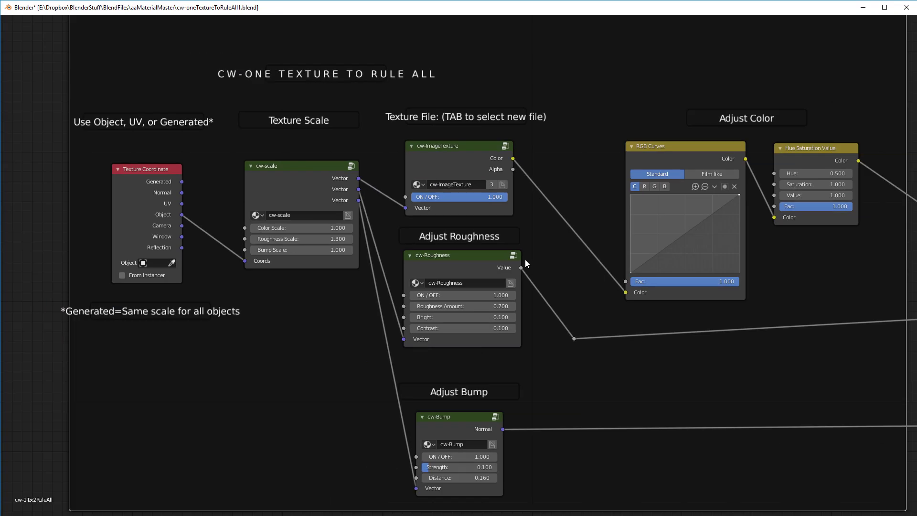
pyautogui.scroll(-3, 525, 263)
pyautogui.scroll(2, 525, 263)
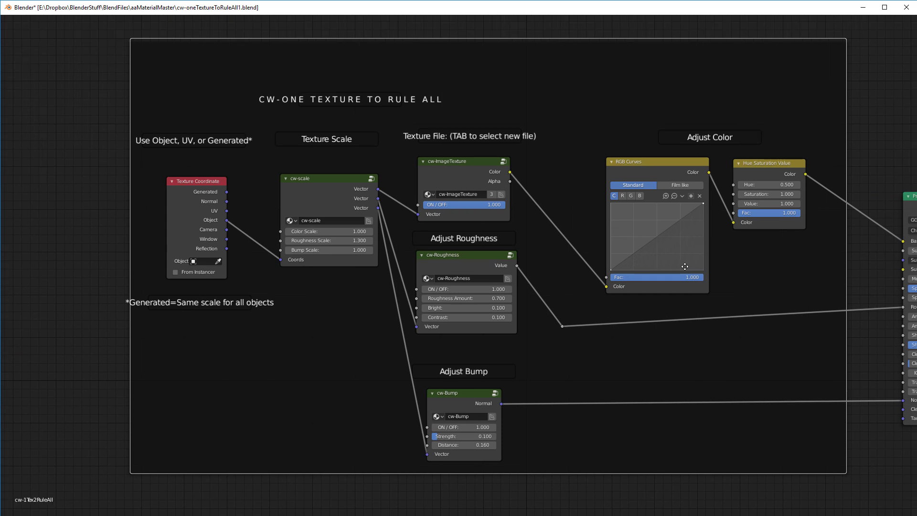
pyautogui.scroll(-3, 698, 269)
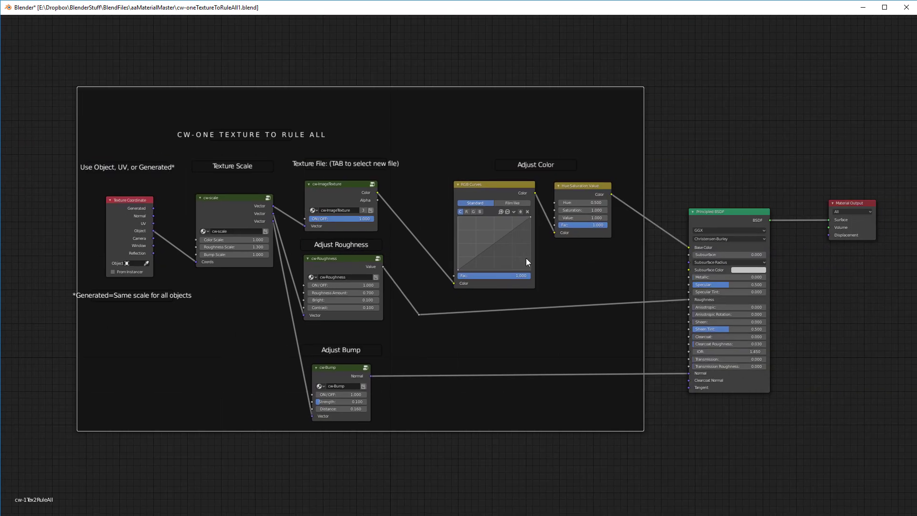
pyautogui.scroll(1, 110, 317)
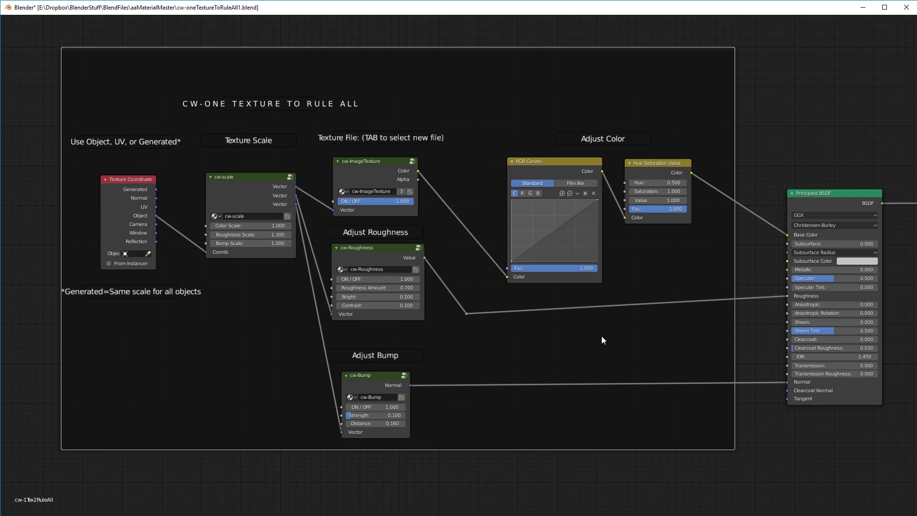
pyautogui.hotkey('ctrl', 'alt', 'space')
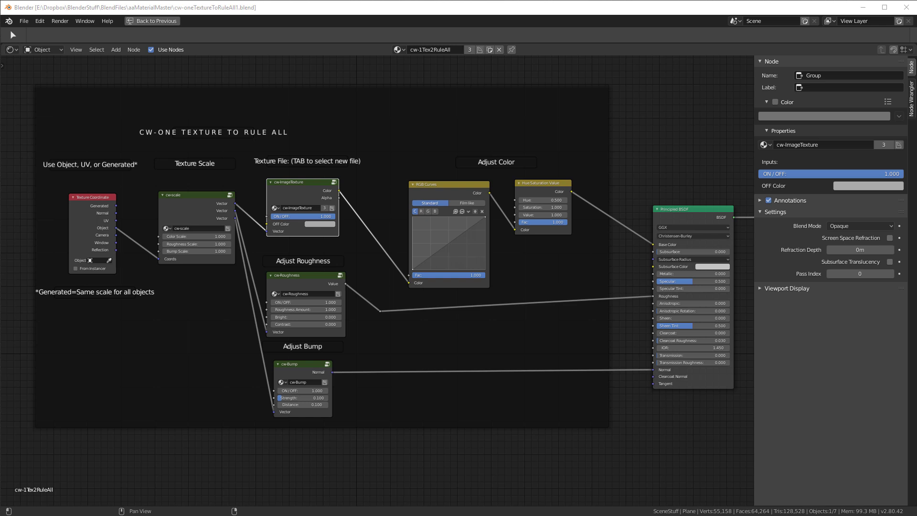
pyautogui.scroll(1, 127, 247)
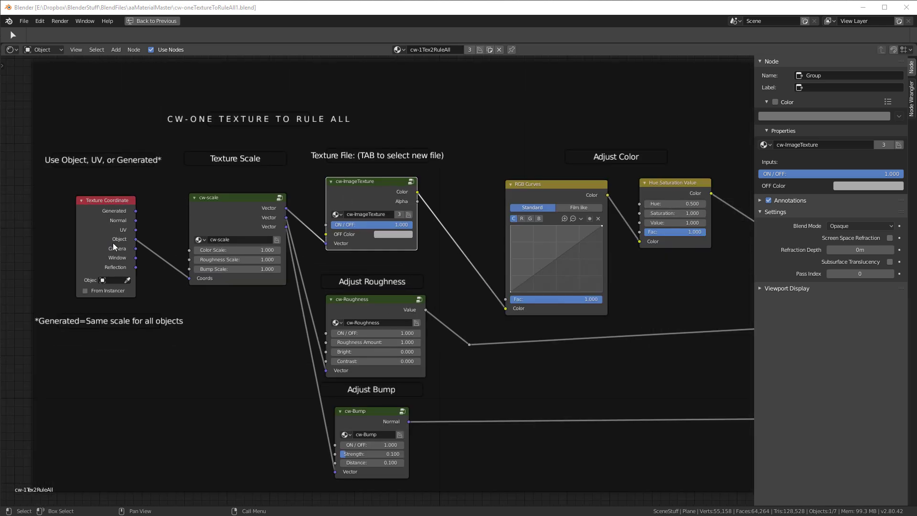
pyautogui.scroll(2, 111, 242)
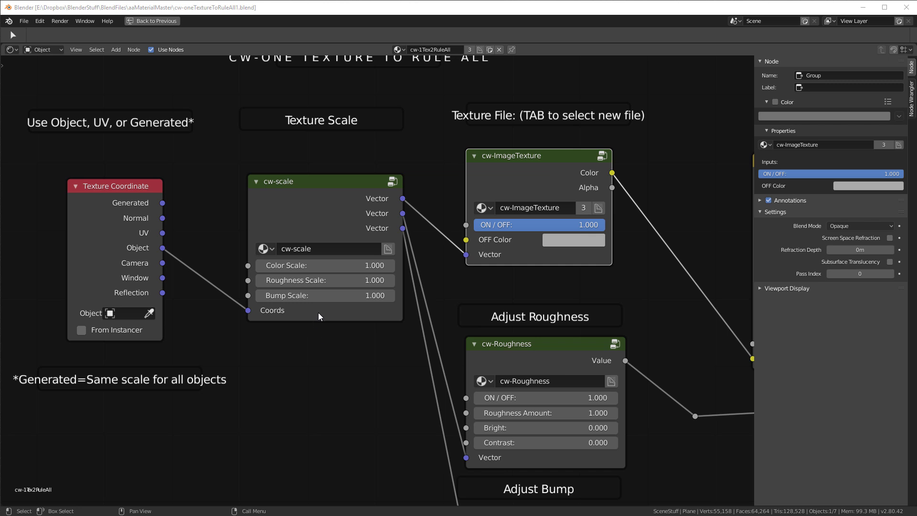
# - Restore the full layout and turn off the color texture by setting the cw-ImageTexture node's ON/OFF value to 0
pyautogui.hotkey('ctrl', 'space')
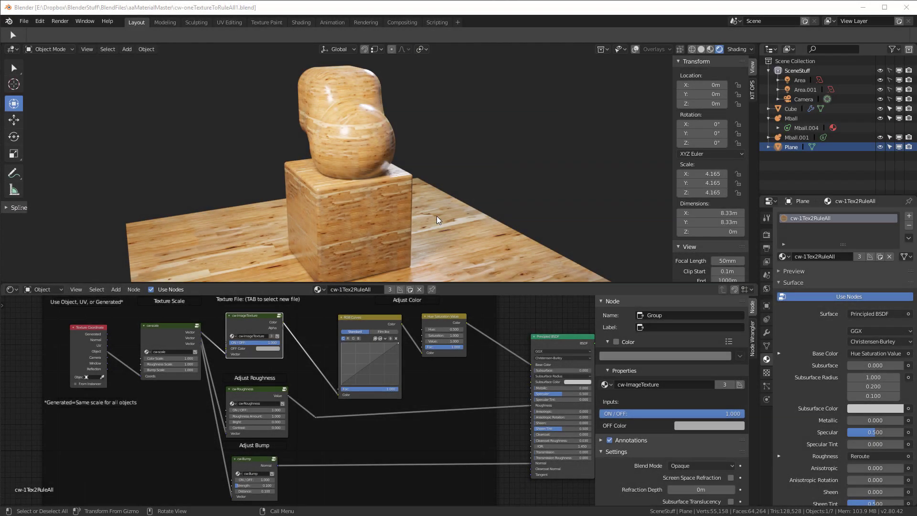
pyautogui.moveTo(448, 221); pyautogui.dragTo(487, 194, button='middle')
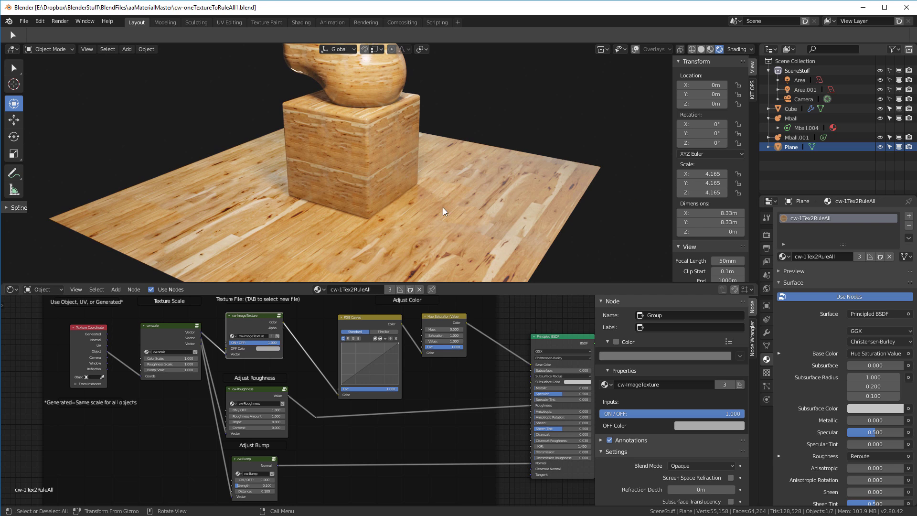
pyautogui.scroll(1, 167, 356)
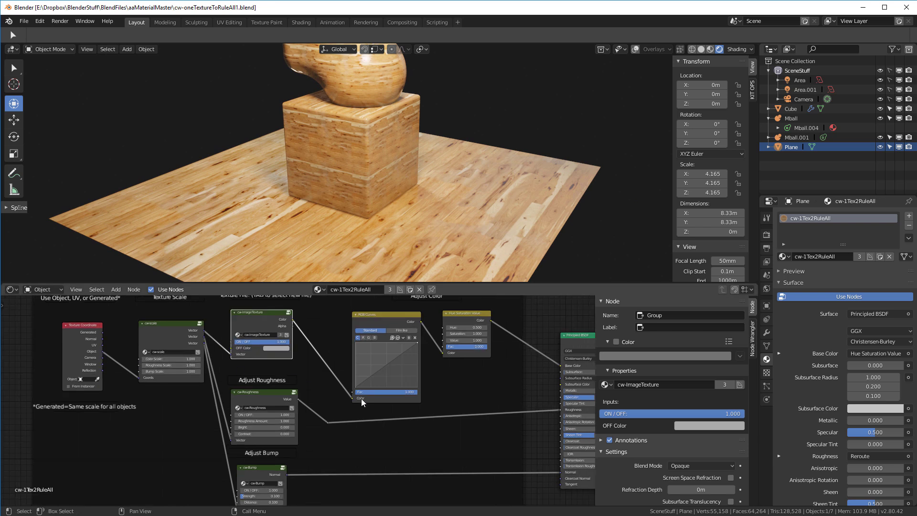
pyautogui.moveTo(431, 208); pyautogui.dragTo(420, 177, button='middle')
pyautogui.scroll(5, 247, 320)
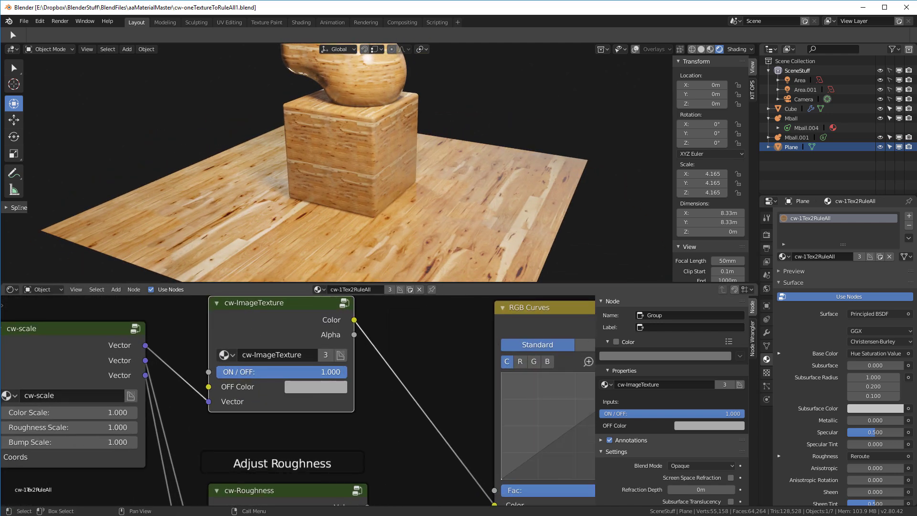
pyautogui.press('BackSpace')
pyautogui.scroll(-5, 398, 152)
pyautogui.scroll(4, 397, 153)
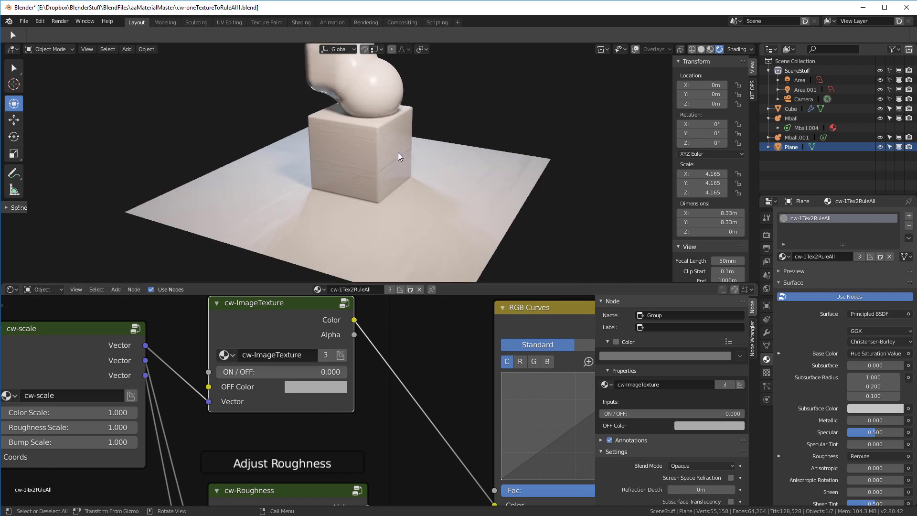
# - Turn off the bump by setting the cw-Bump node's ON/OFF value to 0, and inspect the cube and floor
pyautogui.scroll(-2, 436, 361)
pyautogui.moveTo(445, 462); pyautogui.dragTo(445, 293, button='middle')
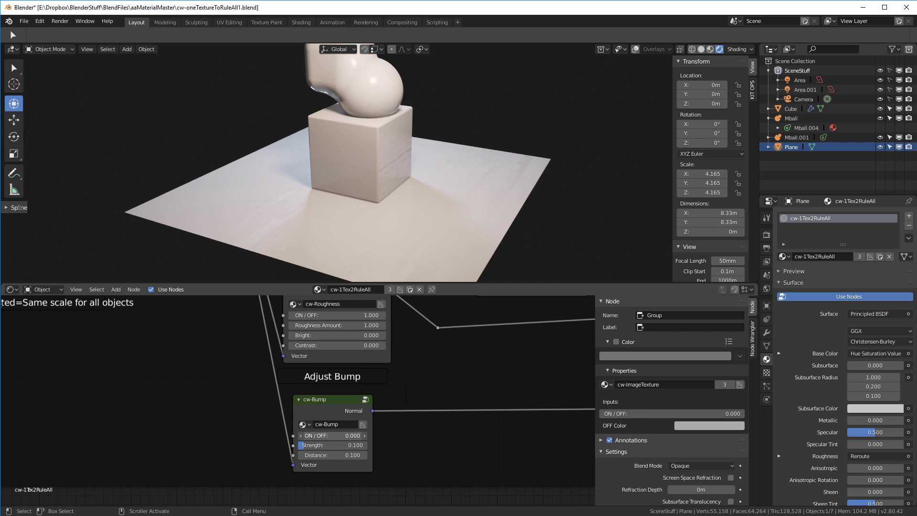
pyautogui.scroll(5, 440, 182)
pyautogui.moveTo(440, 182); pyautogui.dragTo(525, 182, button='middle')
pyautogui.scroll(-4, 416, 190)
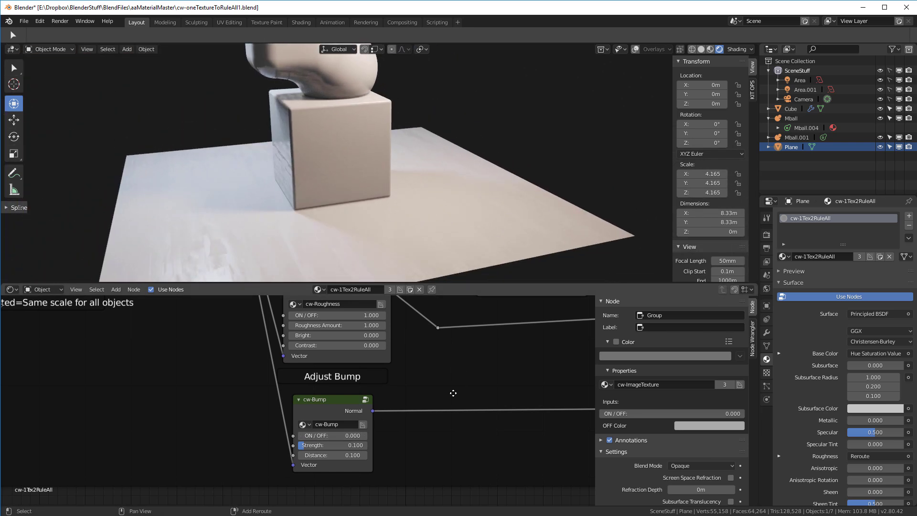
# - Darken the cw-ImageTexture node's OFF Color to a dark neutral grey
pyautogui.keyDown('shift'); pyautogui.moveTo(453, 376); pyautogui.dragTo(465, 515, button='middle'); pyautogui.keyUp('shift')
pyautogui.click(367, 365)
pyautogui.moveTo(424, 253); pyautogui.dragTo(425, 283)
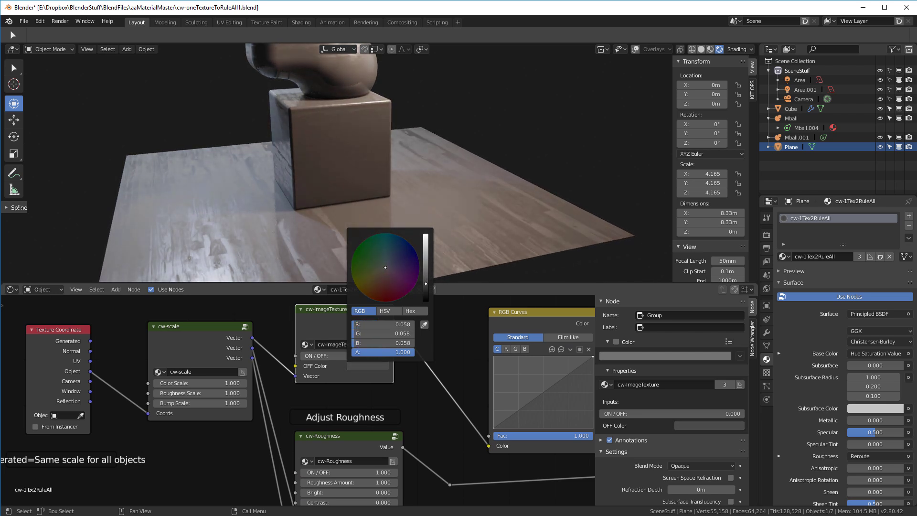
pyautogui.moveTo(488, 222); pyautogui.dragTo(593, 205, button='middle')
pyautogui.scroll(-1, 431, 489)
# - Try the cw-Roughness node with Contrast at 0.4 and Roughness Amount at 1.48, checking the floor's reflections
pyautogui.moveTo(432, 450); pyautogui.dragTo(427, 378, button='middle')
pyautogui.scroll(5, 402, 402)
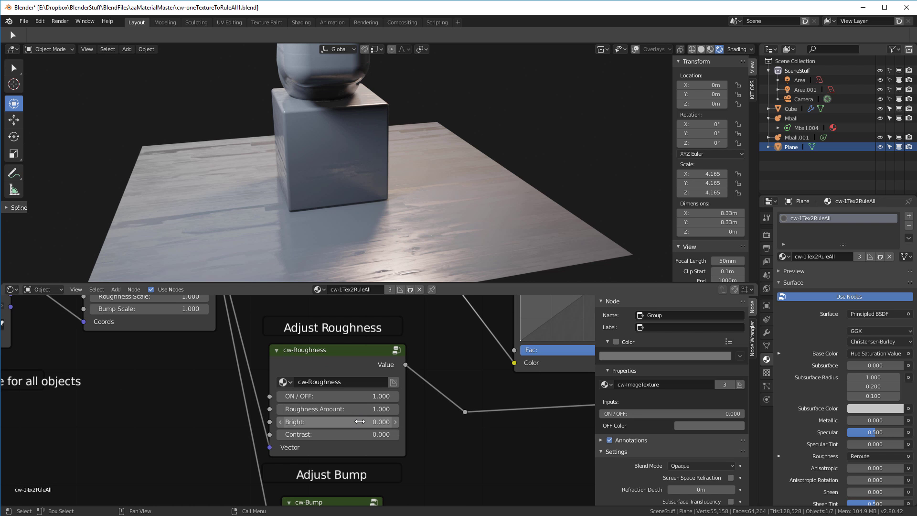
pyautogui.moveTo(359, 435); pyautogui.dragTo(382, 435)
pyautogui.moveTo(436, 231); pyautogui.dragTo(411, 277, button='middle')
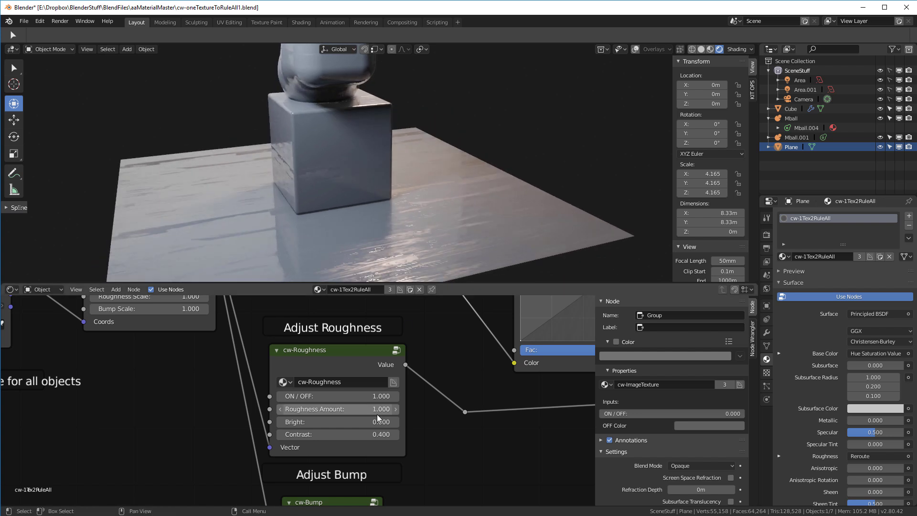
pyautogui.moveTo(358, 410); pyautogui.dragTo(406, 409)
pyautogui.moveTo(380, 188); pyautogui.dragTo(377, 207, button='middle')
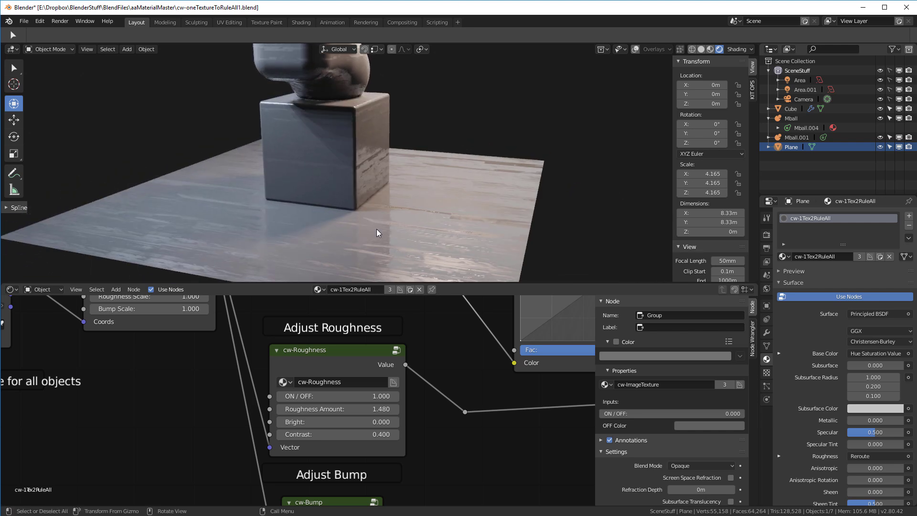
# - Set the cw-Roughness node's Contrast to 0.22 and, after testing 0, its Roughness Amount to 1.5
pyautogui.moveTo(376, 432); pyautogui.dragTo(359, 432)
pyautogui.moveTo(511, 152); pyautogui.dragTo(352, 256, button='middle')
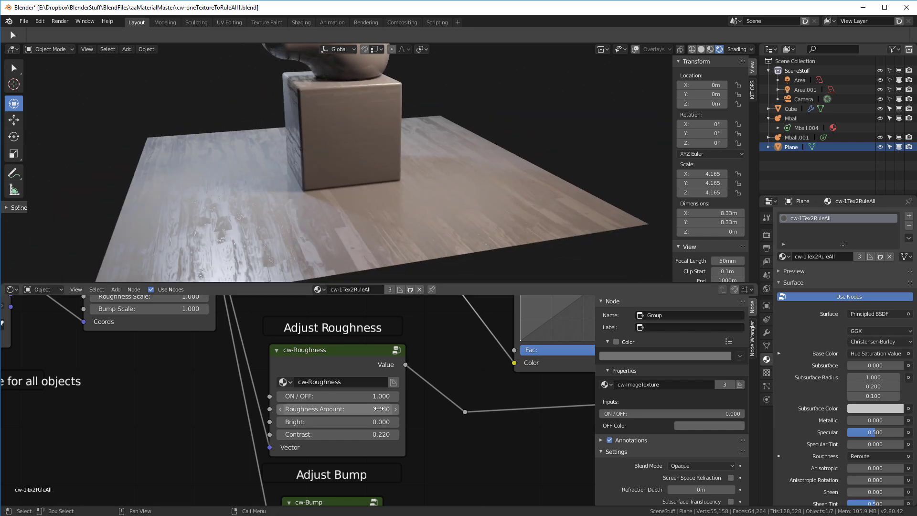
pyautogui.moveTo(379, 410); pyautogui.dragTo(344, 410)
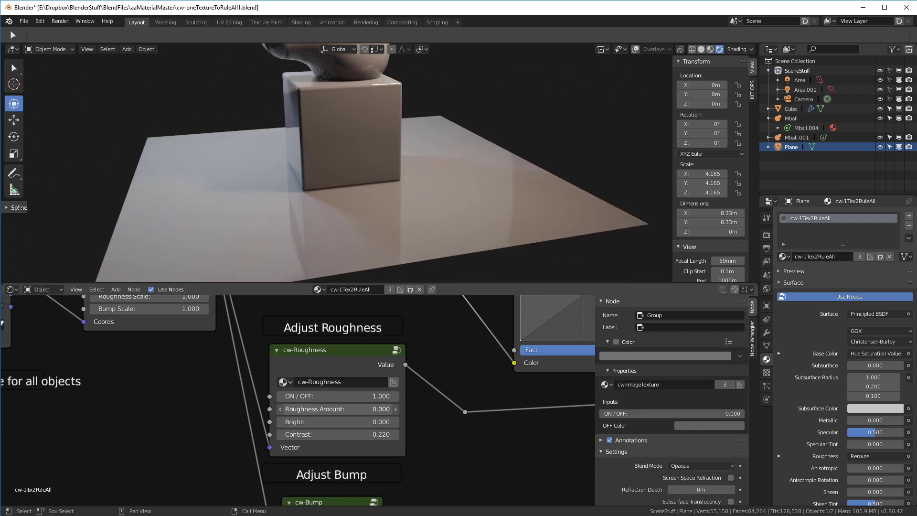
pyautogui.moveTo(488, 180)
pyautogui.mouseDown(button='middle')
pyautogui.moveTo(416, 193)
pyautogui.moveTo(409, 163)
pyautogui.moveTo(411, 183)
pyautogui.moveTo(352, 211)
pyautogui.moveTo(402, 191)
pyautogui.moveTo(482, 187)
pyautogui.mouseUp(button='middle')
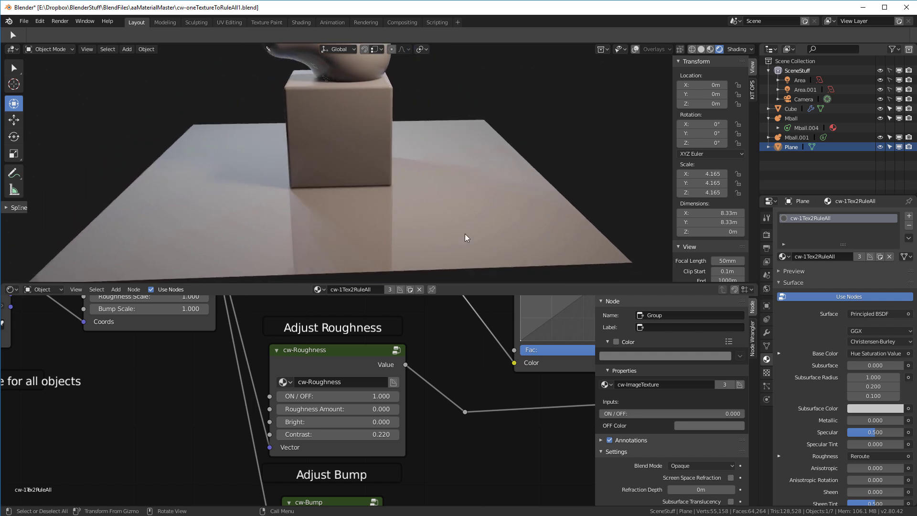
pyautogui.moveTo(338, 409); pyautogui.dragTo(345, 409)
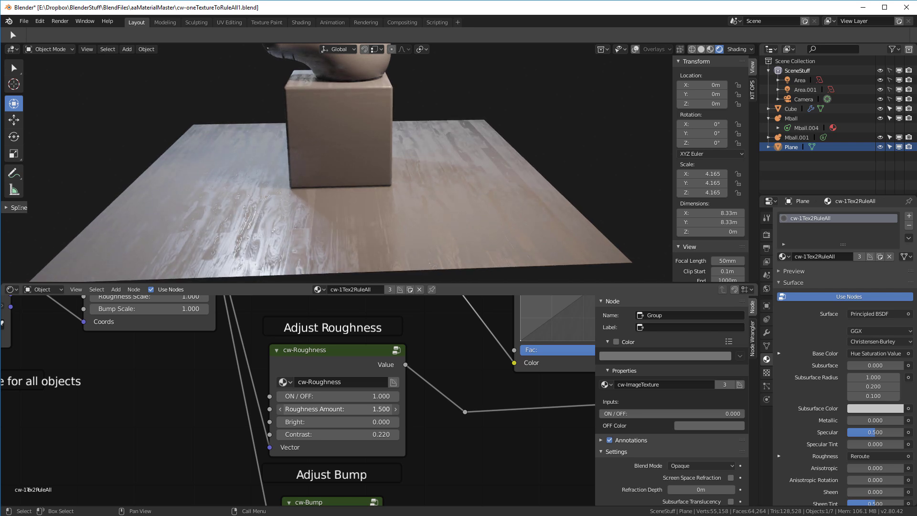
pyautogui.moveTo(453, 144); pyautogui.dragTo(527, 146, button='middle')
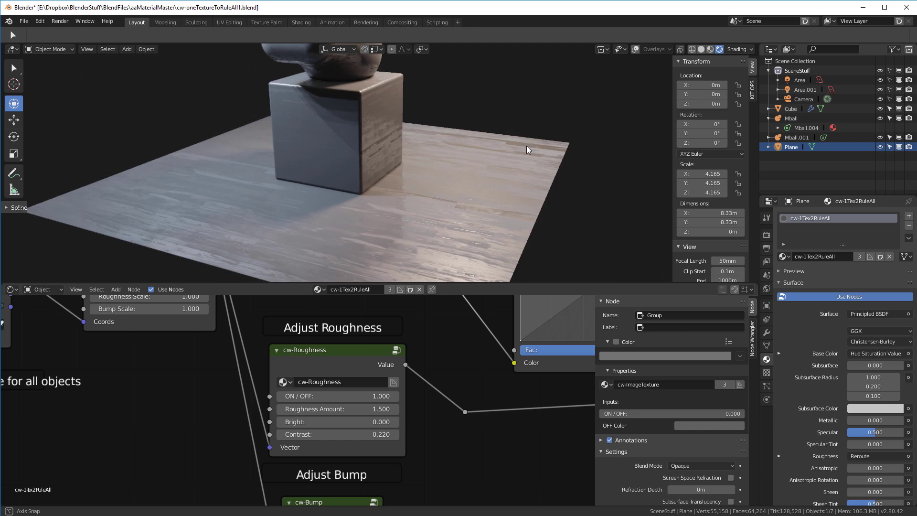
# - Turn the bump back on by setting the cw-Bump node's ON/OFF value to 1
pyautogui.scroll(-2, 503, 170)
pyautogui.moveTo(463, 358); pyautogui.dragTo(473, 302, button='middle')
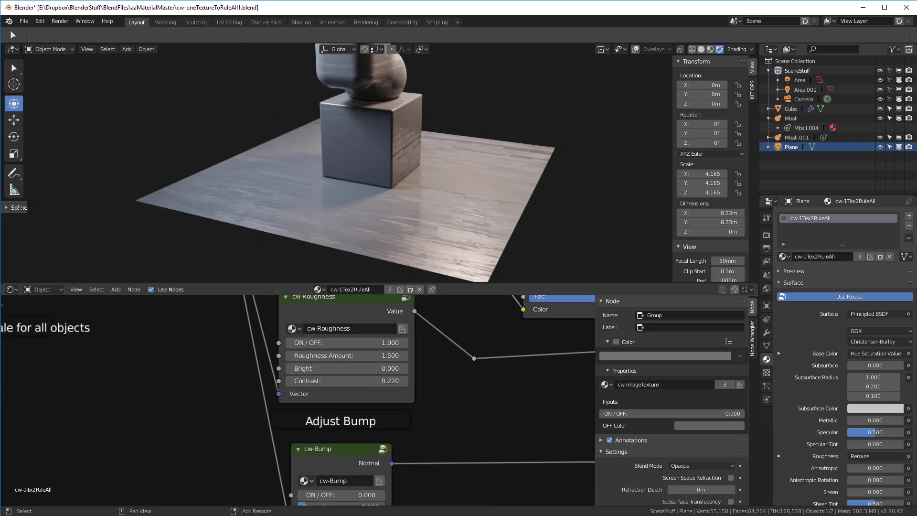
pyautogui.moveTo(467, 420)
pyautogui.mouseDown(button='middle')
pyautogui.moveTo(479, 444)
pyautogui.moveTo(470, 501)
pyautogui.moveTo(468, 360)
pyautogui.moveTo(466, 437)
pyautogui.mouseUp(button='middle')
pyautogui.scroll(3, 455, 436)
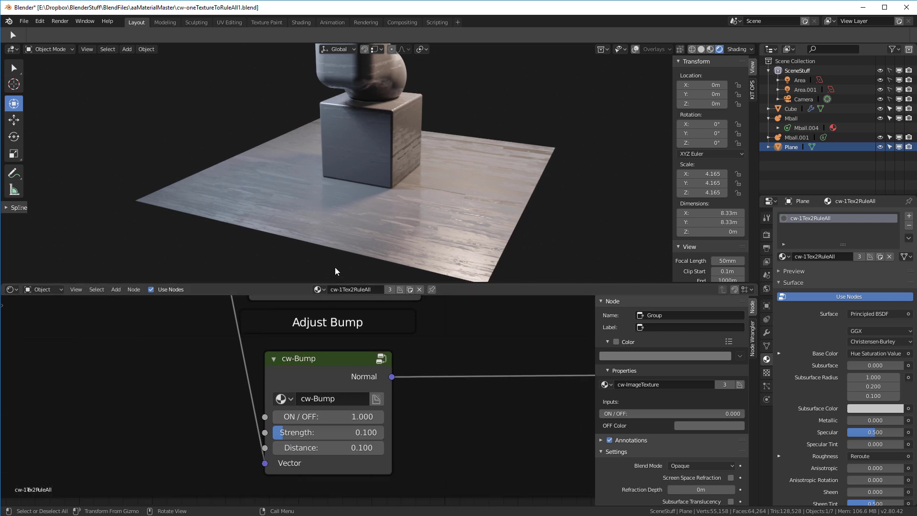
# - Turn off the roughness texture with the cw-Roughness node's ON/OFF value and view the floor's reflections
pyautogui.scroll(-2, 398, 379)
pyautogui.moveTo(409, 374); pyautogui.dragTo(408, 472, button='middle')
pyautogui.moveTo(362, 346); pyautogui.dragTo(330, 346)
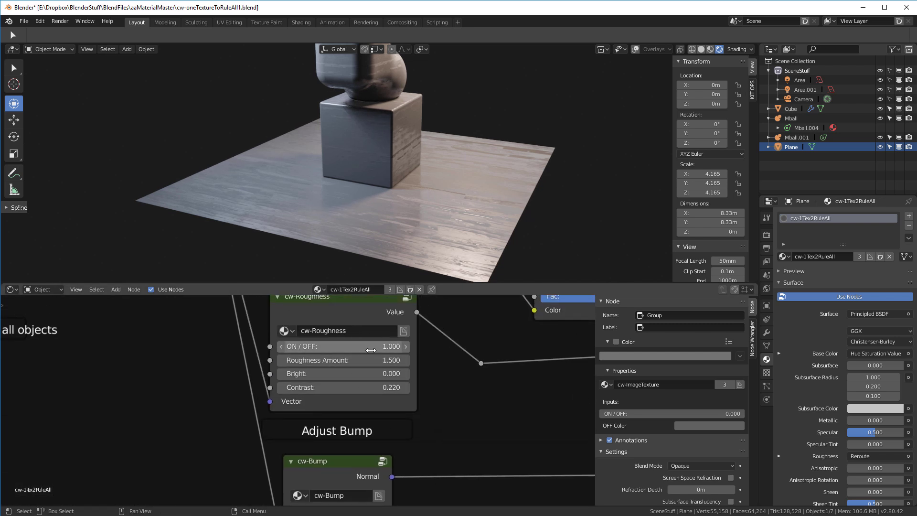
pyautogui.moveTo(506, 194); pyautogui.dragTo(505, 217, button='middle')
# - Set the cw-Bump node's Distance to 0.25 and check the floor's reflections with the roughness texture off
pyautogui.scroll(-1, 455, 397)
pyautogui.moveTo(484, 450); pyautogui.dragTo(489, 372, button='middle')
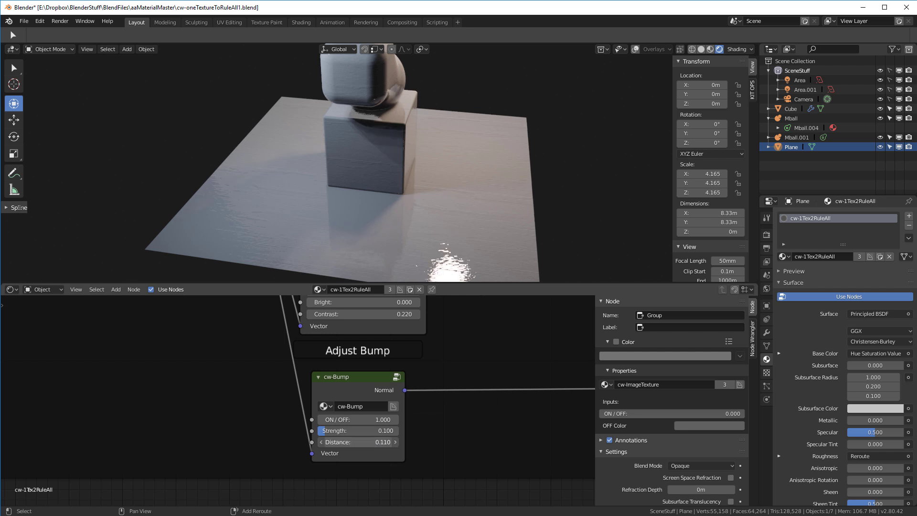
pyautogui.moveTo(359, 441); pyautogui.dragTo(373, 441)
pyautogui.moveTo(444, 230); pyautogui.dragTo(465, 205, button='middle')
# - Turn the roughness texture back on by setting the cw-Roughness node's ON/OFF value to 1
pyautogui.moveTo(489, 338); pyautogui.dragTo(497, 399, button='middle')
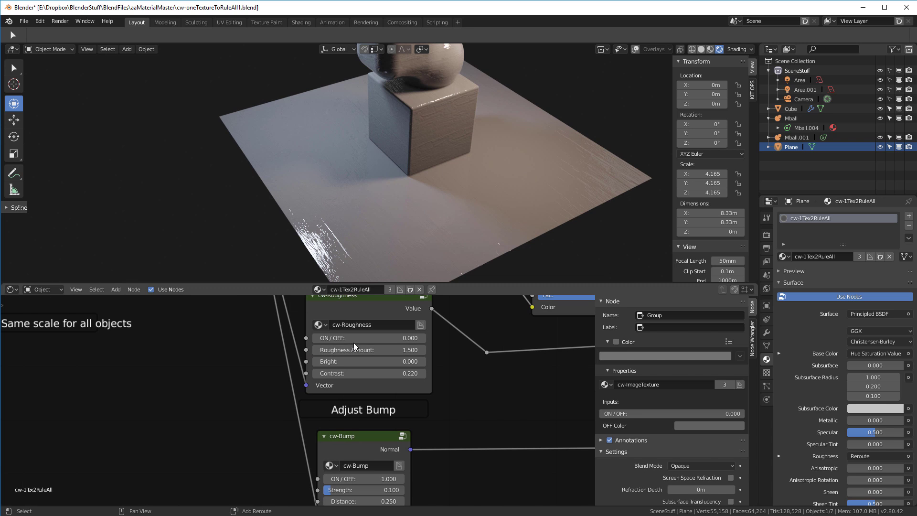
pyautogui.moveTo(350, 339); pyautogui.dragTo(421, 338)
pyautogui.moveTo(309, 206)
pyautogui.mouseDown(button='middle')
pyautogui.moveTo(356, 205)
pyautogui.moveTo(342, 192)
pyautogui.moveTo(308, 204)
pyautogui.moveTo(366, 210)
pyautogui.moveTo(326, 203)
pyautogui.moveTo(306, 210)
pyautogui.mouseUp(button='middle')
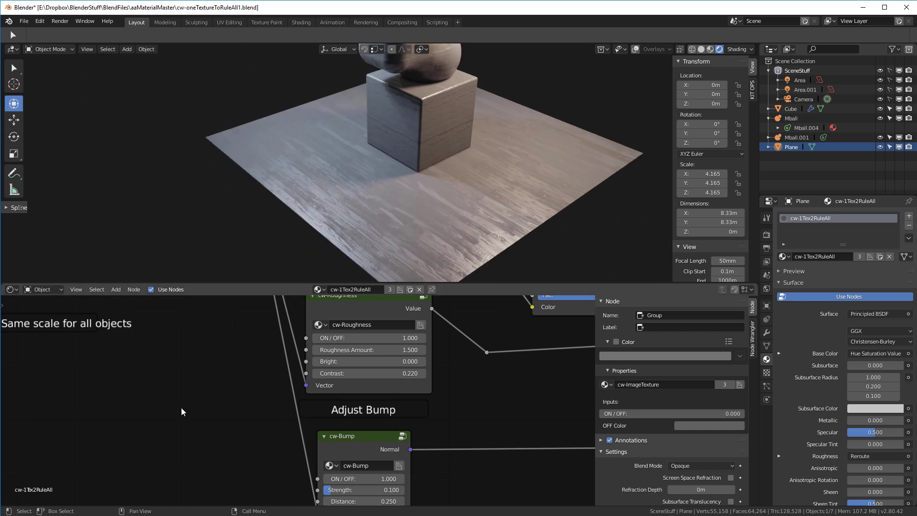
# - Set the cw-scale node's Roughness Scale to 1.4 and view the floor from different angles
pyautogui.moveTo(179, 380); pyautogui.dragTo(303, 501, button='middle')
pyautogui.moveTo(402, 429); pyautogui.dragTo(374, 423, button='middle')
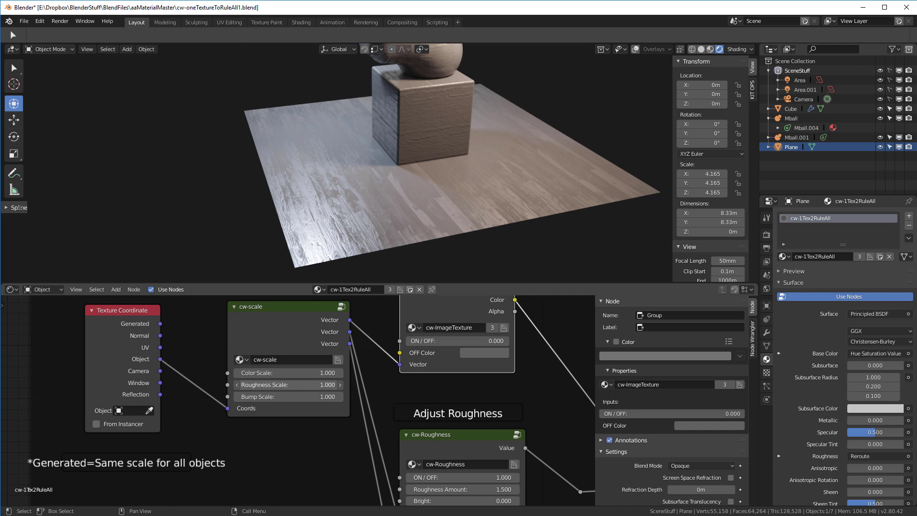
pyautogui.moveTo(287, 384); pyautogui.dragTo(305, 385)
pyautogui.moveTo(359, 243); pyautogui.dragTo(406, 234, button='middle')
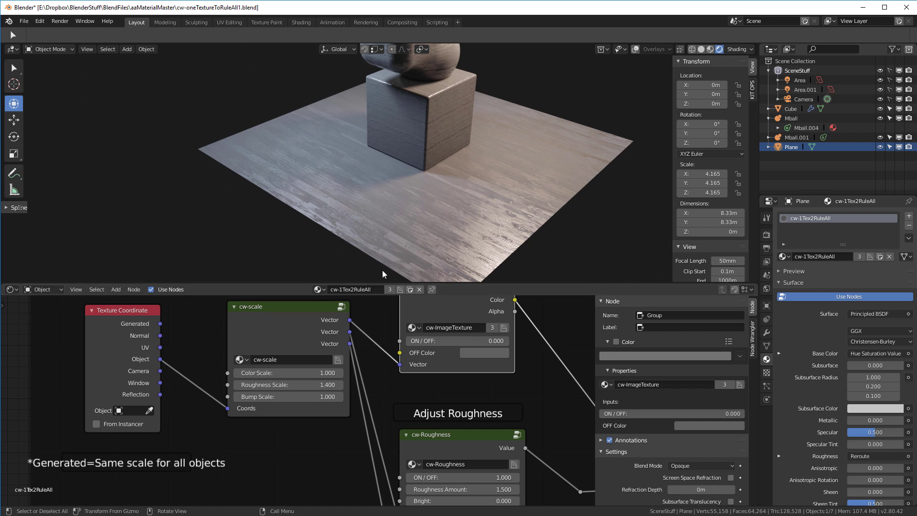
pyautogui.moveTo(445, 193); pyautogui.dragTo(482, 182, button='middle')
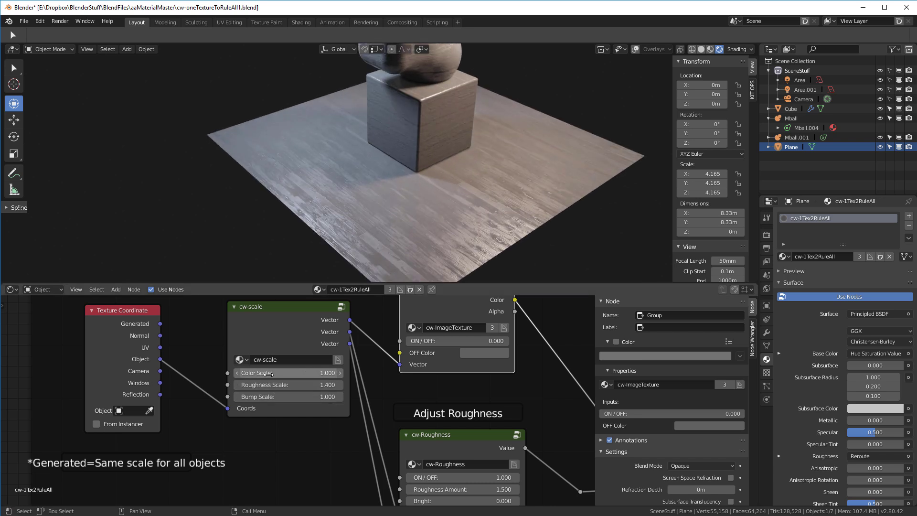
# - Turn the color texture back on by setting the cw-ImageTexture node's ON/OFF value to 1, and inspect the wood floor closely
pyautogui.scroll(-2, 490, 396)
pyautogui.moveTo(514, 347); pyautogui.dragTo(443, 412, button='middle')
pyautogui.moveTo(342, 414); pyautogui.dragTo(407, 414)
pyautogui.moveTo(419, 219); pyautogui.dragTo(436, 209, button='middle')
pyautogui.scroll(3, 421, 220)
pyautogui.moveTo(548, 204); pyautogui.dragTo(290, 235, button='middle')
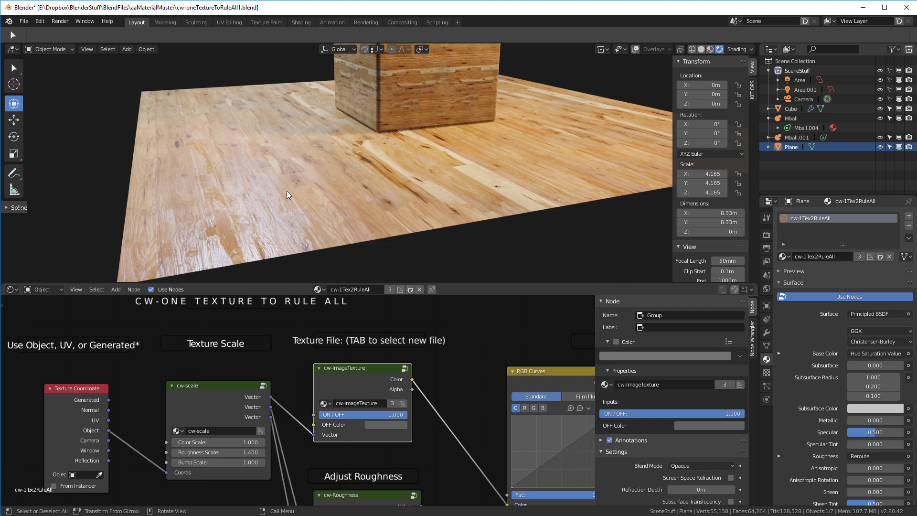
pyautogui.moveTo(462, 179); pyautogui.dragTo(378, 177, button='middle')
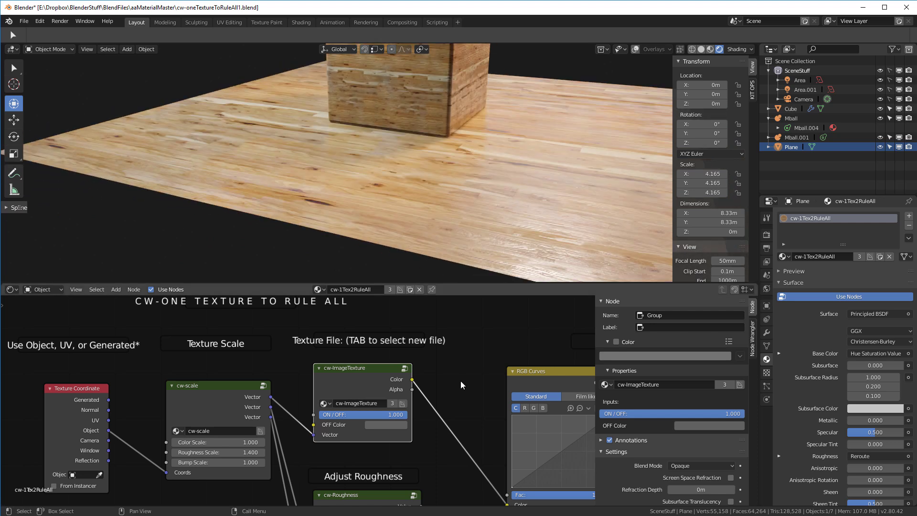
# - Set the cw-Roughness node's Roughness Amount to 1.39 and its Contrast to 0.08
pyautogui.scroll(-3, 460, 380)
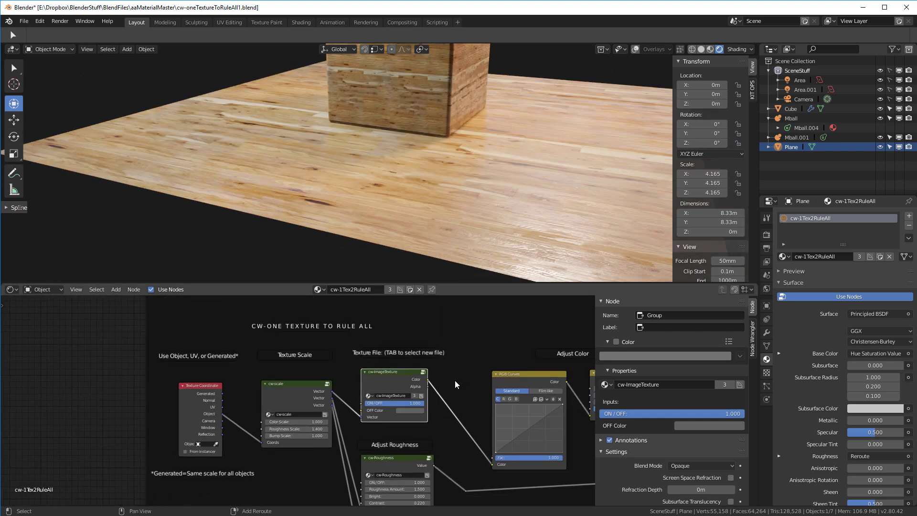
pyautogui.moveTo(479, 191); pyautogui.dragTo(497, 196, button='middle')
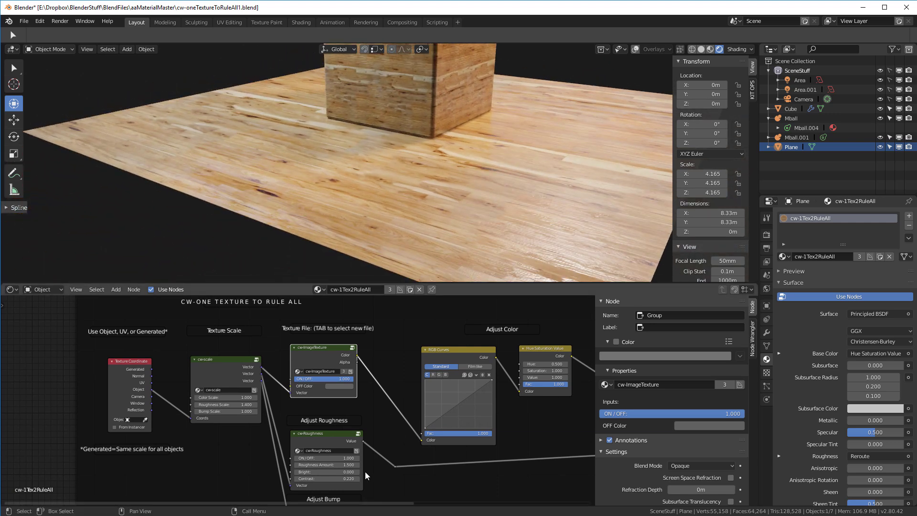
pyautogui.scroll(5, 365, 476)
pyautogui.moveTo(368, 475); pyautogui.dragTo(435, 409, button='middle')
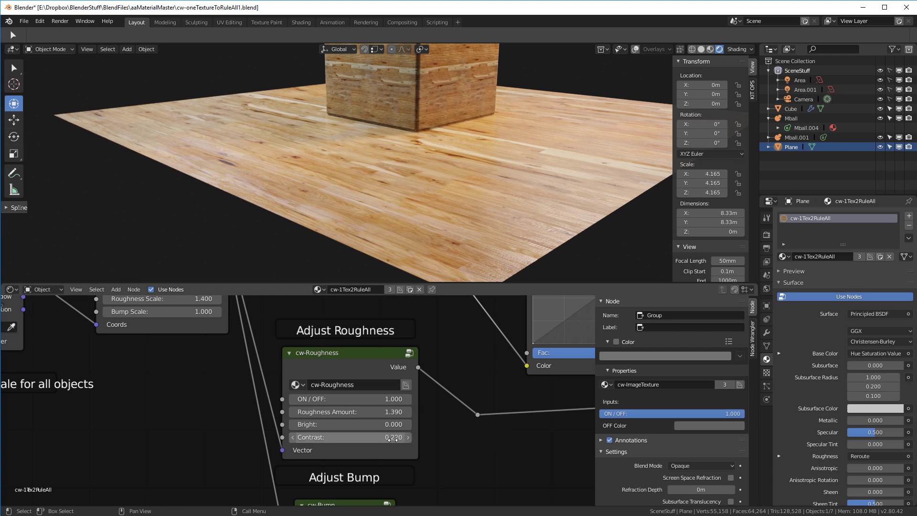
pyautogui.moveTo(439, 220); pyautogui.dragTo(390, 221, button='middle')
# - Reduce the cw-Bump node's Distance to 0.13 and view the objects on the floor
pyautogui.moveTo(467, 457); pyautogui.dragTo(472, 315, button='middle')
pyautogui.keyDown('shift'); pyautogui.moveTo(396, 434); pyautogui.dragTo(338, 435); pyautogui.keyUp('shift')
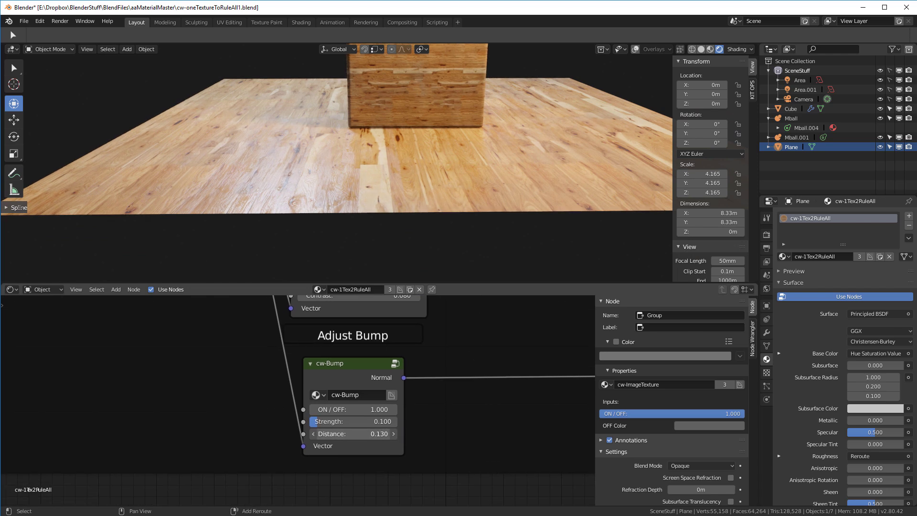
pyautogui.moveTo(446, 266); pyautogui.dragTo(350, 204, button='middle')
# - Turn off the color texture by setting the cw-ImageTexture node's ON/OFF value to 0
pyautogui.moveTo(459, 305); pyautogui.dragTo(457, 426, button='middle')
pyautogui.moveTo(433, 375); pyautogui.dragTo(425, 467, button='middle')
pyautogui.moveTo(423, 348); pyautogui.dragTo(363, 395, button='middle')
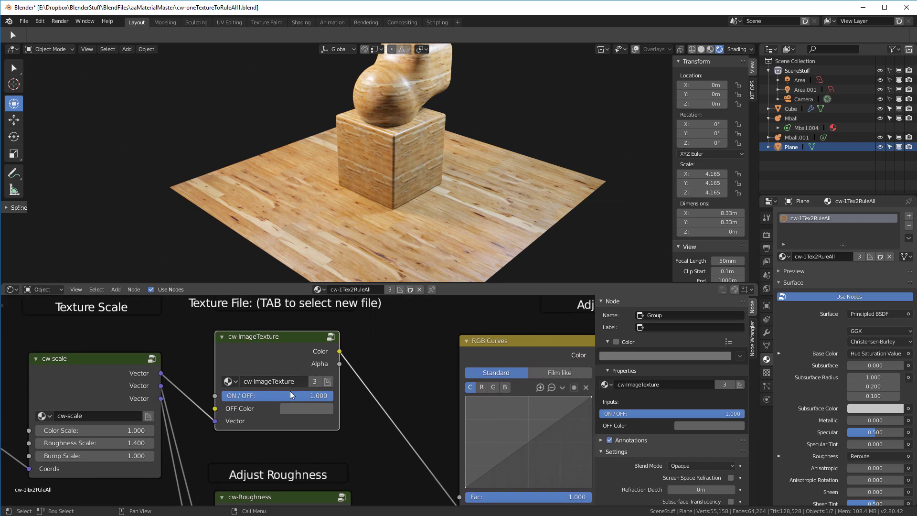
pyautogui.moveTo(330, 396); pyautogui.dragTo(223, 396)
pyautogui.moveTo(413, 159); pyautogui.dragTo(400, 155, button='middle')
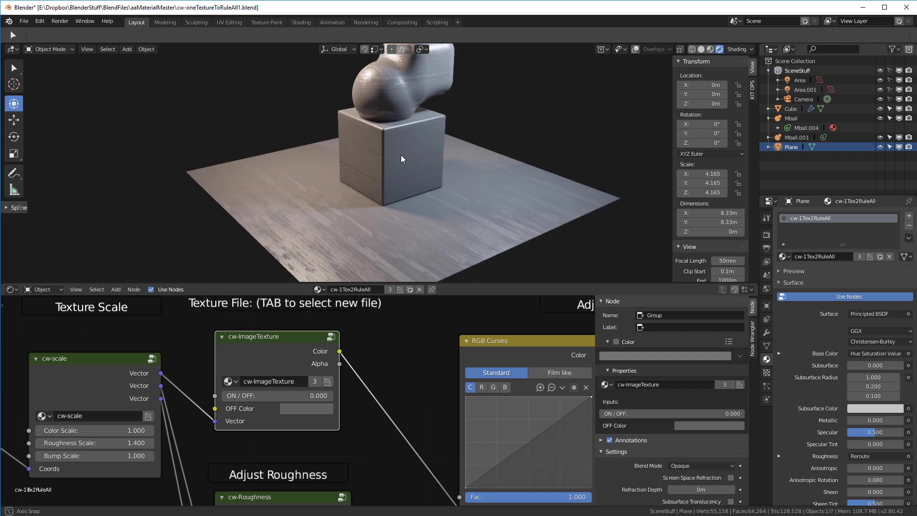
# - Try a tan OFF Color on the cw-ImageTexture node, with R 0.206, G 0.155 and B 0.093
pyautogui.click(314, 409)
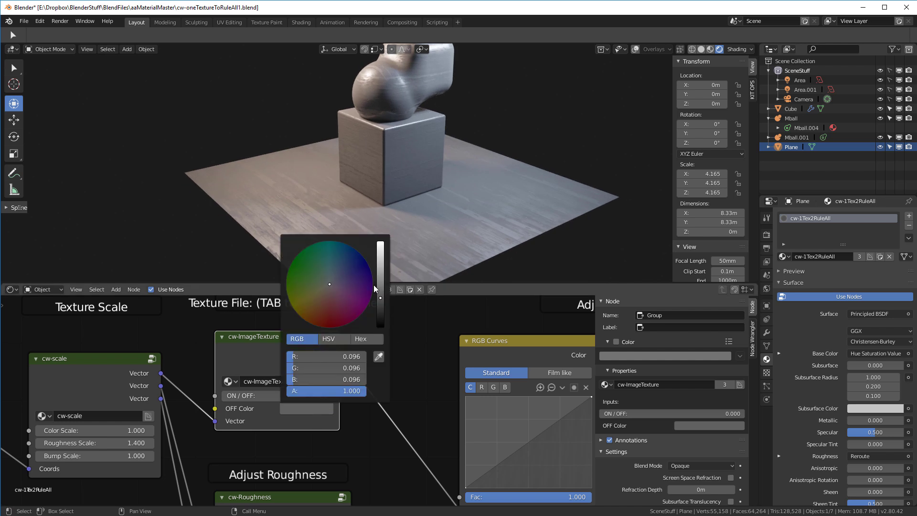
pyautogui.moveTo(322, 295); pyautogui.dragTo(312, 295)
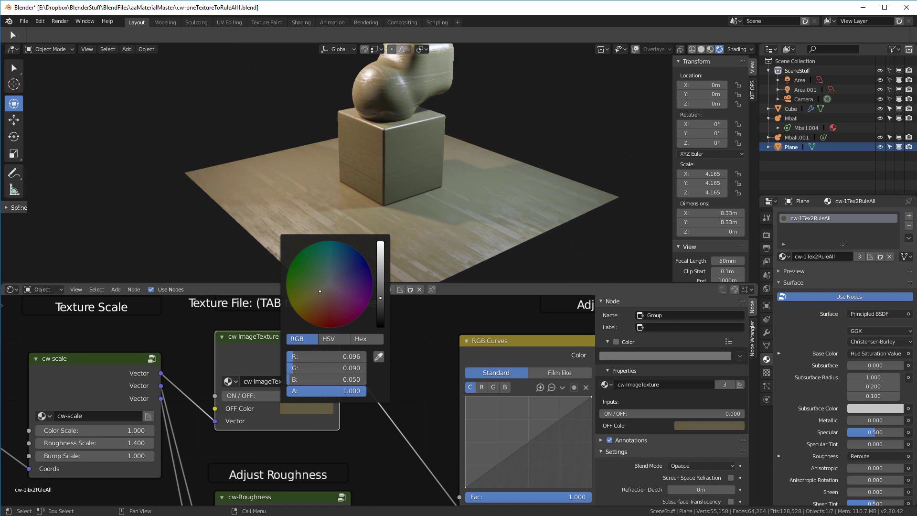
pyautogui.scroll(3, 316, 288)
pyautogui.moveTo(475, 213)
pyautogui.mouseDown(button='middle')
pyautogui.moveTo(342, 233)
pyautogui.moveTo(461, 213)
pyautogui.mouseUp(button='middle')
# - Change the cw-ImageTexture node's OFF Color to dark blue and turn the color texture back on with ON/OFF at 1
pyautogui.click(324, 410)
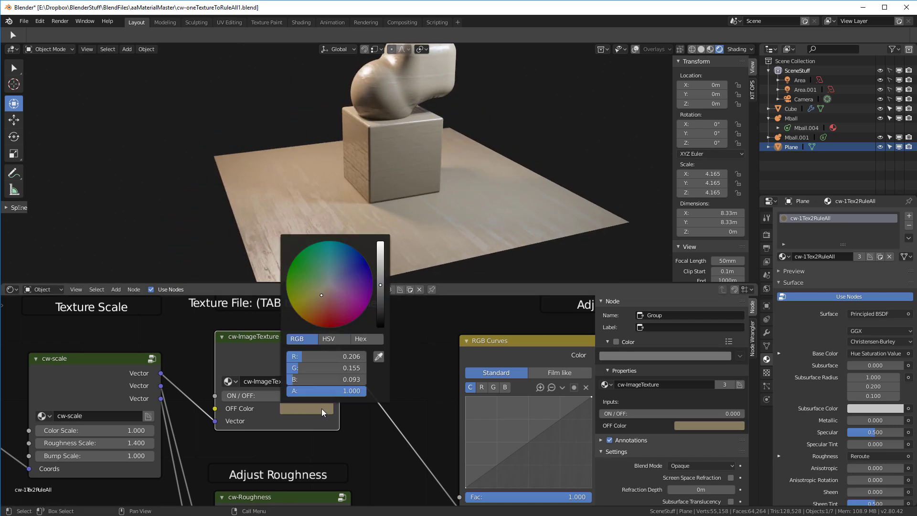
pyautogui.click(359, 287)
pyautogui.moveTo(392, 258); pyautogui.dragTo(415, 233, button='middle')
pyautogui.moveTo(253, 396); pyautogui.dragTo(353, 397)
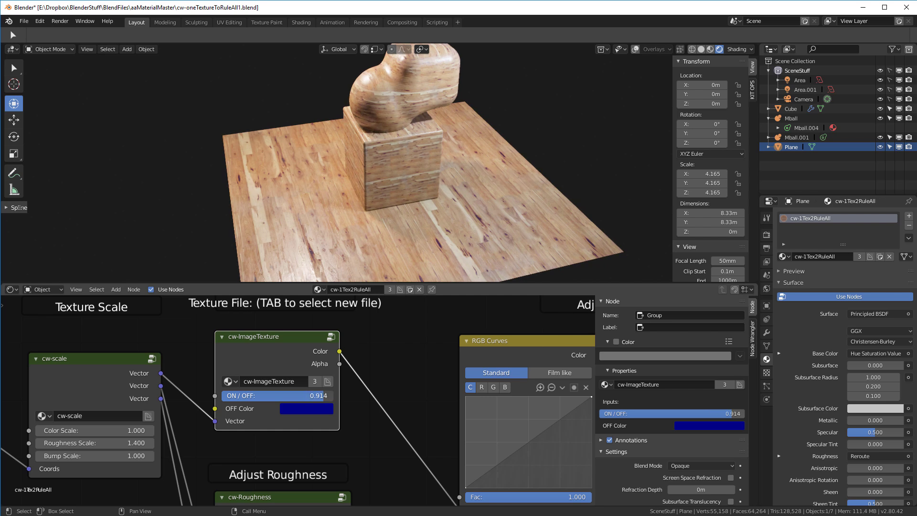
# - Bend the RGB Curves node's combined curve into an S, its upper point at about X 0.69, Y 0.71, and reset the node
pyautogui.scroll(-1, 487, 390)
pyautogui.scroll(-3, 487, 391)
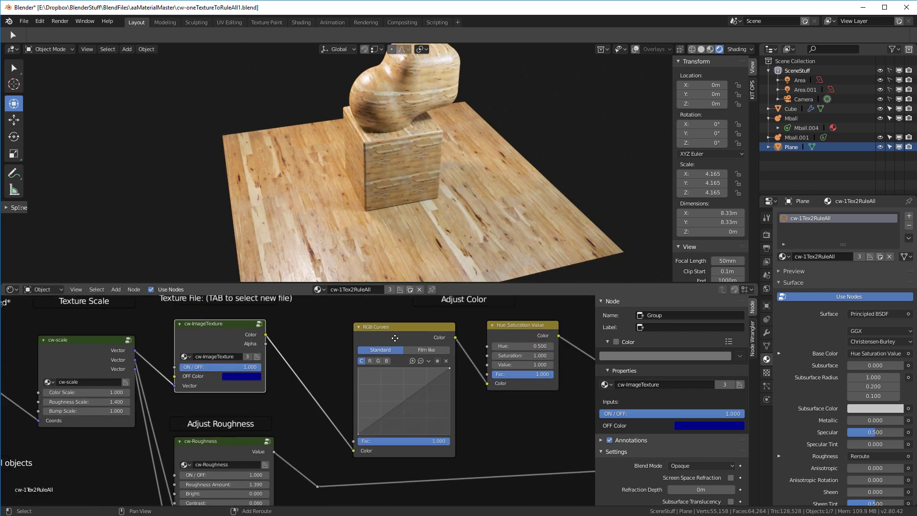
pyautogui.scroll(4, 409, 216)
pyautogui.scroll(-4, 406, 216)
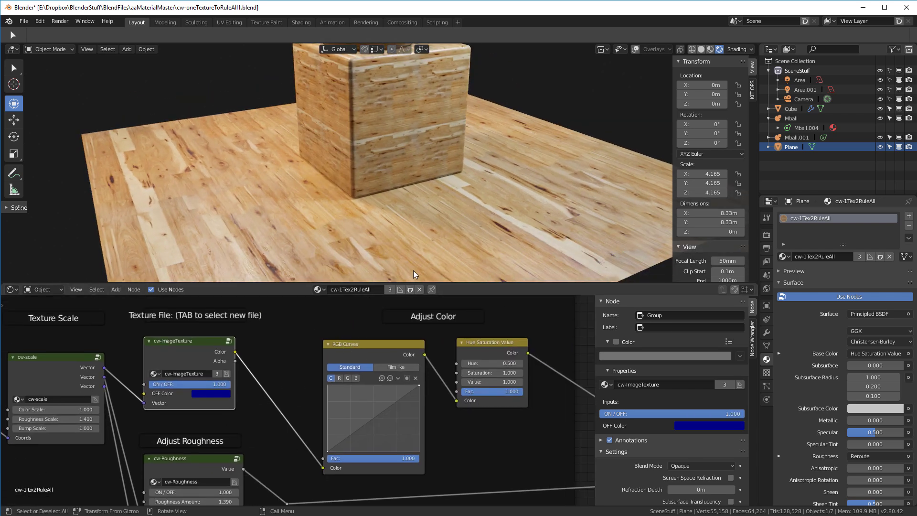
pyautogui.scroll(-2, 422, 215)
pyautogui.moveTo(355, 431); pyautogui.dragTo(362, 435)
pyautogui.moveTo(388, 411); pyautogui.dragTo(390, 404)
pyautogui.moveTo(423, 202); pyautogui.dragTo(311, 206, button='middle')
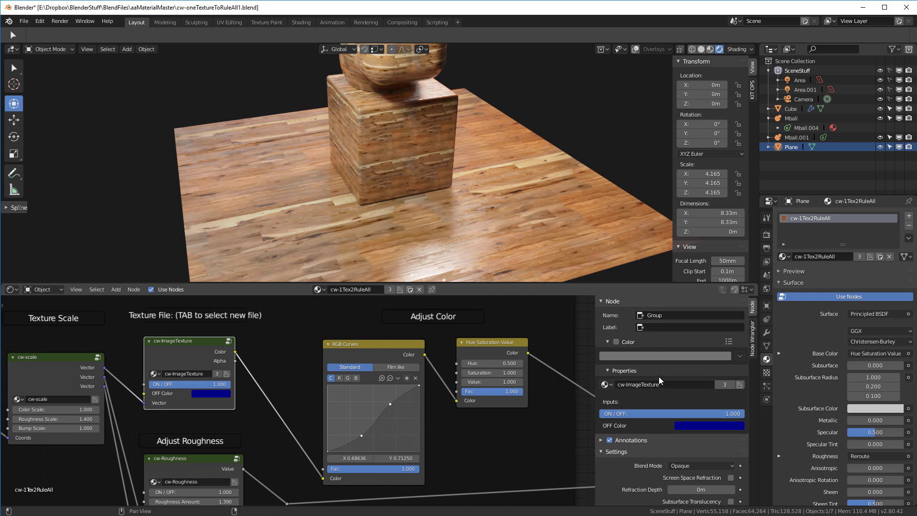
pyautogui.click(408, 345)
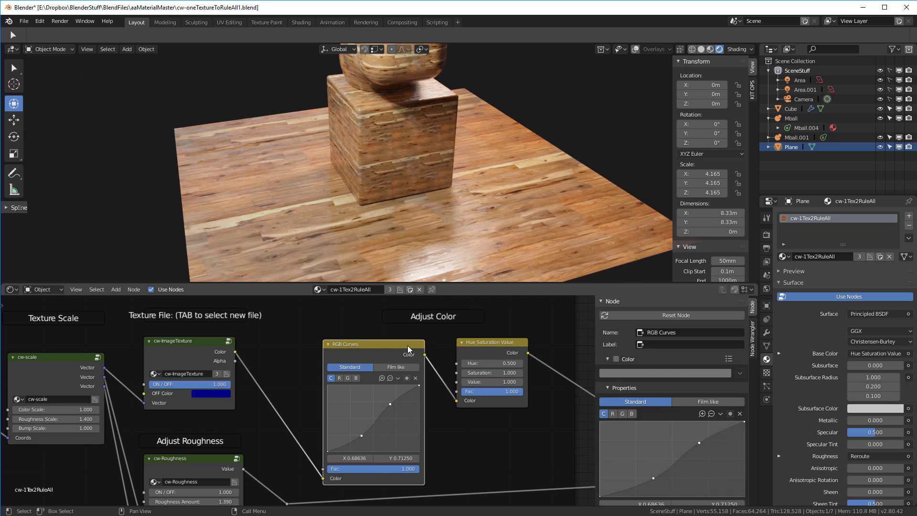
pyautogui.click(651, 316)
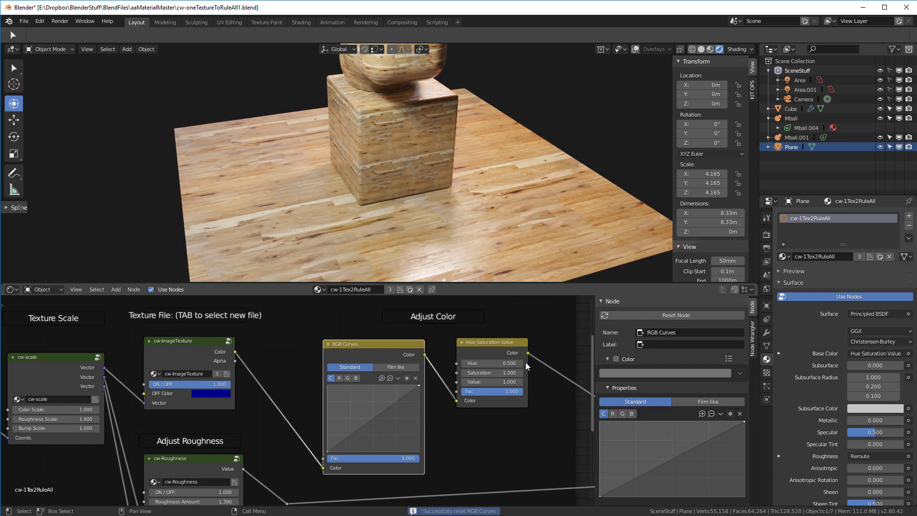
# - Flatten the RGB curve by raising its black point to about Y 0.24 and lowering its white point to about Y 0.79, and reset the node
pyautogui.click(328, 451)
pyautogui.moveTo(327, 437); pyautogui.dragTo(391, 404)
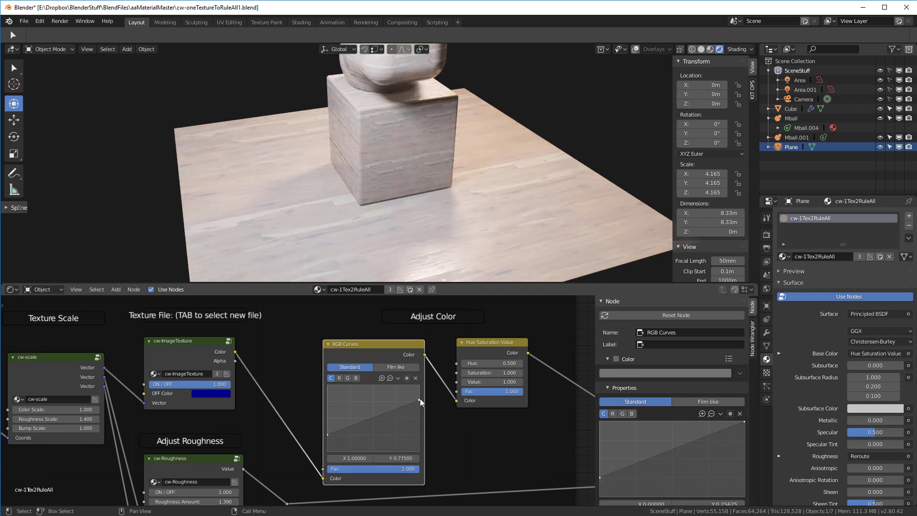
pyautogui.moveTo(419, 399); pyautogui.dragTo(419, 398)
pyautogui.moveTo(328, 432); pyautogui.dragTo(327, 437)
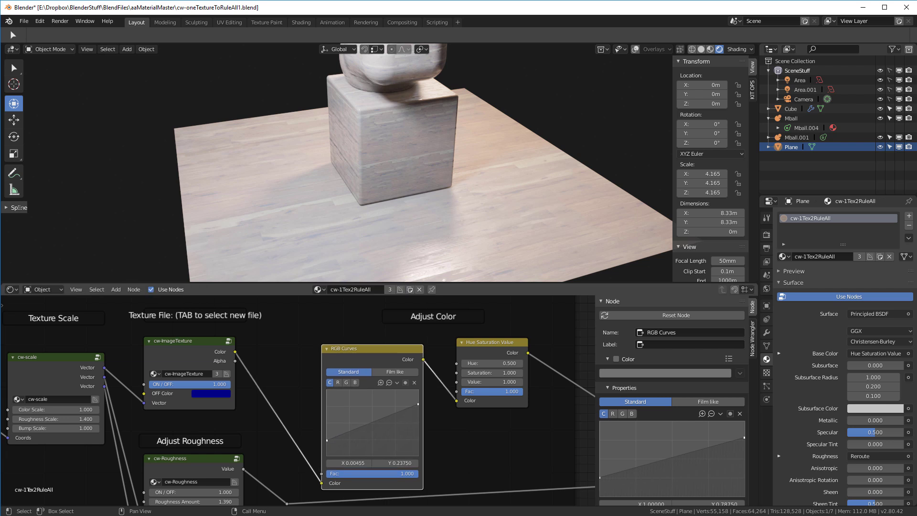
pyautogui.press('BackSpace')
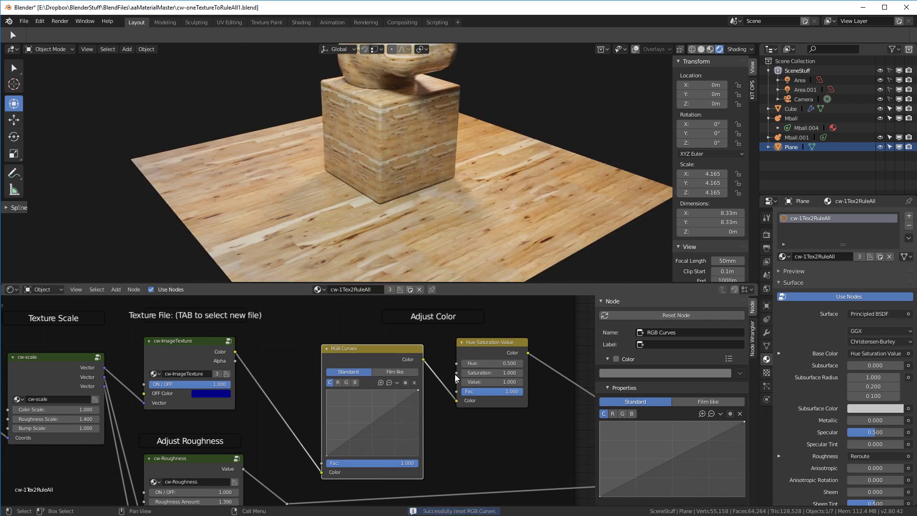
# - Set the Hue Saturation Value node's Saturation to 0 and lower its Value to darken the desaturated wood
pyautogui.moveTo(500, 373); pyautogui.dragTo(458, 373)
pyautogui.moveTo(444, 196); pyautogui.dragTo(515, 336, button='middle')
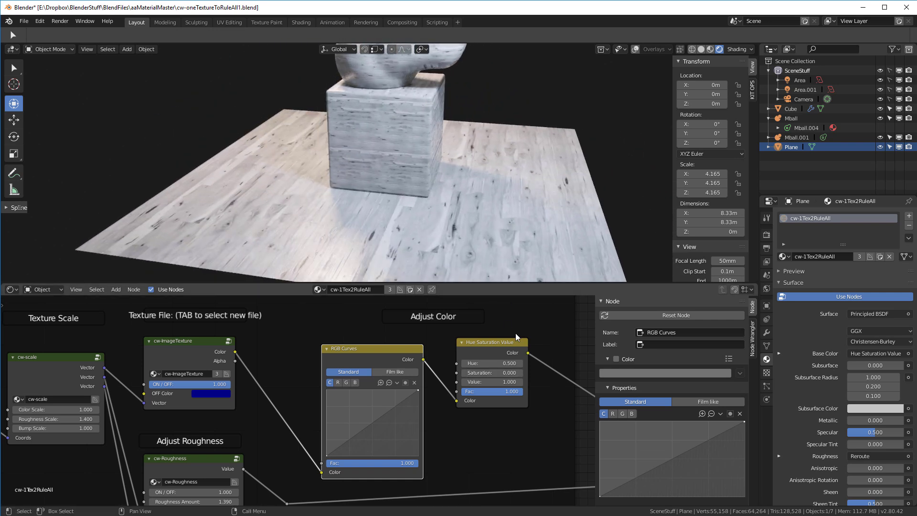
pyautogui.moveTo(496, 385); pyautogui.dragTo(466, 385)
pyautogui.moveTo(454, 210); pyautogui.dragTo(410, 403, button='middle')
pyautogui.scroll(-3, 382, 444)
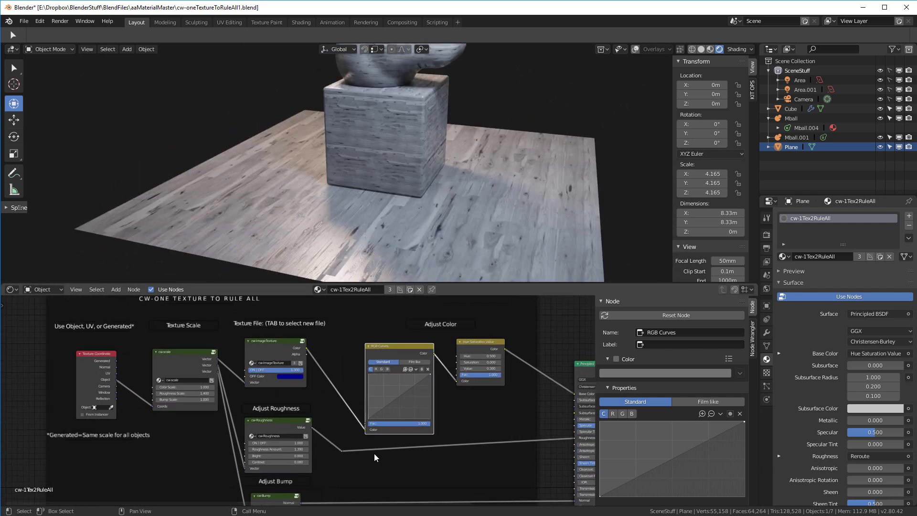
pyautogui.moveTo(404, 463); pyautogui.dragTo(409, 425, button='middle')
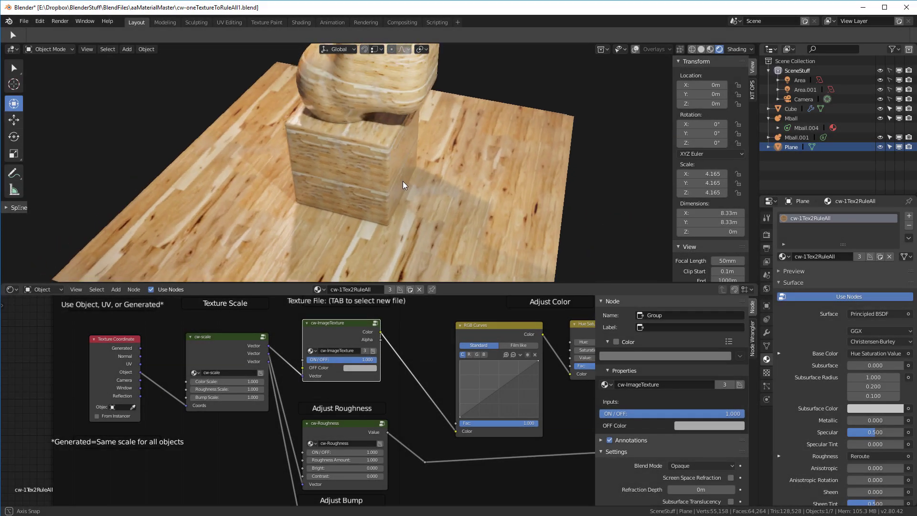
# - Show the viewport overlays and apply the floor plane's scale to see its effect on the texture
pyautogui.moveTo(403, 181); pyautogui.dragTo(462, 162, button='middle')
pyautogui.scroll(3, 368, 199)
pyautogui.moveTo(368, 199); pyautogui.dragTo(386, 204, button='middle')
pyautogui.scroll(-5, 381, 176)
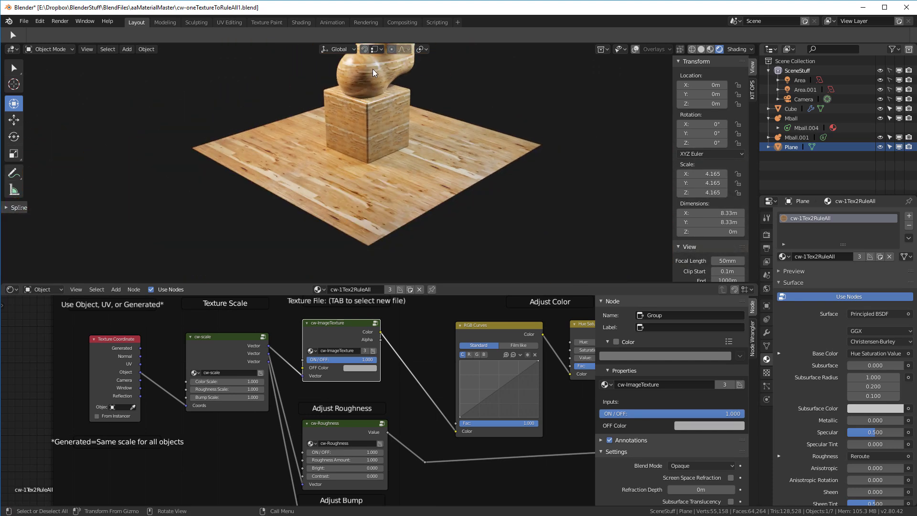
pyautogui.scroll(4, 394, 199)
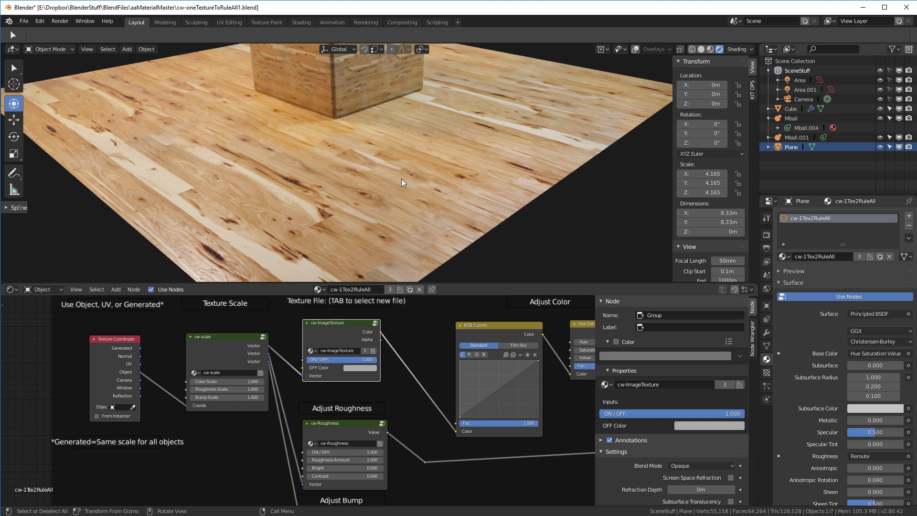
pyautogui.scroll(2, 408, 176)
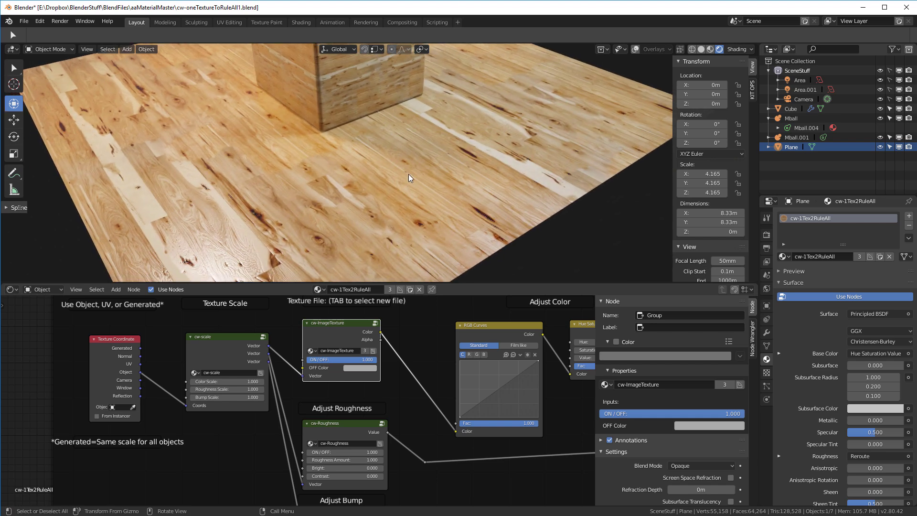
pyautogui.click(635, 49)
pyautogui.hotkey('ctrl', 'a')
pyautogui.click(423, 165)
pyautogui.scroll(-8, 423, 165)
pyautogui.scroll(5, 377, 153)
# - Connect the Texture Coordinate node's Generated output to the cw-scale node's Coords input
pyautogui.moveTo(139, 348); pyautogui.dragTo(160, 370)
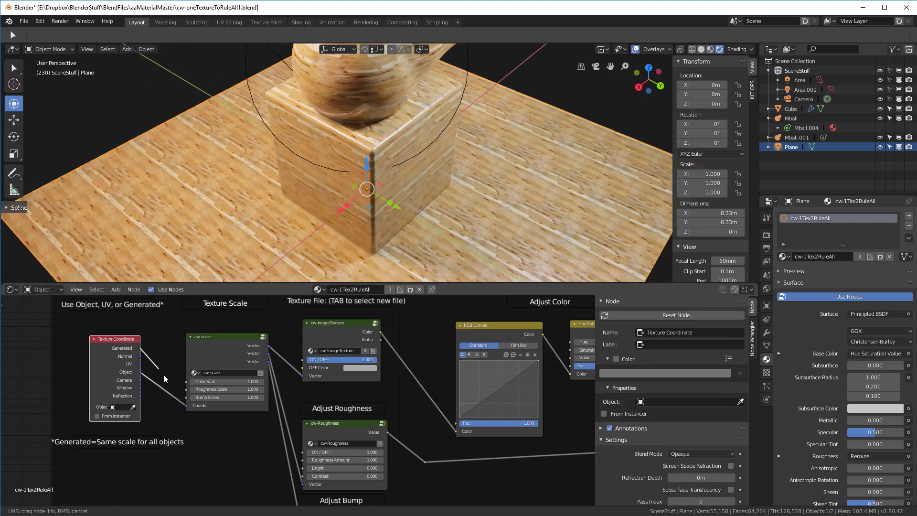
pyautogui.moveTo(186, 408); pyautogui.dragTo(187, 407)
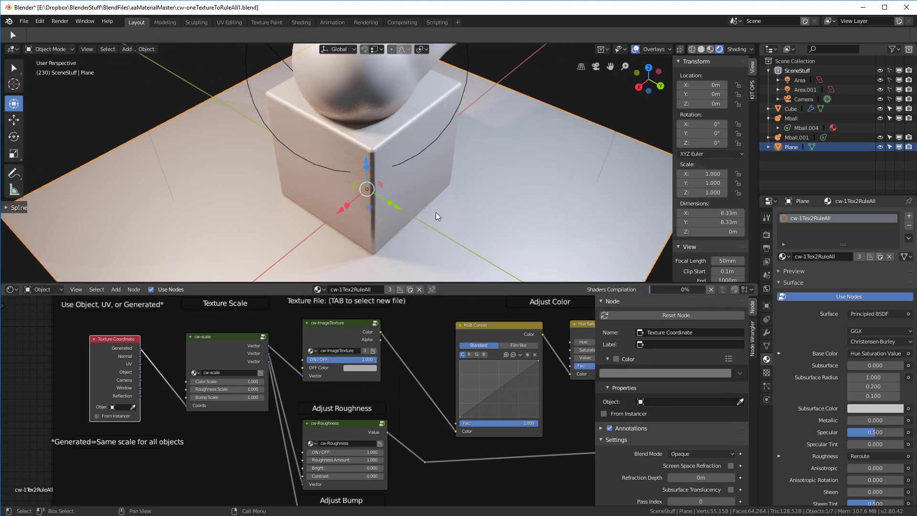
pyautogui.scroll(-4, 421, 203)
pyautogui.moveTo(410, 202); pyautogui.dragTo(430, 201, button='middle')
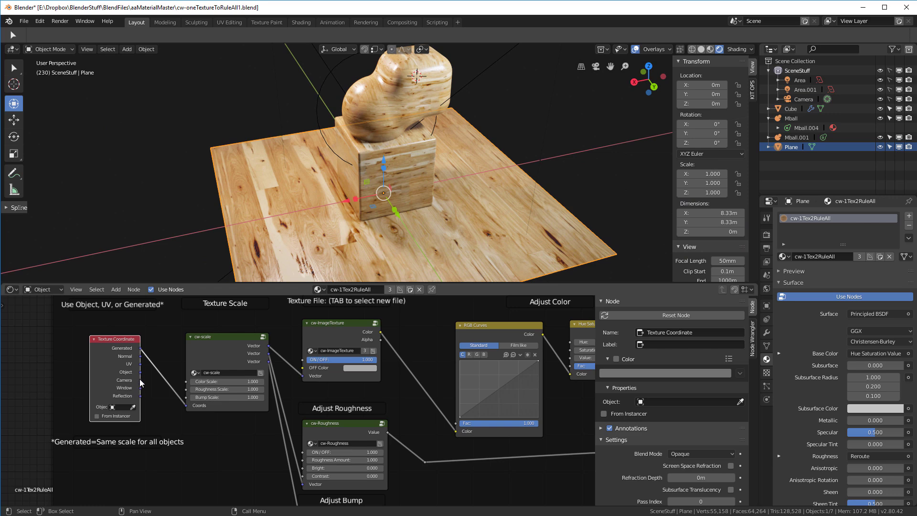
# - Connect the Texture Coordinate node's Object output to the cw-scale node's Coords input and check the wood on all objects
pyautogui.moveTo(155, 387); pyautogui.dragTo(186, 405)
pyautogui.moveTo(431, 185); pyautogui.dragTo(412, 205, button='middle')
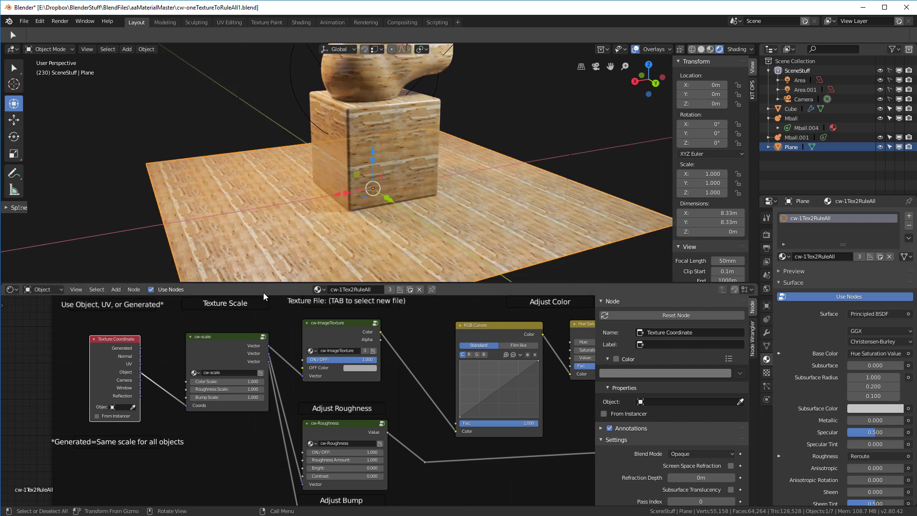
pyautogui.moveTo(352, 142); pyautogui.dragTo(428, 183, button='middle')
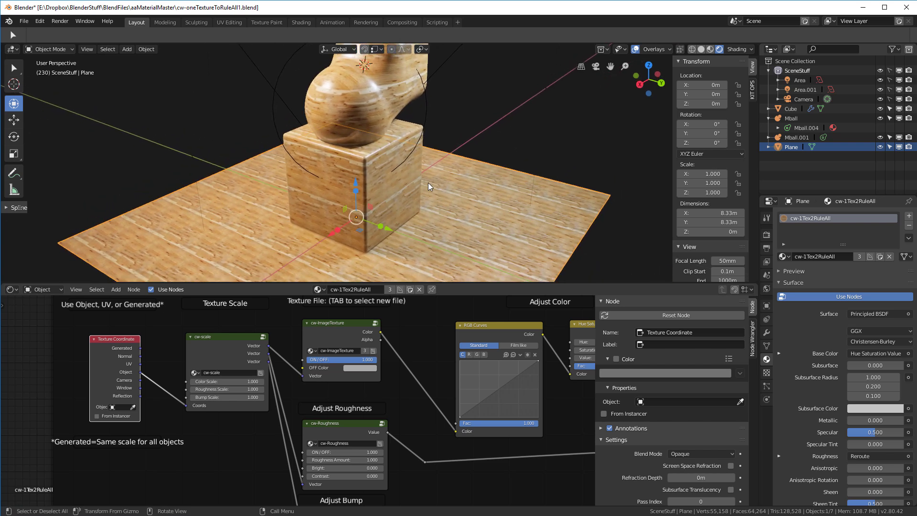
# - Reconnect the Texture Coordinate node's Generated output to the cw-scale node's Coords input and save the file
pyautogui.moveTo(141, 349); pyautogui.dragTo(186, 405)
pyautogui.moveTo(438, 181); pyautogui.dragTo(434, 193, button='middle')
pyautogui.hotkey('ctrl', 's')
pyautogui.moveTo(368, 157); pyautogui.dragTo(468, 173, button='middle')
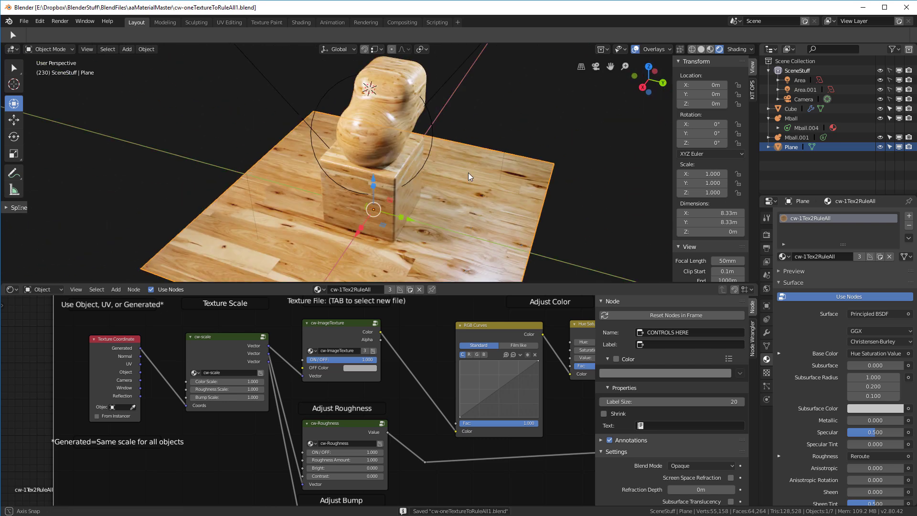
# - Open the cw-ImageTexture node group for editing
pyautogui.scroll(-3, 425, 339)
pyautogui.moveTo(421, 385); pyautogui.dragTo(418, 368, button='middle')
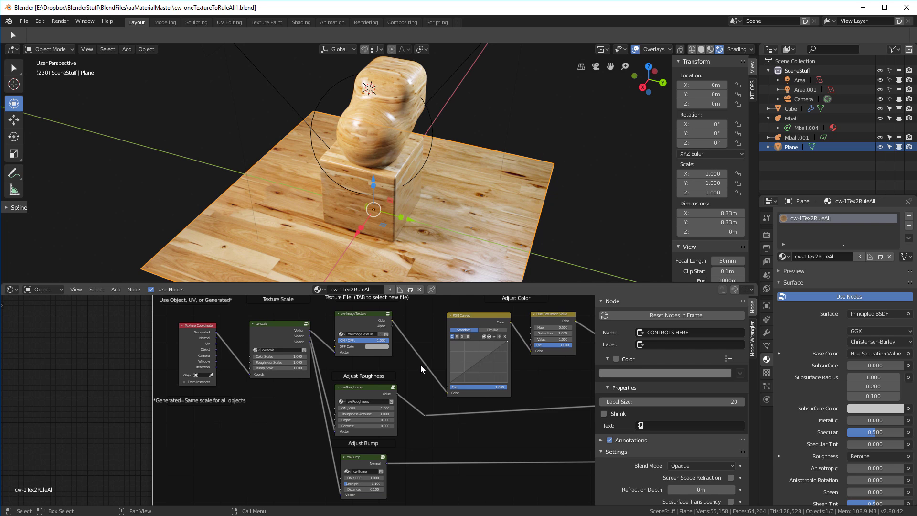
pyautogui.moveTo(450, 198); pyautogui.dragTo(425, 210, button='middle')
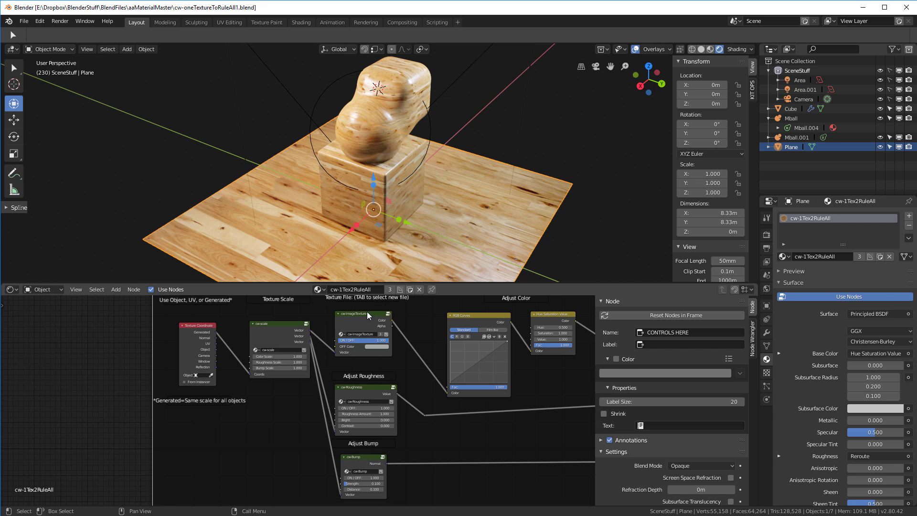
pyautogui.scroll(4, 366, 315)
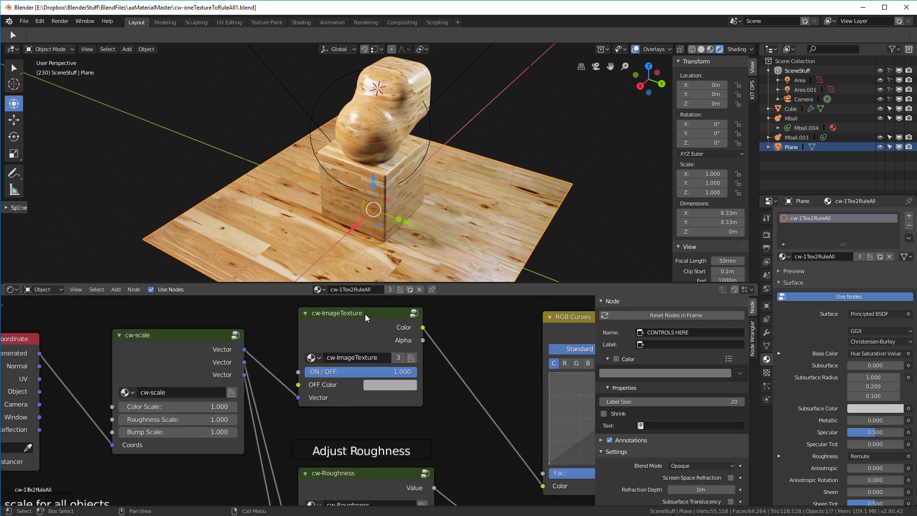
pyautogui.click(363, 313)
pyautogui.moveTo(363, 307); pyautogui.dragTo(297, 320, button='middle')
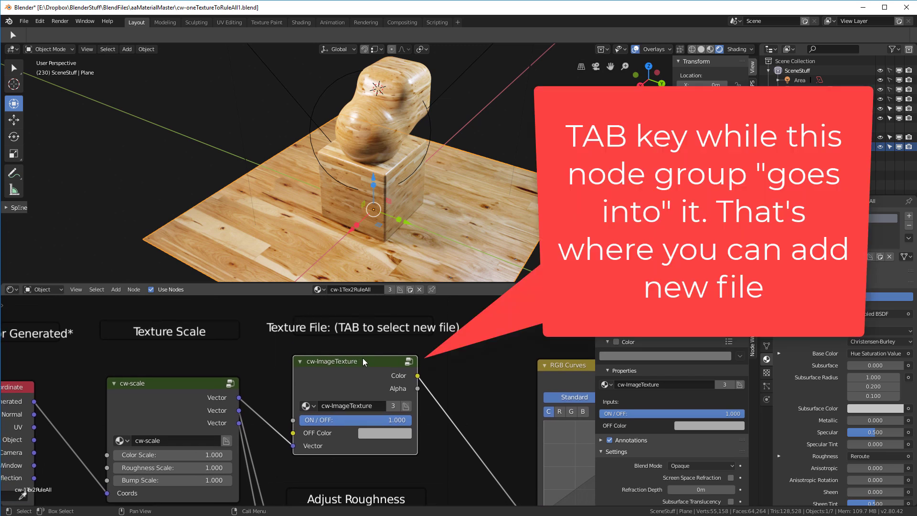
pyautogui.press('Tab')
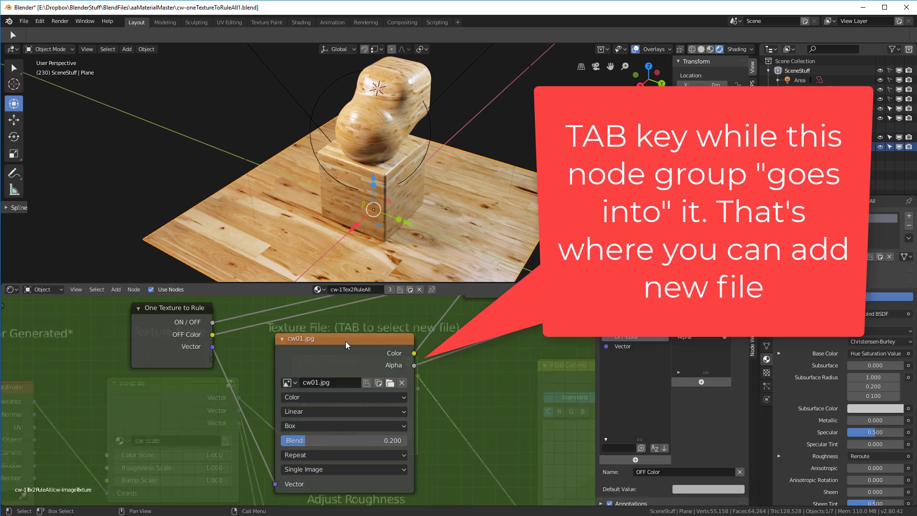
# - Replace the group's image with ScratchedMetal-cw.jpg from the METAL-TILE folder, browsing by thumbnails, and exit the node group
pyautogui.click(390, 383)
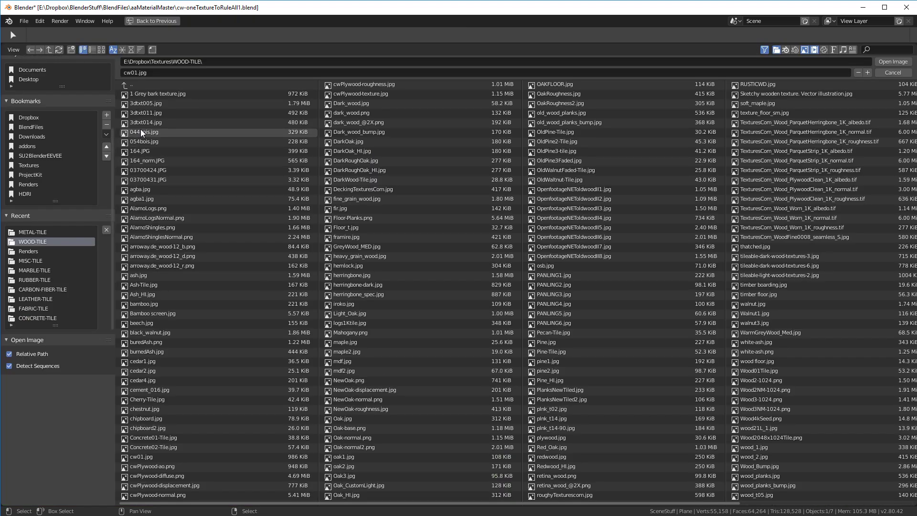
pyautogui.click(101, 49)
pyautogui.click(32, 231)
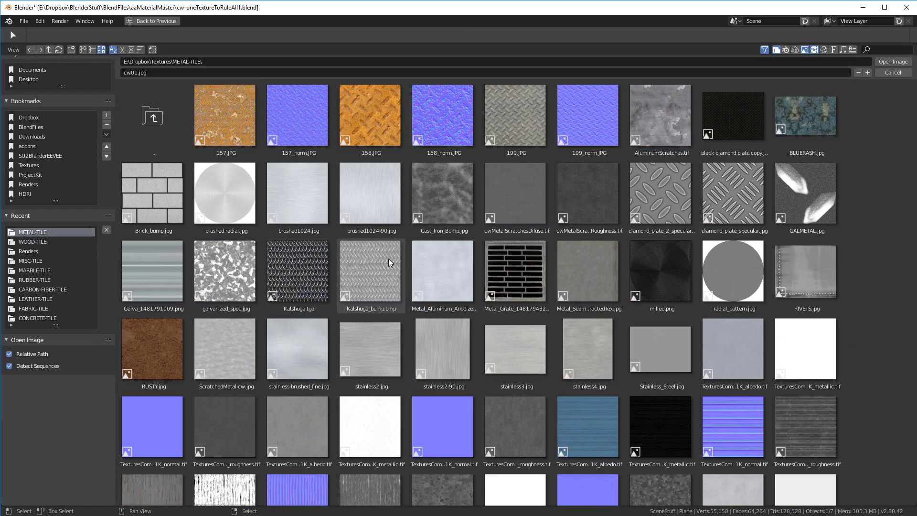
pyautogui.click(228, 343)
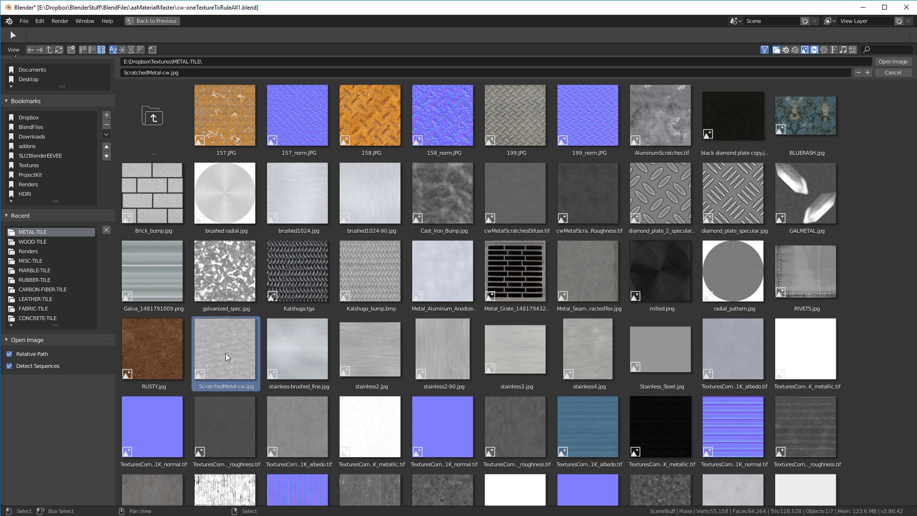
pyautogui.click(892, 62)
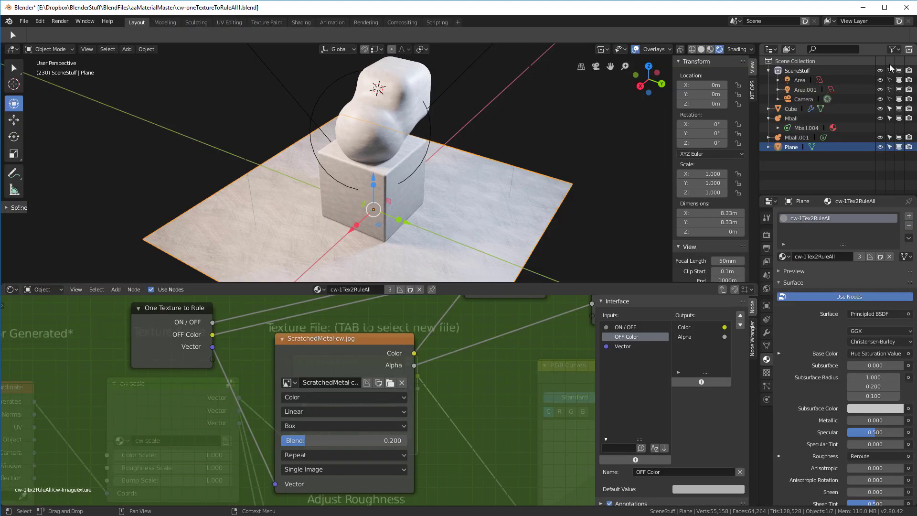
pyautogui.press('Tab')
# - Set the Principled BSDF's Metallic to 1.000 and inspect the scratched metal on the objects
pyautogui.moveTo(469, 243); pyautogui.dragTo(425, 237, button='middle')
pyautogui.scroll(-11, 515, 359)
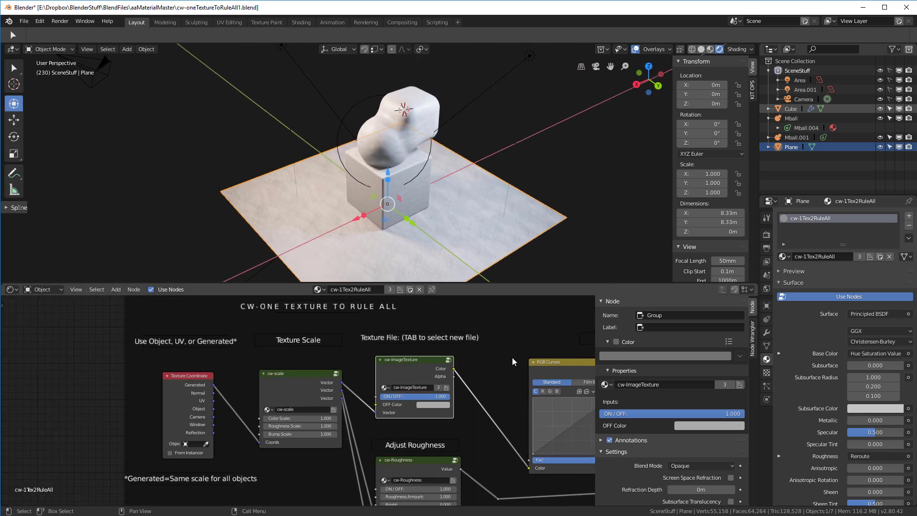
pyautogui.moveTo(519, 334); pyautogui.dragTo(206, 296, button='middle')
pyautogui.scroll(5, 417, 376)
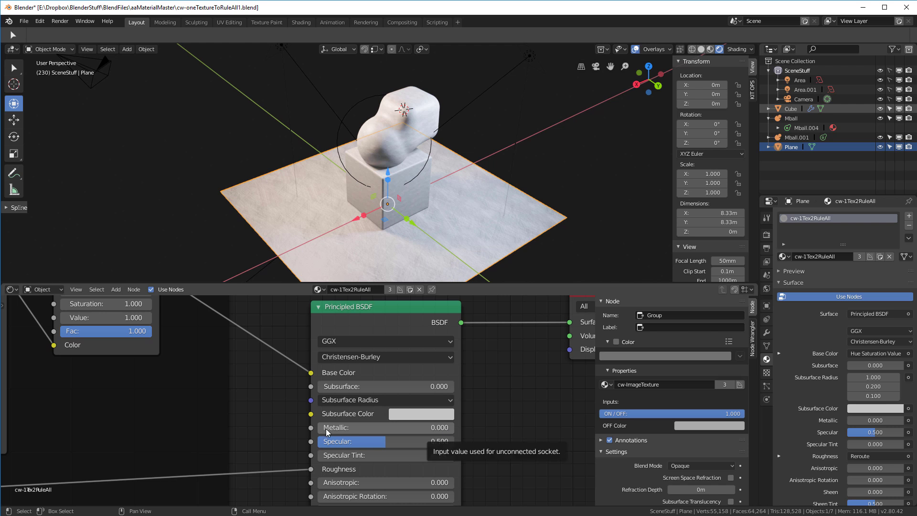
pyautogui.moveTo(327, 428); pyautogui.dragTo(453, 429)
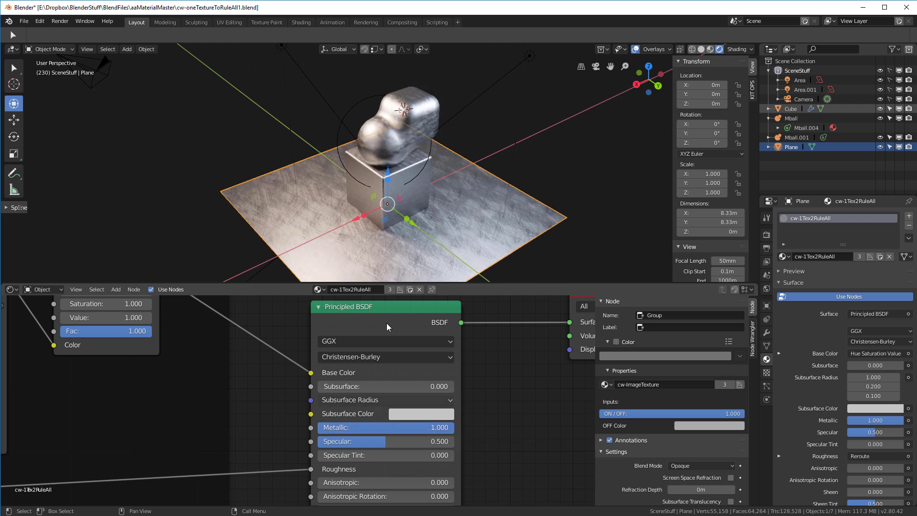
pyautogui.scroll(5, 429, 208)
pyautogui.moveTo(351, 193); pyautogui.dragTo(400, 182, button='middle')
pyautogui.scroll(-1, 510, 382)
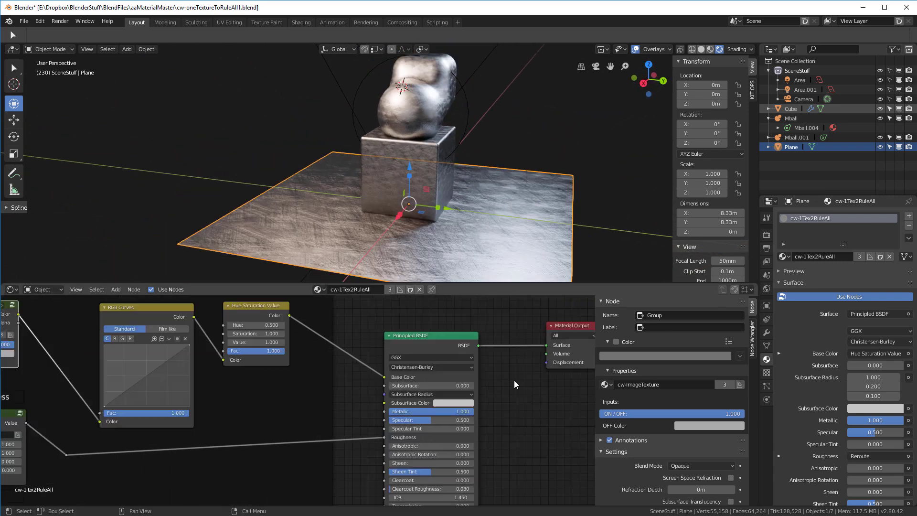
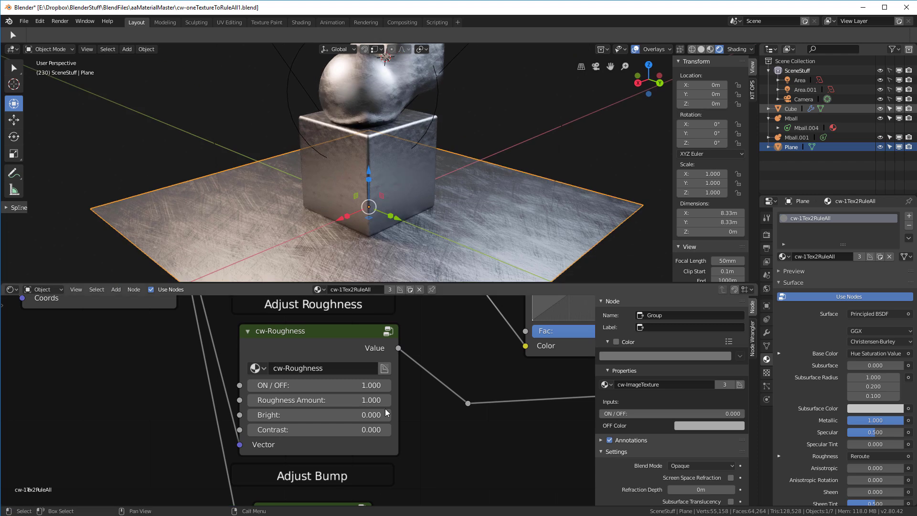
# - Set the cw-Roughness node's Roughness Amount to 0.000 and slightly darken the cw-ImageTexture node's OFF Color
pyautogui.moveTo(375, 401); pyautogui.dragTo(334, 400)
pyautogui.moveTo(325, 239); pyautogui.dragTo(489, 258, button='middle')
pyautogui.scroll(-2, 472, 356)
pyautogui.moveTo(472, 356); pyautogui.dragTo(431, 469, button='middle')
pyautogui.scroll(5, 363, 414)
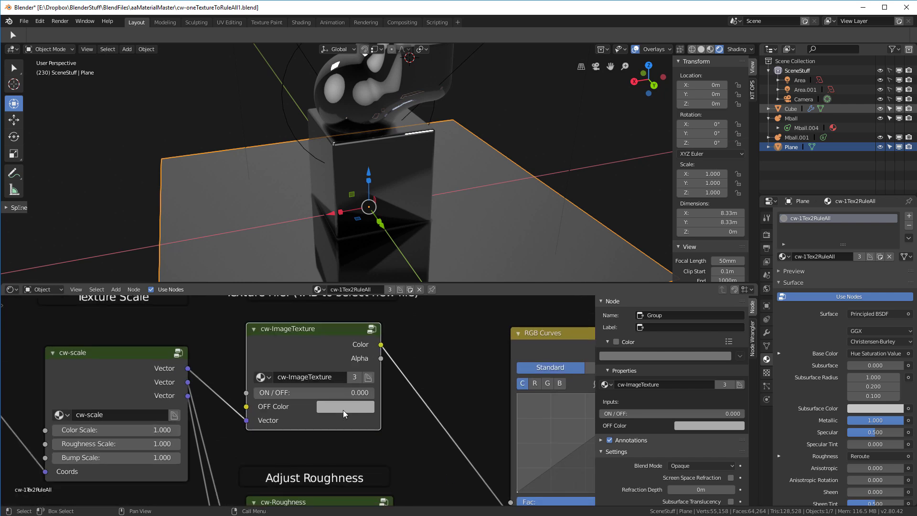
pyautogui.click(343, 408)
pyautogui.moveTo(425, 251); pyautogui.dragTo(425, 261)
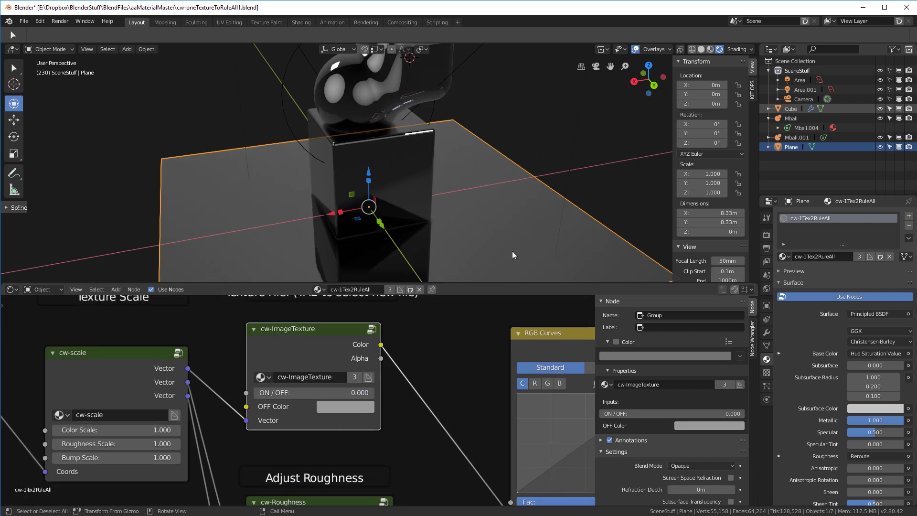
# - Set the cw-Roughness node's Roughness Amount to 1.000 and check the reflections on the metal
pyautogui.scroll(-5, 432, 397)
pyautogui.scroll(5, 382, 466)
pyautogui.scroll(5, 399, 414)
pyautogui.moveTo(411, 418); pyautogui.dragTo(334, 351, button='middle')
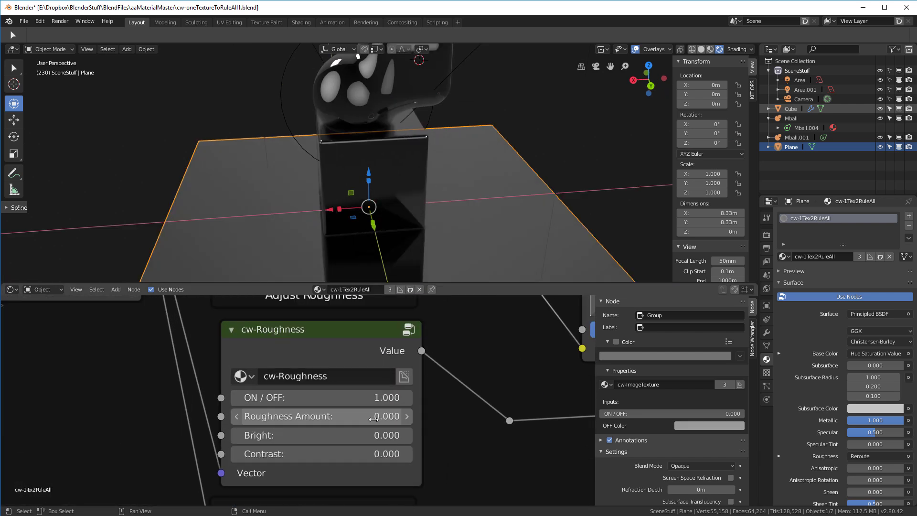
pyautogui.moveTo(383, 416); pyautogui.dragTo(459, 416)
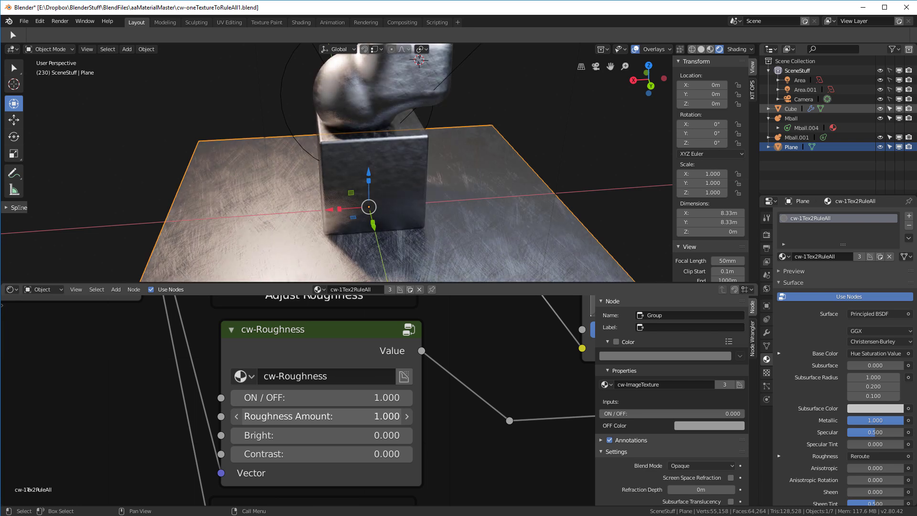
pyautogui.moveTo(391, 231); pyautogui.dragTo(474, 222, button='middle')
pyautogui.scroll(-2, 352, 365)
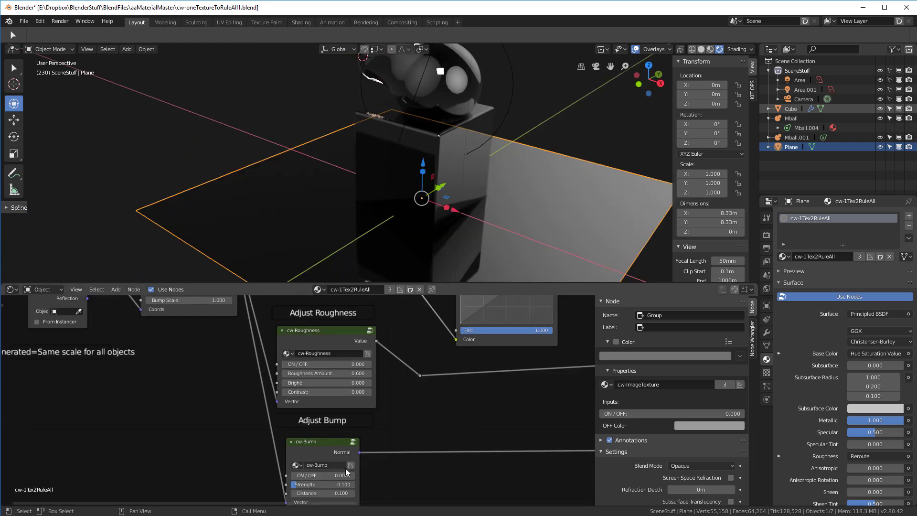
# - Set the cw-Bump node's Strength and Distance both to 0.020
pyautogui.moveTo(377, 224); pyautogui.dragTo(397, 229, button='middle')
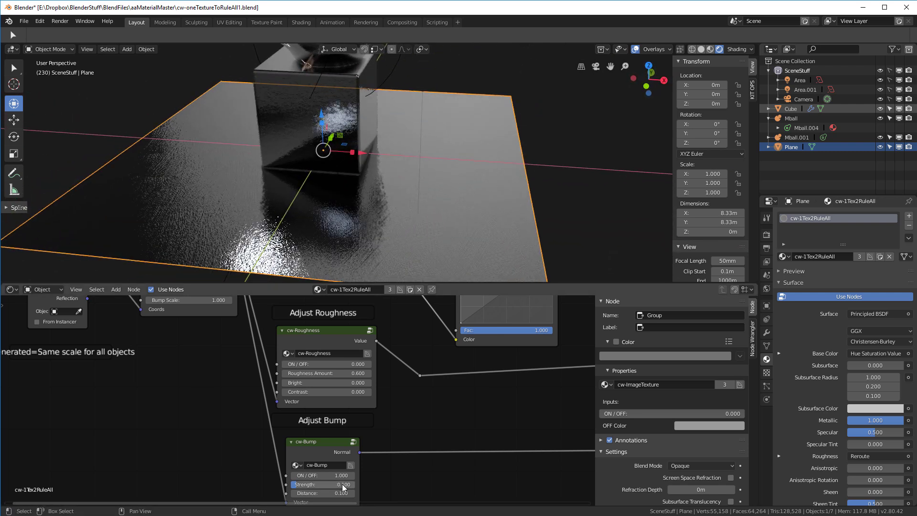
pyautogui.keyDown('shift'); pyautogui.moveTo(344, 485); pyautogui.dragTo(330, 484); pyautogui.keyUp('shift')
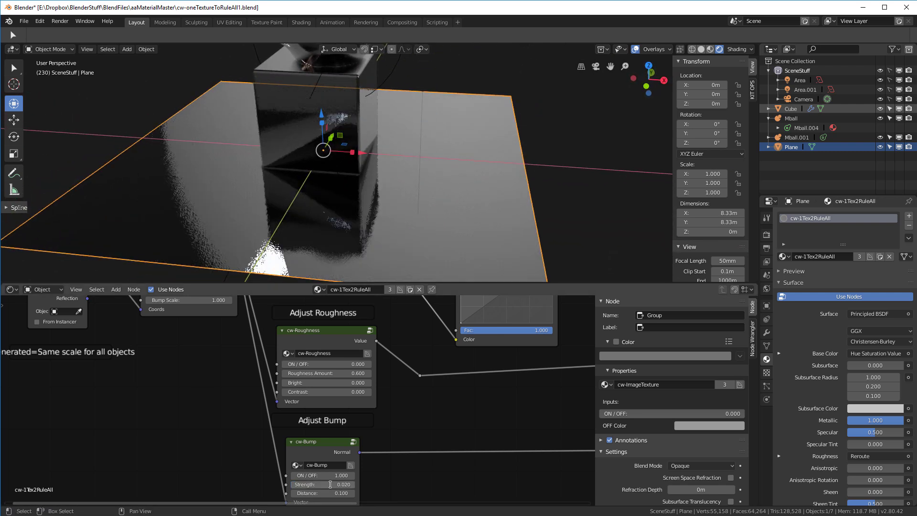
pyautogui.moveTo(399, 476); pyautogui.dragTo(412, 437, button='middle')
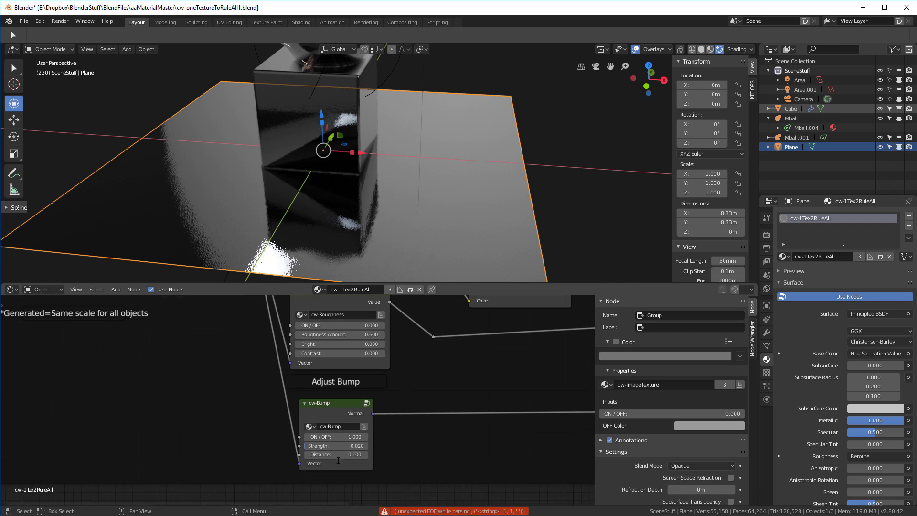
pyautogui.click(339, 455)
pyautogui.write('.02')
pyautogui.press('Return')
# - Turn the roughness texture on by setting the cw-Roughness node's ON/OFF to 1.000
pyautogui.moveTo(408, 177); pyautogui.dragTo(270, 200, button='middle')
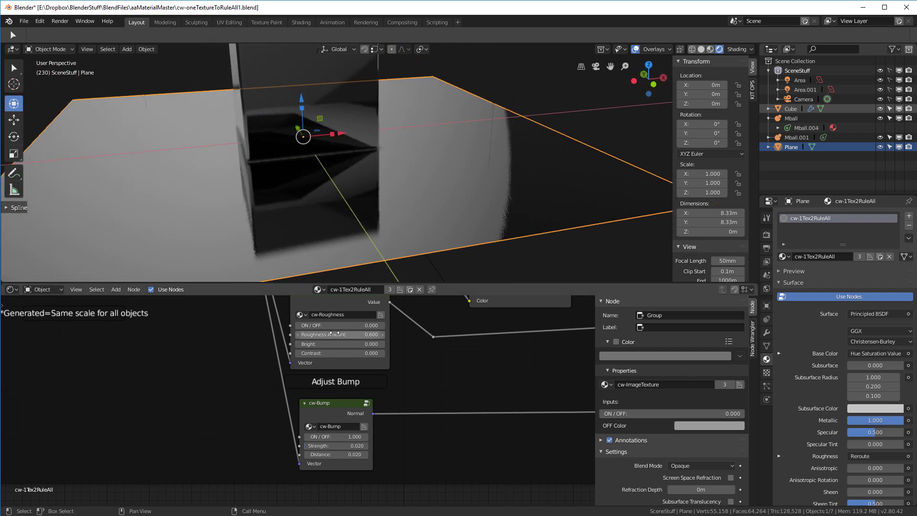
pyautogui.moveTo(334, 325); pyautogui.dragTo(382, 326)
pyautogui.moveTo(373, 194)
pyautogui.mouseDown(button='middle')
pyautogui.moveTo(303, 196)
pyautogui.moveTo(388, 199)
pyautogui.mouseUp(button='middle')
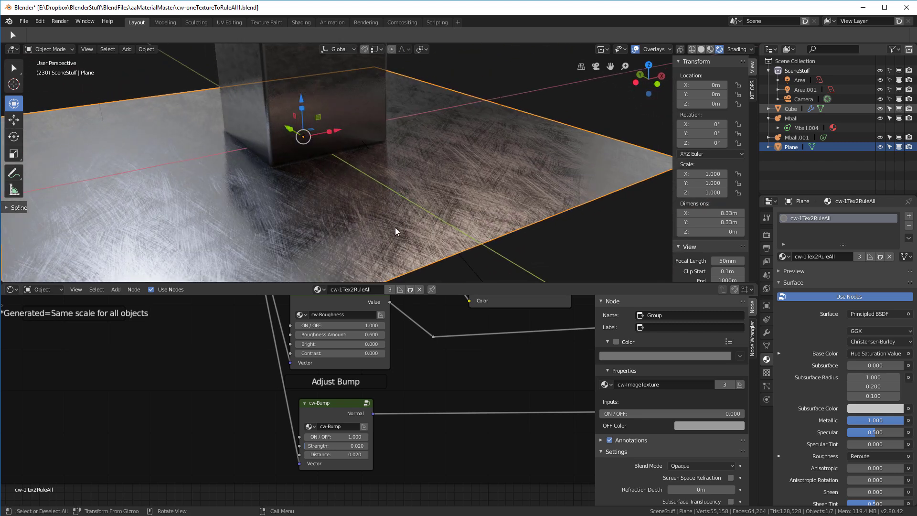
# - Set the cw-scale node's Bump Scale to 0.400 and inspect the floor's surface
pyautogui.scroll(-6, 391, 392)
pyautogui.moveTo(326, 327); pyautogui.dragTo(334, 378, button='middle')
pyautogui.scroll(3, 299, 325)
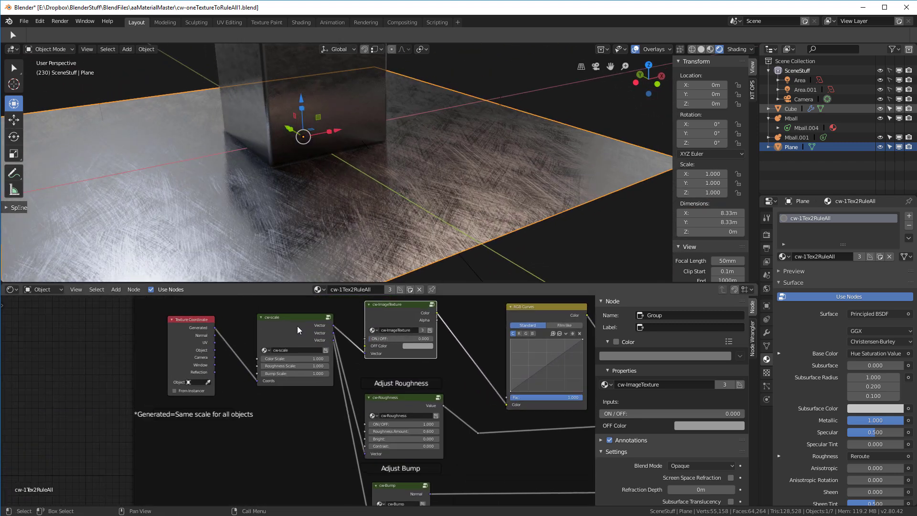
pyautogui.scroll(1, 297, 326)
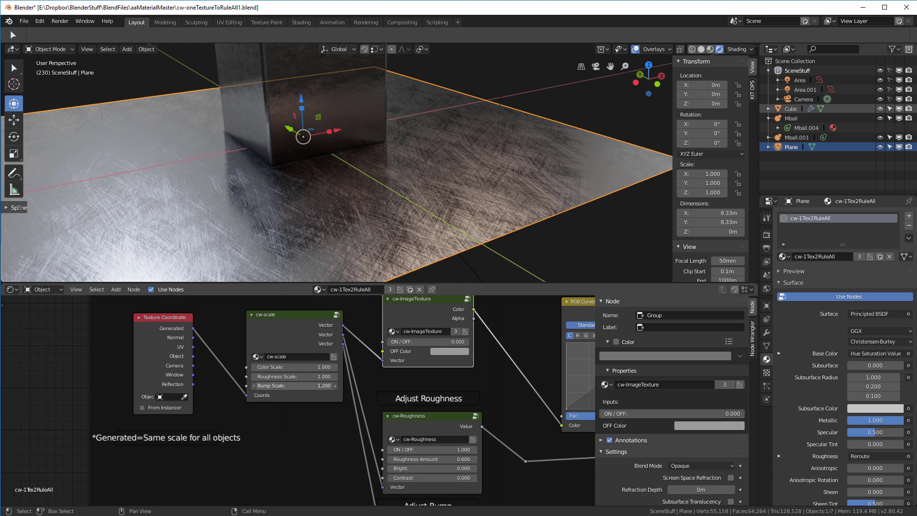
pyautogui.moveTo(296, 385); pyautogui.dragTo(258, 385)
pyautogui.moveTo(363, 162); pyautogui.dragTo(315, 174, button='middle')
# - Set the cw-Roughness node's ON/OFF to 0.000 to view the bump without the roughness texture
pyautogui.scroll(1, 424, 329)
pyautogui.keyDown('shift'); pyautogui.scroll(1, 413, 316); pyautogui.keyUp('shift')
pyautogui.keyDown('shift'); pyautogui.scroll(-6, 426, 340); pyautogui.keyUp('shift')
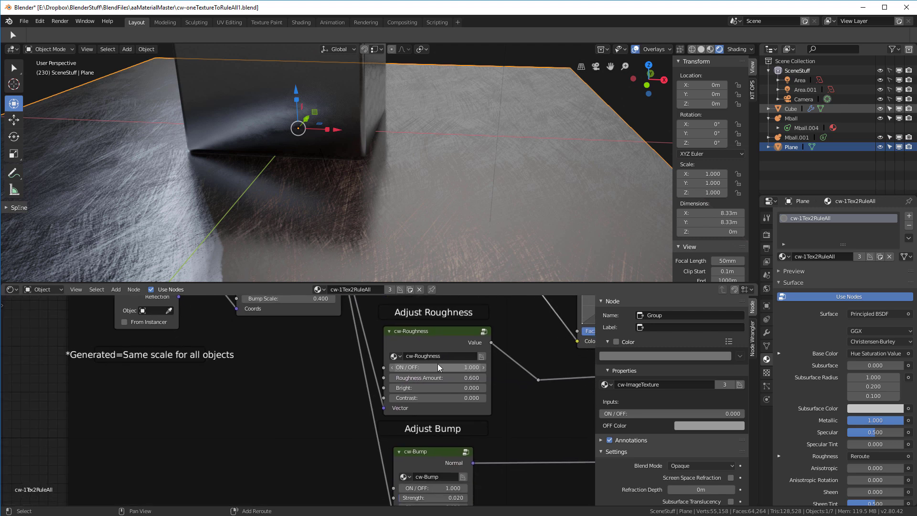
pyautogui.moveTo(437, 367); pyautogui.dragTo(382, 367)
pyautogui.moveTo(377, 202)
pyautogui.mouseDown(button='middle')
pyautogui.moveTo(343, 202)
pyautogui.moveTo(363, 191)
pyautogui.moveTo(392, 203)
pyautogui.mouseUp(button='middle')
pyautogui.moveTo(308, 297); pyautogui.dragTo(294, 366, button='middle')
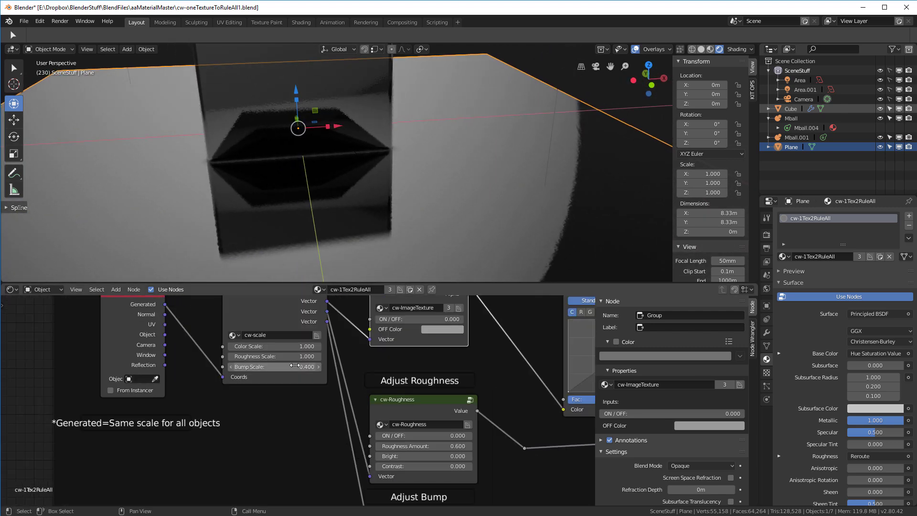
# - Set the cw-Roughness node's ON/OFF to 1.000 and the cw-scale node's Roughness Scale to 1.450
pyautogui.moveTo(391, 435); pyautogui.dragTo(444, 435)
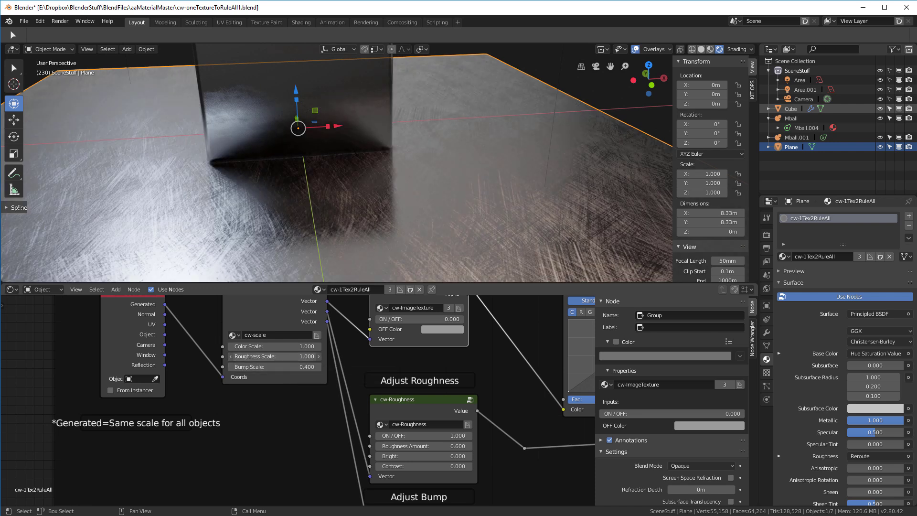
pyautogui.moveTo(275, 357); pyautogui.dragTo(306, 356)
pyautogui.moveTo(280, 208); pyautogui.dragTo(334, 170, button='middle')
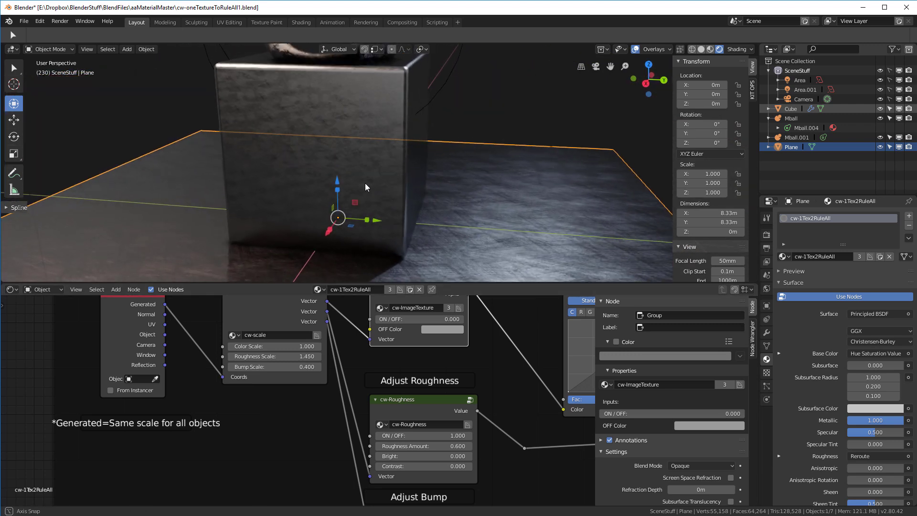
pyautogui.moveTo(365, 183)
pyautogui.mouseDown(button='middle')
pyautogui.moveTo(376, 182)
pyautogui.moveTo(376, 173)
pyautogui.mouseUp(button='middle')
pyautogui.moveTo(309, 142); pyautogui.dragTo(387, 187, button='middle')
# - Turn the color texture on by setting the cw-ImageTexture node's ON/OFF to 1.000, and review the metal from several angles
pyautogui.scroll(-2, 494, 394)
pyautogui.keyDown('shift'); pyautogui.moveTo(494, 394); pyautogui.dragTo(483, 495, button='middle'); pyautogui.keyUp('shift')
pyautogui.moveTo(401, 433); pyautogui.dragTo(462, 432)
pyautogui.moveTo(425, 191); pyautogui.dragTo(448, 168, button='middle')
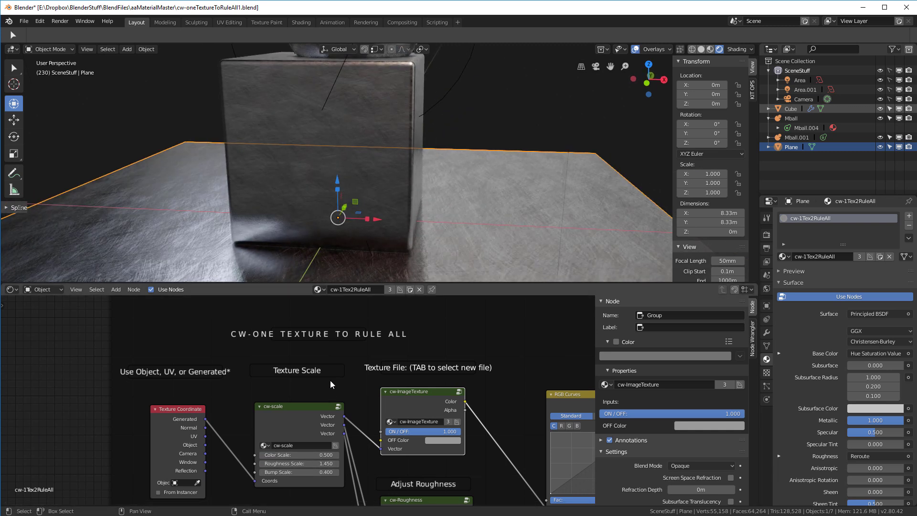
pyautogui.moveTo(332, 183); pyautogui.dragTo(492, 182, button='middle')
pyautogui.scroll(-4, 497, 188)
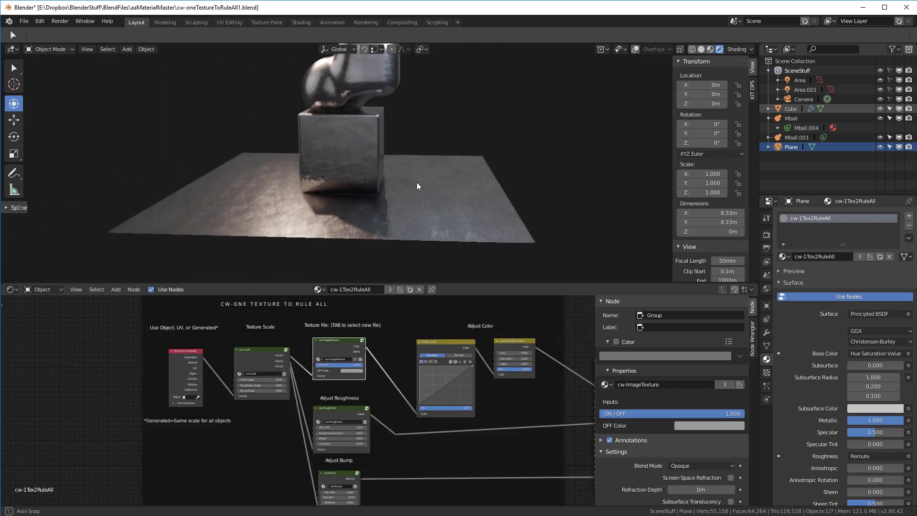
# - Set the cw-Roughness node's Contrast to -0.750 and its Roughness Amount to 0.390
pyautogui.moveTo(416, 185); pyautogui.dragTo(440, 213, button='middle')
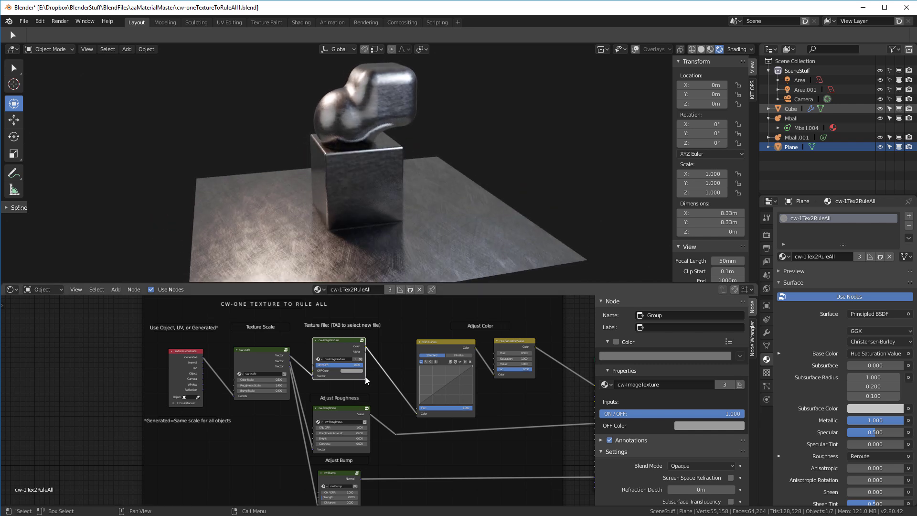
pyautogui.scroll(3, 332, 427)
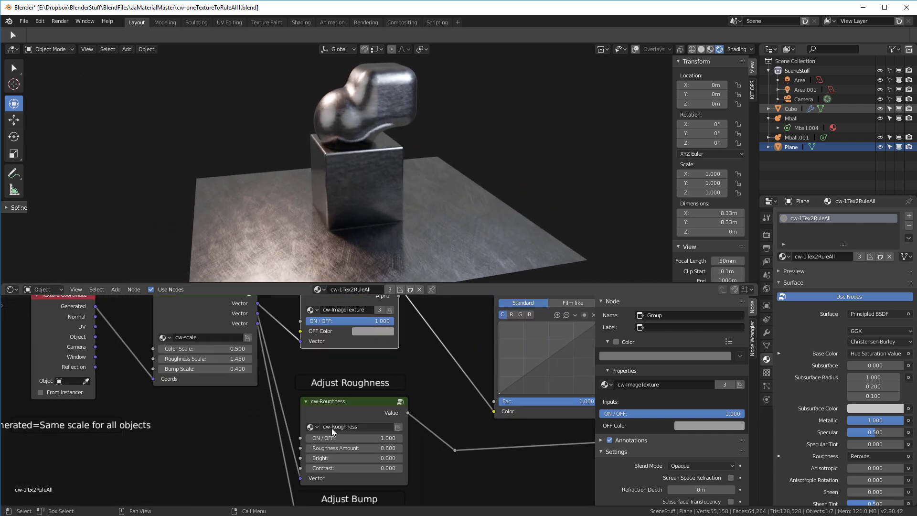
pyautogui.moveTo(330, 419); pyautogui.dragTo(332, 350, button='middle')
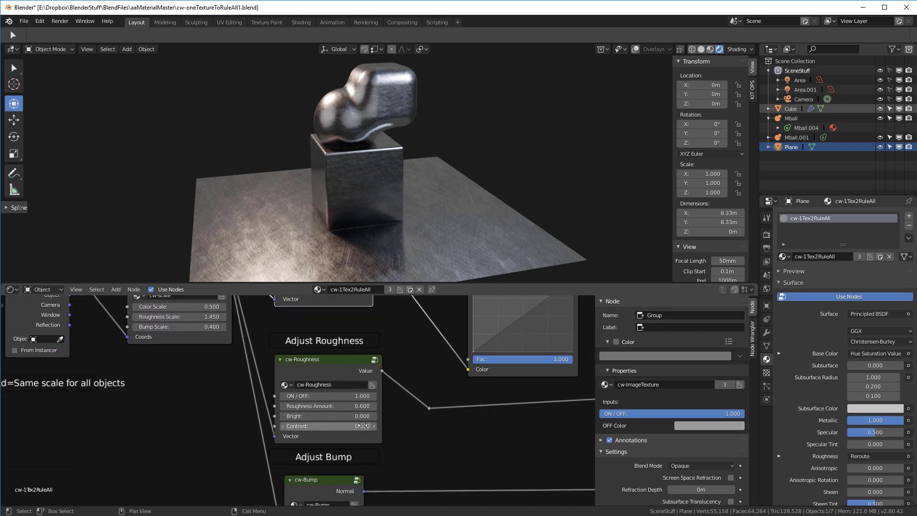
pyautogui.moveTo(363, 425); pyautogui.dragTo(335, 426)
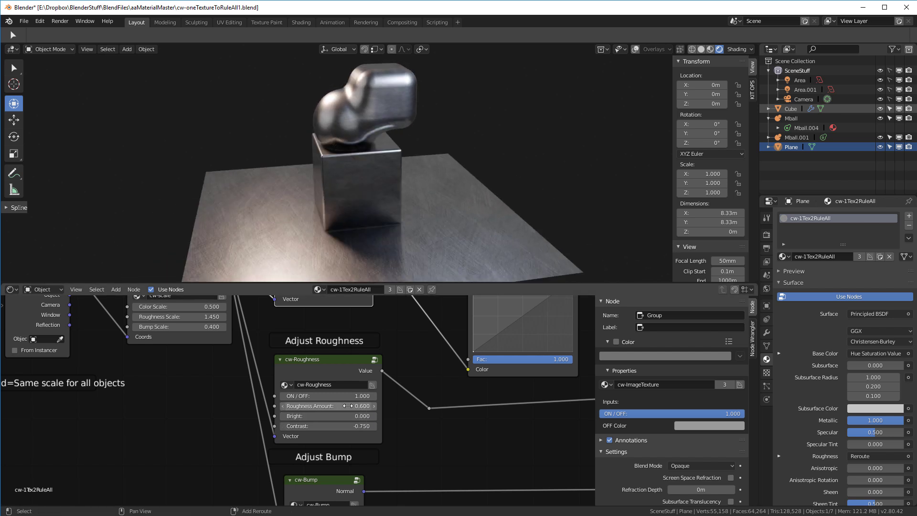
pyautogui.moveTo(353, 405); pyautogui.dragTo(334, 406)
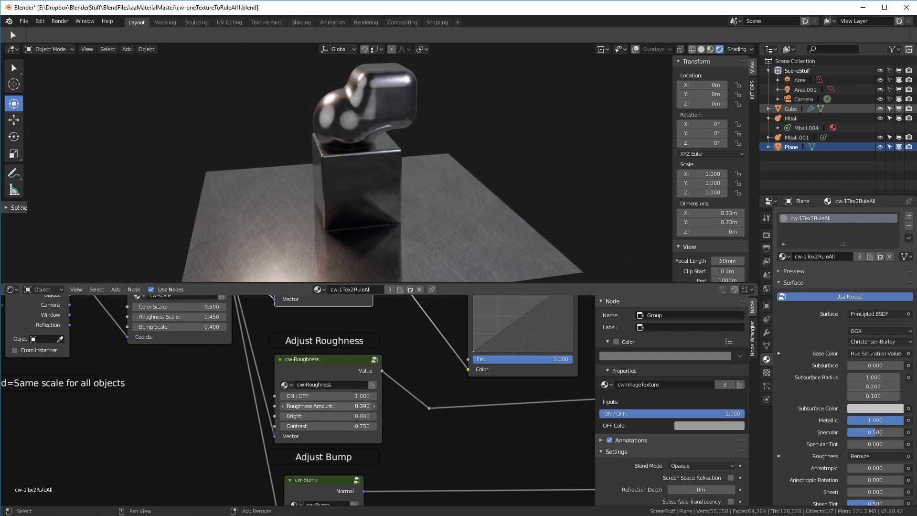
# - Flatten the RGB Curves node's curve by lowering its white end to Y 0.75000 and raising its black end to Y 0.31250
pyautogui.moveTo(390, 178)
pyautogui.mouseDown(button='middle')
pyautogui.moveTo(462, 163)
pyautogui.moveTo(554, 175)
pyautogui.moveTo(566, 191)
pyautogui.moveTo(473, 199)
pyautogui.moveTo(353, 169)
pyautogui.moveTo(386, 165)
pyautogui.moveTo(351, 182)
pyautogui.moveTo(328, 153)
pyautogui.moveTo(371, 166)
pyautogui.moveTo(382, 191)
pyautogui.mouseUp(button='middle')
pyautogui.scroll(6, 353, 169)
pyautogui.scroll(-4, 388, 164)
pyautogui.scroll(-6, 456, 391)
pyautogui.moveTo(426, 366); pyautogui.dragTo(299, 397, button='middle')
pyautogui.scroll(7, 396, 358)
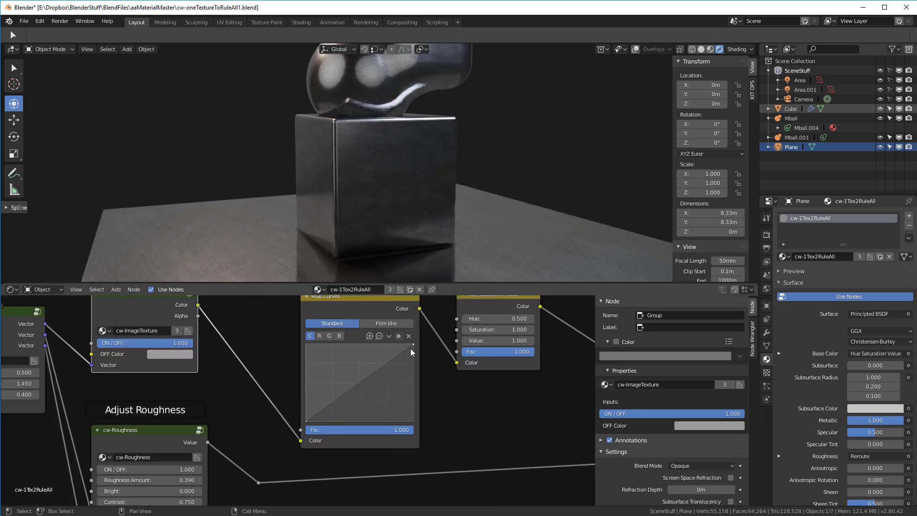
pyautogui.moveTo(414, 343); pyautogui.dragTo(407, 374)
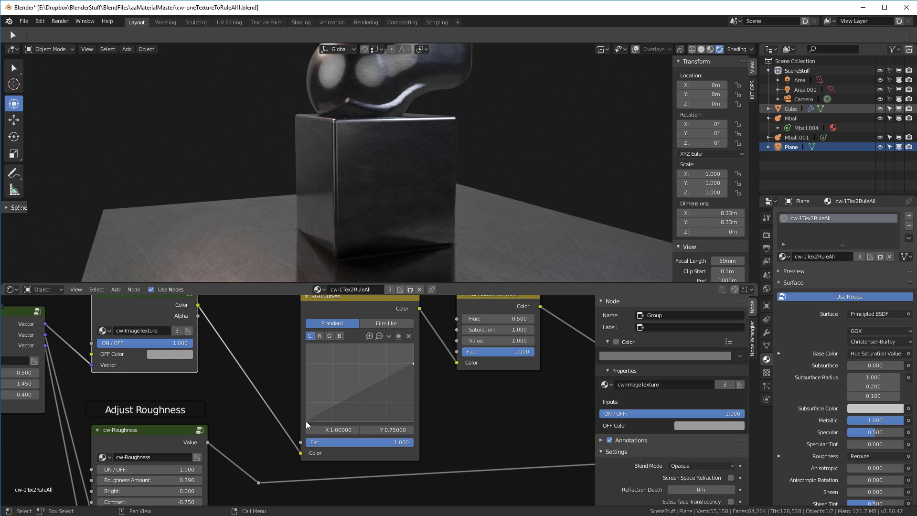
pyautogui.moveTo(306, 420); pyautogui.dragTo(307, 397)
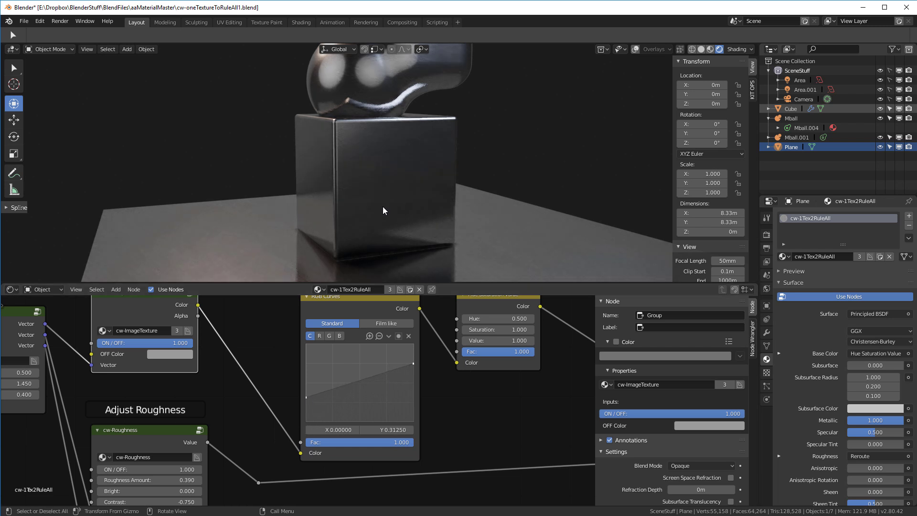
# - Set the cw-Roughness node's ON/OFF to 0.000 to compare the metal without its roughness texture, and inspect the cube and floor
pyautogui.moveTo(383, 207); pyautogui.dragTo(373, 229, button='middle')
pyautogui.scroll(-2, 254, 380)
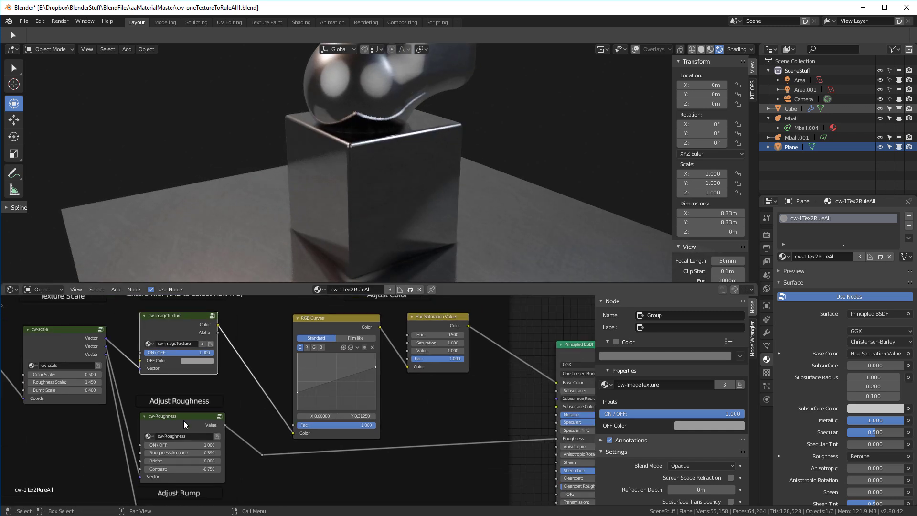
pyautogui.scroll(7, 154, 454)
pyautogui.moveTo(242, 436); pyautogui.dragTo(165, 436)
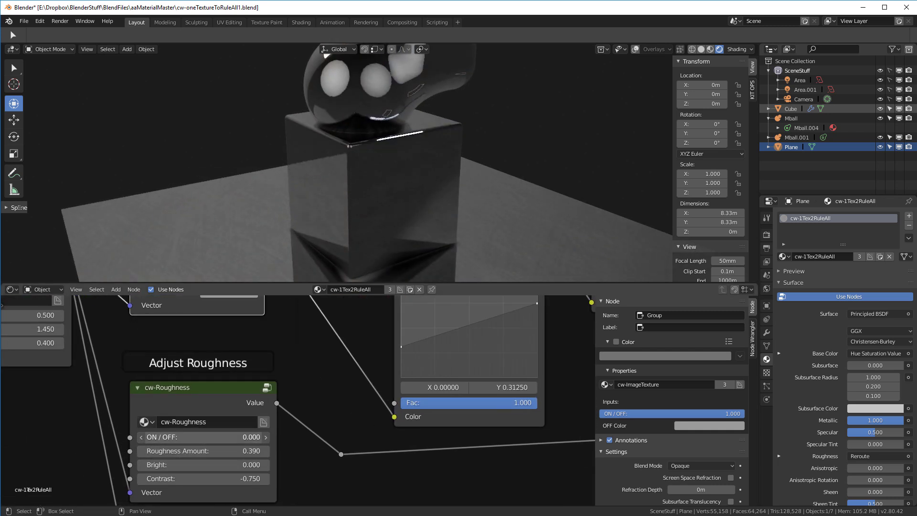
pyautogui.moveTo(511, 169); pyautogui.dragTo(534, 199, button='middle')
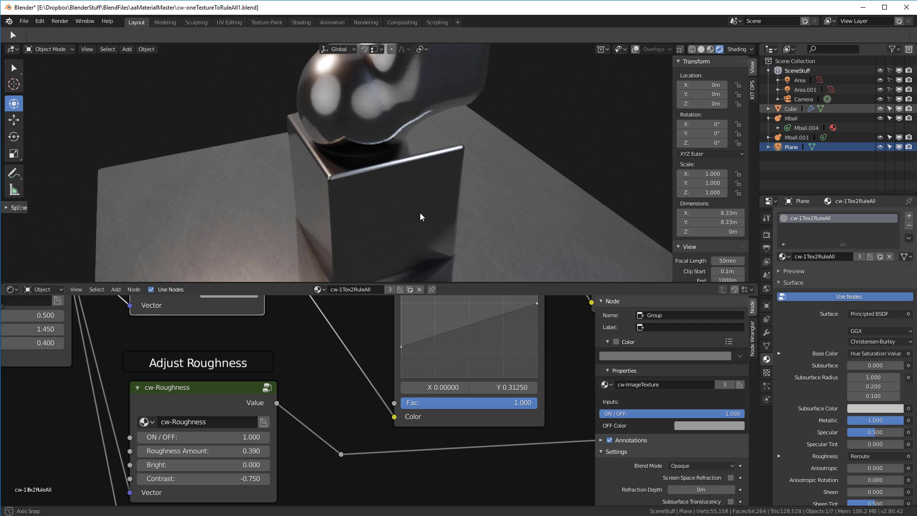
pyautogui.moveTo(420, 213); pyautogui.dragTo(453, 187, button='middle')
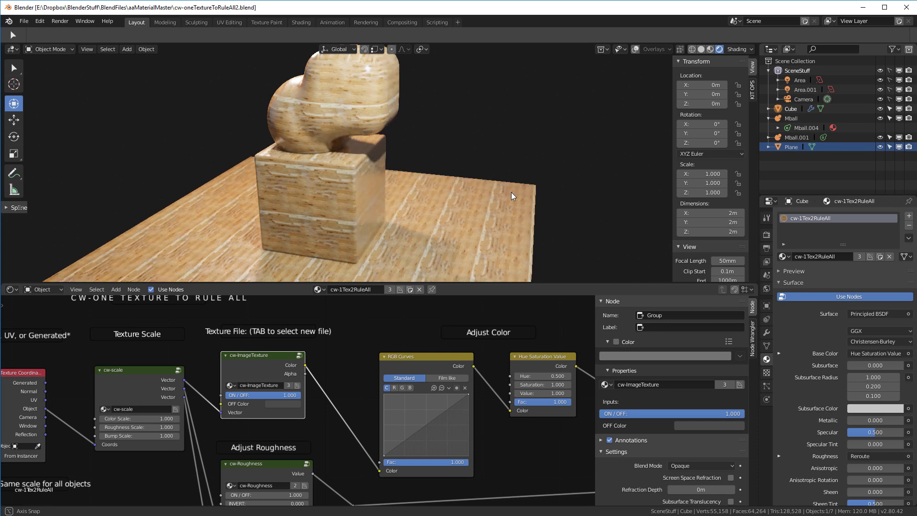
# - In the wood scene, replace the image inside the cw-ImageTexture group with brick3.jpg from the BRICK-TILE folder
pyautogui.moveTo(511, 192); pyautogui.dragTo(569, 213, button='middle')
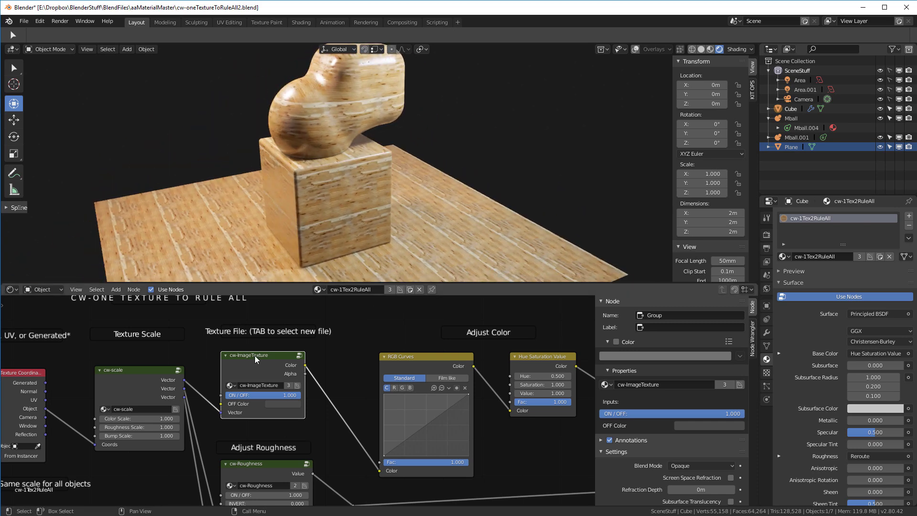
pyautogui.press('Tab')
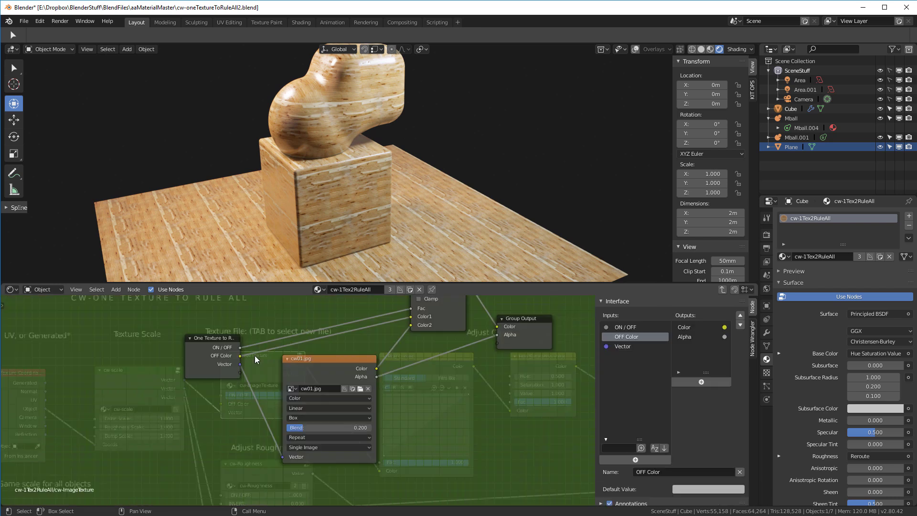
pyautogui.click(359, 389)
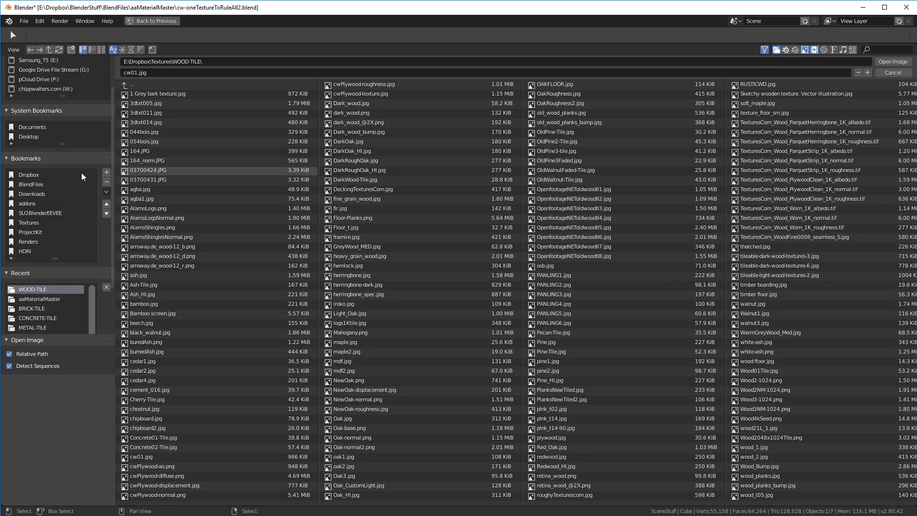
pyautogui.click(38, 308)
pyautogui.click(101, 49)
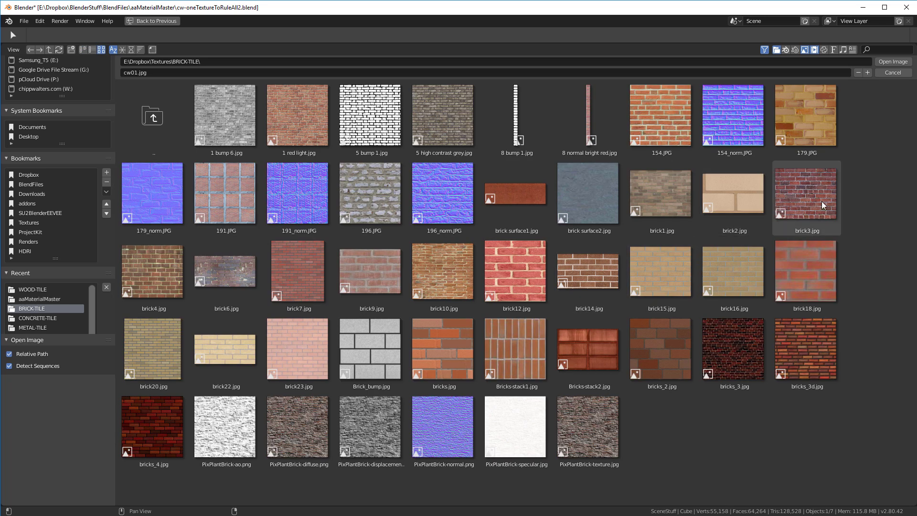
pyautogui.click(816, 196)
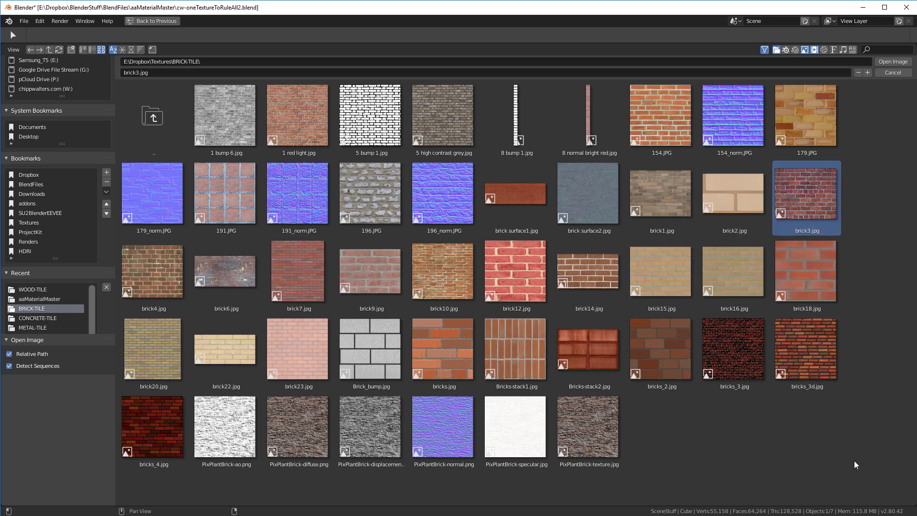
pyautogui.press('Return')
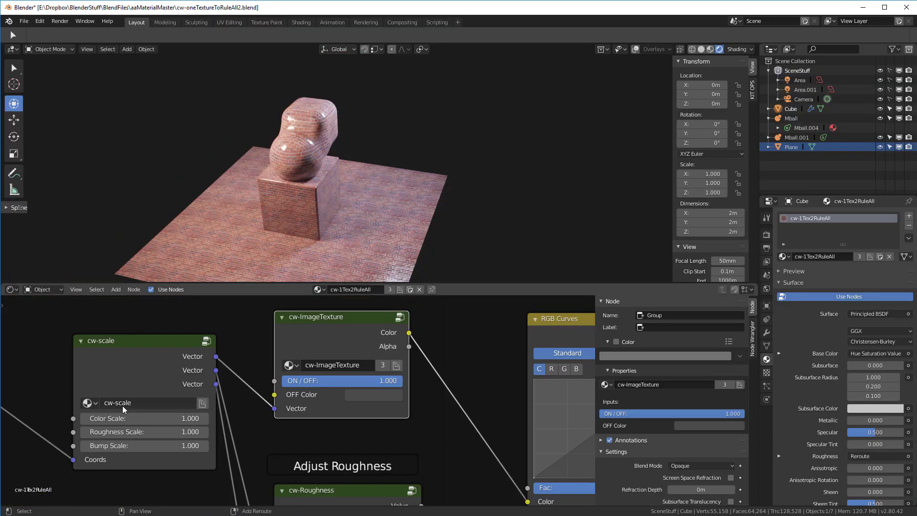
# - Set the cw-scale node's Color Scale, Roughness Scale and Bump Scale together to 0.500
pyautogui.moveTo(123, 406); pyautogui.dragTo(270, 378, button='middle')
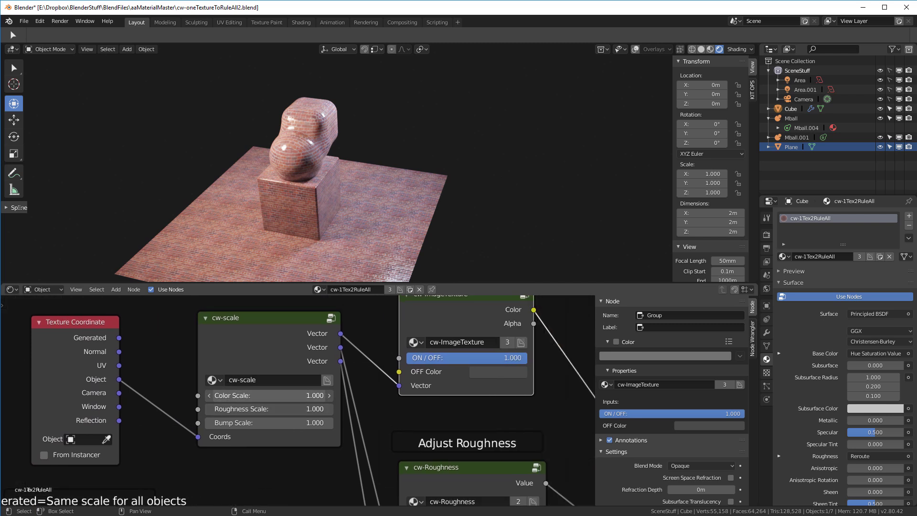
pyautogui.moveTo(270, 395); pyautogui.dragTo(303, 409)
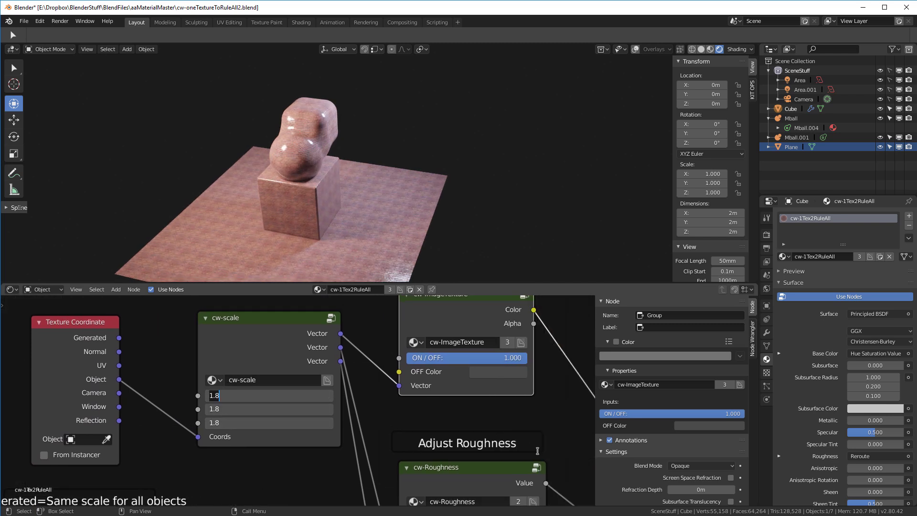
pyautogui.press('Return')
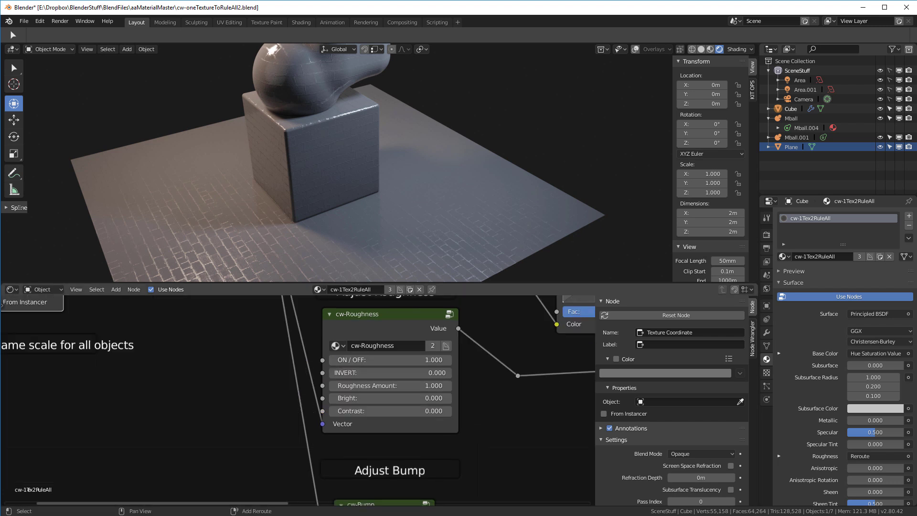
# - Set the cw-Roughness node's Roughness Amount to 4.780 and Contrast to -0.030, checking the brick reflections on the floor from several angles
pyautogui.moveTo(457, 471); pyautogui.dragTo(453, 343, button='middle')
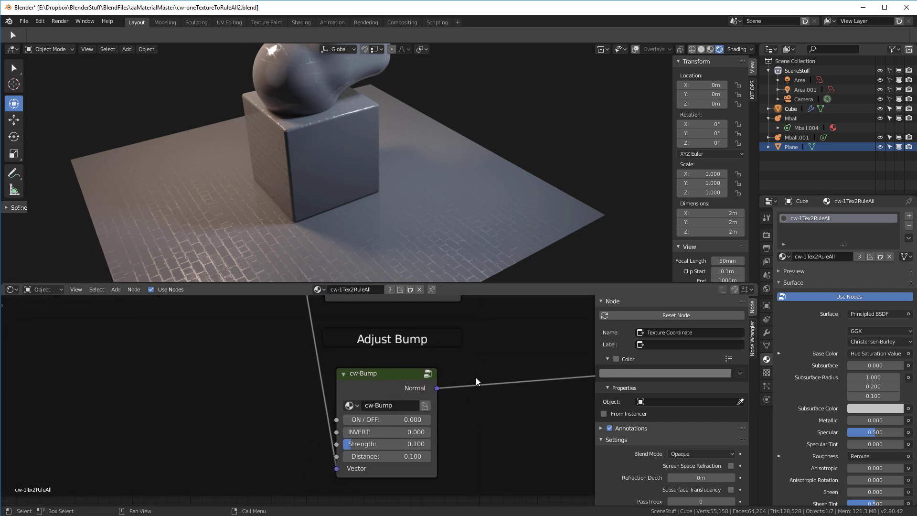
pyautogui.moveTo(476, 377); pyautogui.dragTo(451, 427, button='middle')
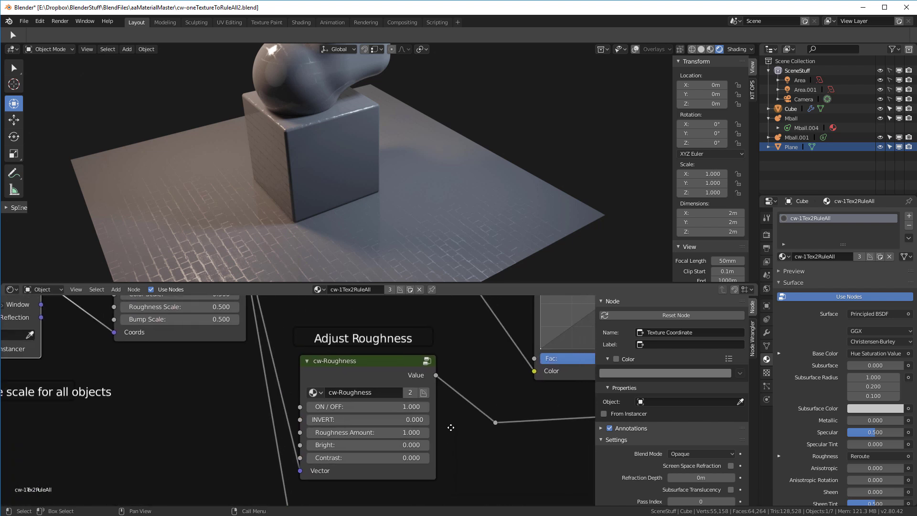
pyautogui.moveTo(384, 210)
pyautogui.mouseDown(button='middle')
pyautogui.moveTo(379, 199)
pyautogui.moveTo(395, 201)
pyautogui.moveTo(362, 185)
pyautogui.moveTo(375, 196)
pyautogui.mouseUp(button='middle')
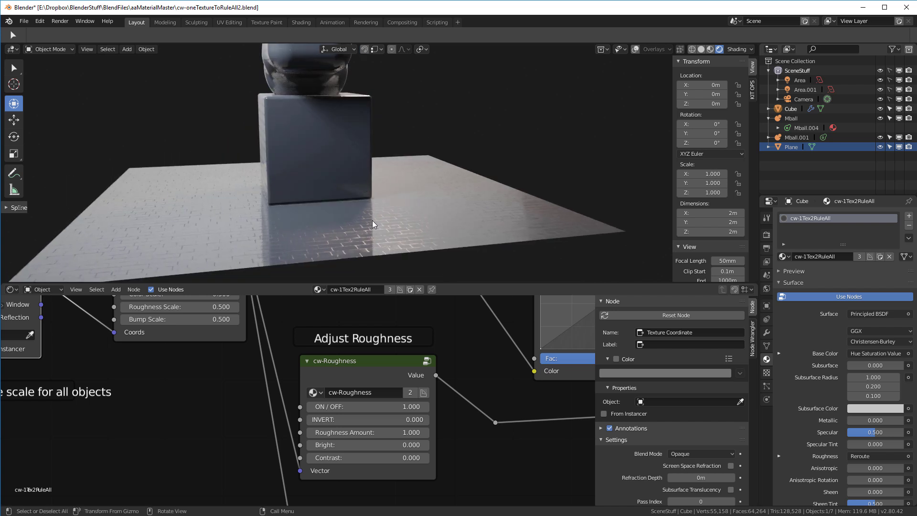
pyautogui.moveTo(372, 238); pyautogui.dragTo(368, 237, button='middle')
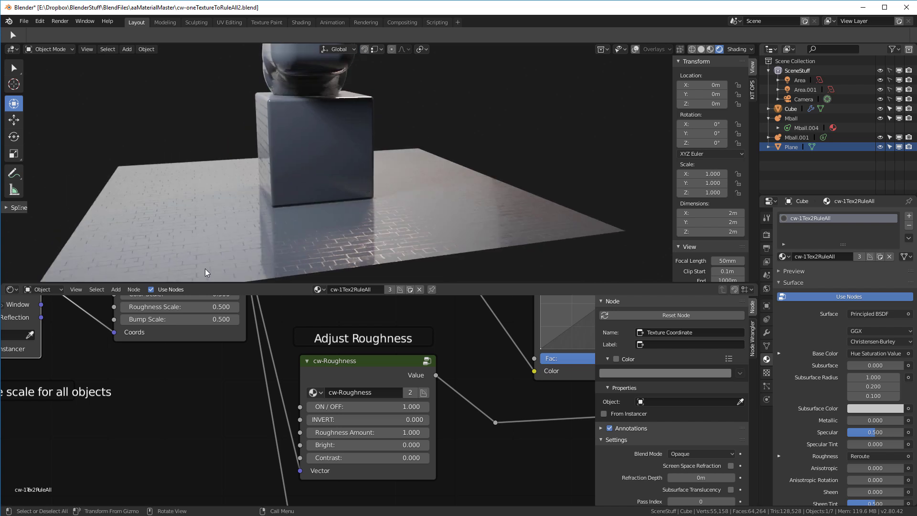
pyautogui.moveTo(405, 203); pyautogui.dragTo(421, 201, button='middle')
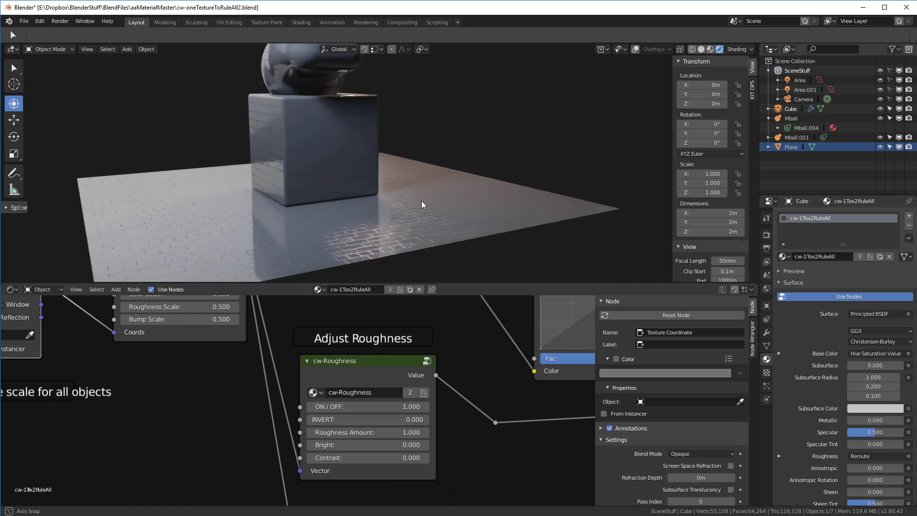
pyautogui.moveTo(261, 218); pyautogui.dragTo(363, 184, button='middle')
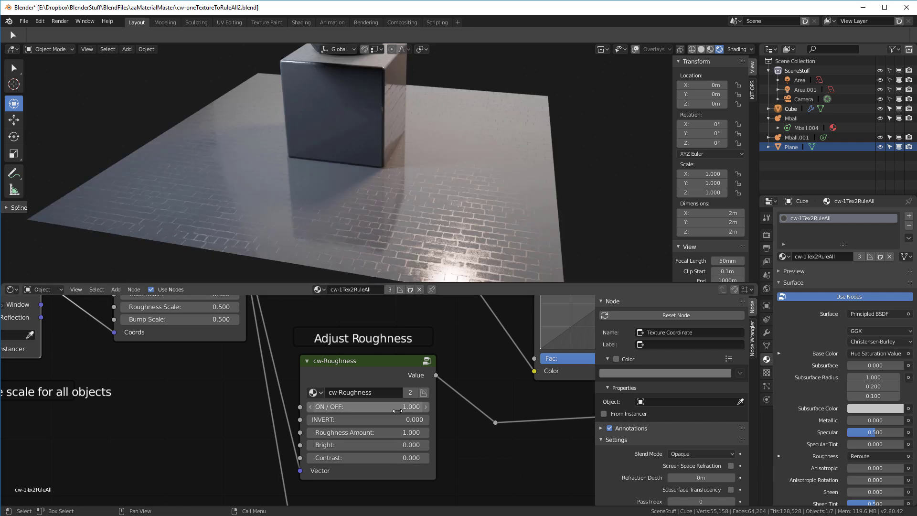
pyautogui.moveTo(368, 432); pyautogui.dragTo(388, 432)
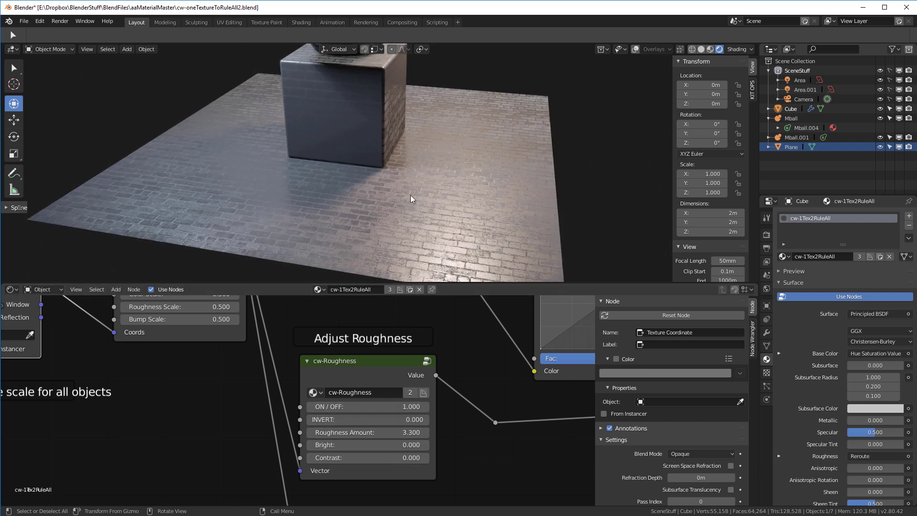
pyautogui.moveTo(411, 194); pyautogui.dragTo(461, 187, button='middle')
pyautogui.moveTo(367, 432); pyautogui.dragTo(377, 433)
pyautogui.moveTo(353, 181); pyautogui.dragTo(308, 143, button='middle')
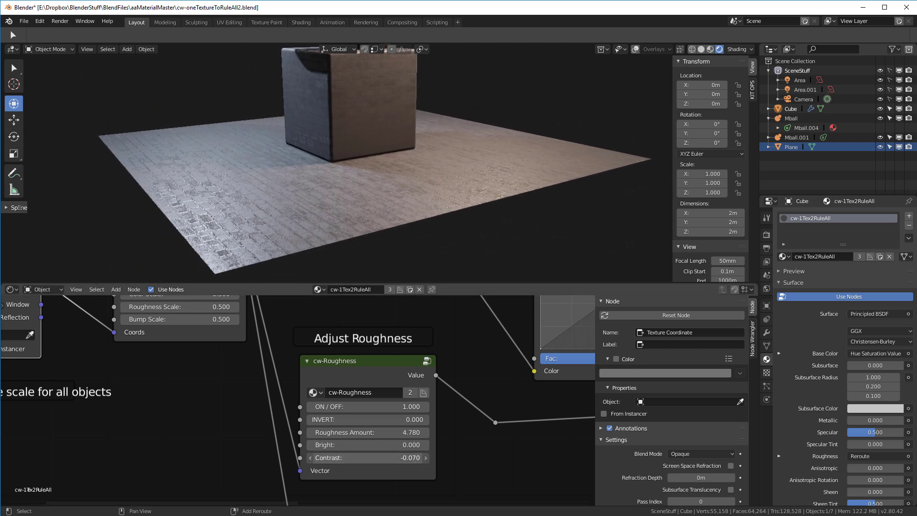
pyautogui.moveTo(215, 153); pyautogui.dragTo(444, 158, button='middle')
# - Turn the roughness texture off with ON/OFF at 0.000 and turn the cw-Bump node on with ON/OFF at 1.000
pyautogui.moveTo(397, 350); pyautogui.dragTo(409, 460, button='middle')
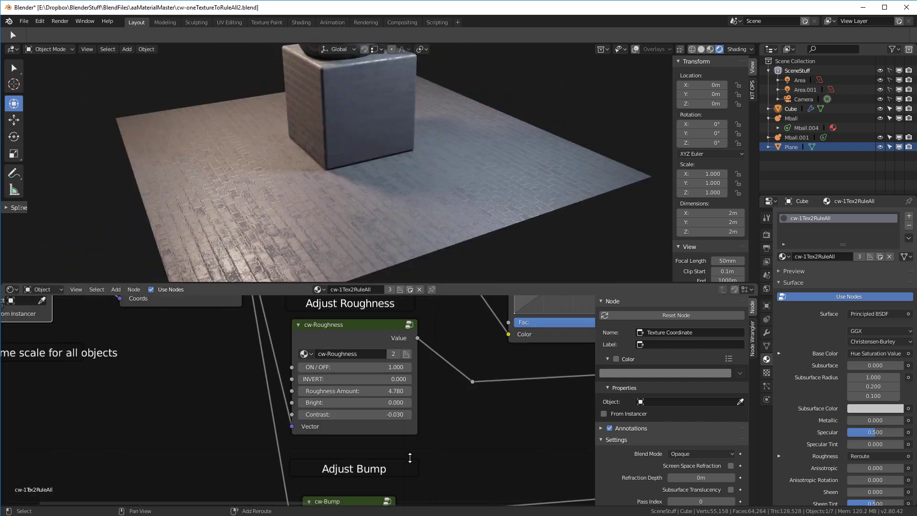
pyautogui.moveTo(382, 367); pyautogui.dragTo(305, 367)
pyautogui.moveTo(382, 367); pyautogui.dragTo(371, 229, button='middle')
pyautogui.moveTo(329, 405); pyautogui.dragTo(377, 405)
pyautogui.scroll(-2, 363, 172)
pyautogui.moveTo(364, 165); pyautogui.dragTo(383, 183, button='middle')
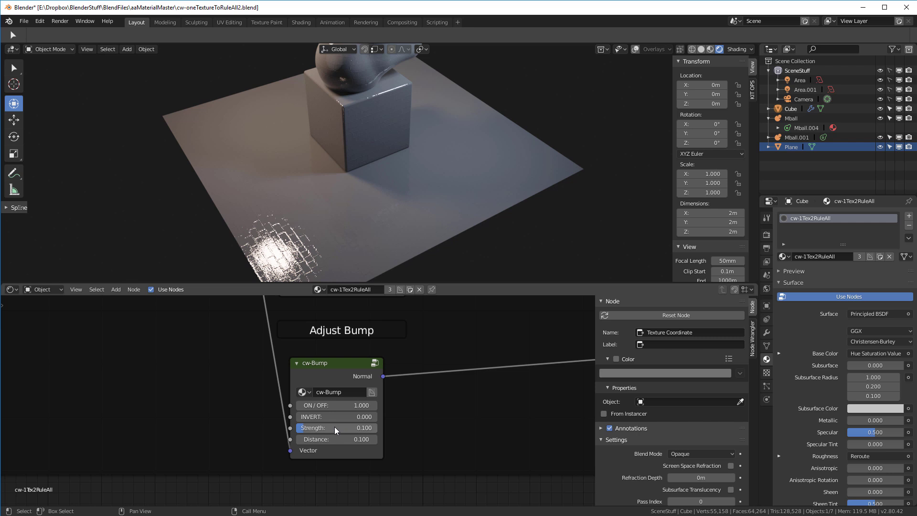
# - Set the cw-Bump node's Strength and Distance both to 0.200, and inspect the brick relief up close
pyautogui.moveTo(334, 426); pyautogui.dragTo(342, 426)
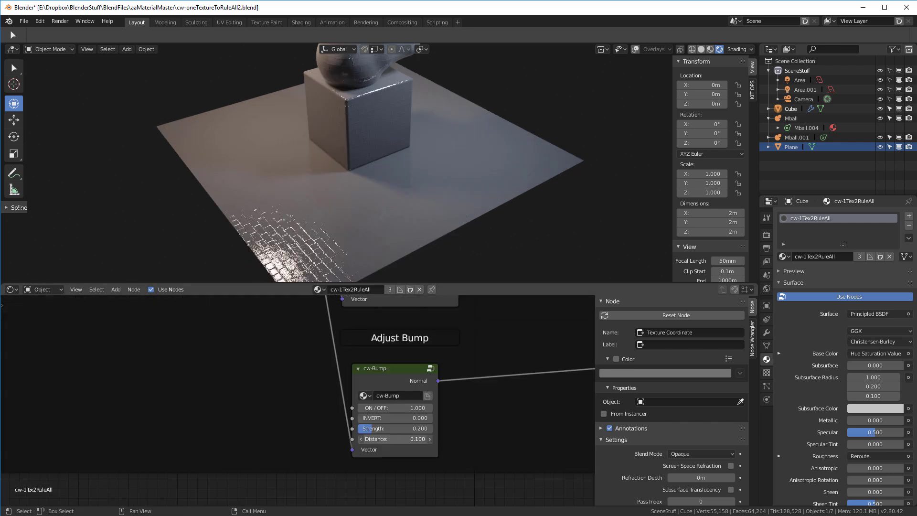
pyautogui.click(420, 437)
pyautogui.write('.2')
pyautogui.press('Return')
pyautogui.scroll(4, 338, 229)
pyautogui.moveTo(349, 230); pyautogui.dragTo(375, 190, button='middle')
# - Set the cw-Bump node's INVERT to 1.000 and inspect the bricks on the cube
pyautogui.scroll(-3, 338, 230)
pyautogui.moveTo(376, 422); pyautogui.dragTo(420, 422)
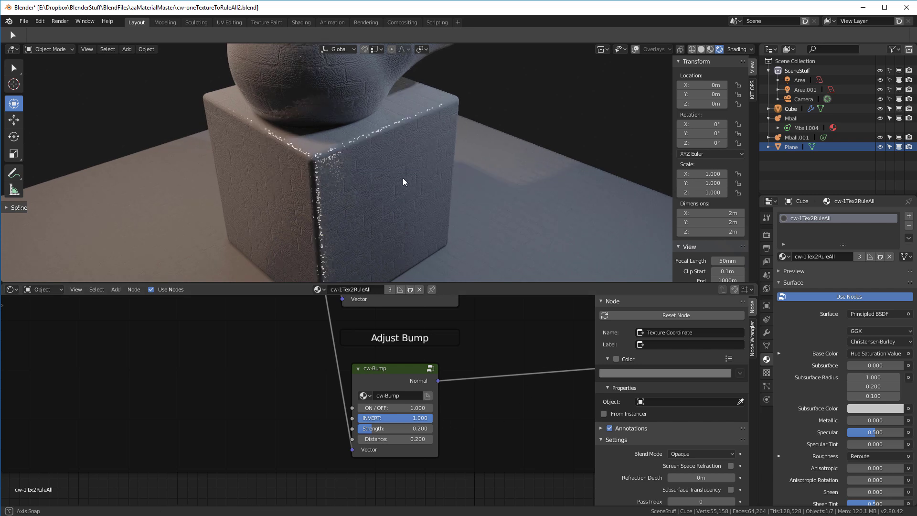
pyautogui.moveTo(403, 180); pyautogui.dragTo(239, 267, button='middle')
# - Set the cw-Roughness node's ON/OFF to 1.000 and review the combined roughness and bump across the objects
pyautogui.moveTo(486, 347); pyautogui.dragTo(483, 486, button='middle')
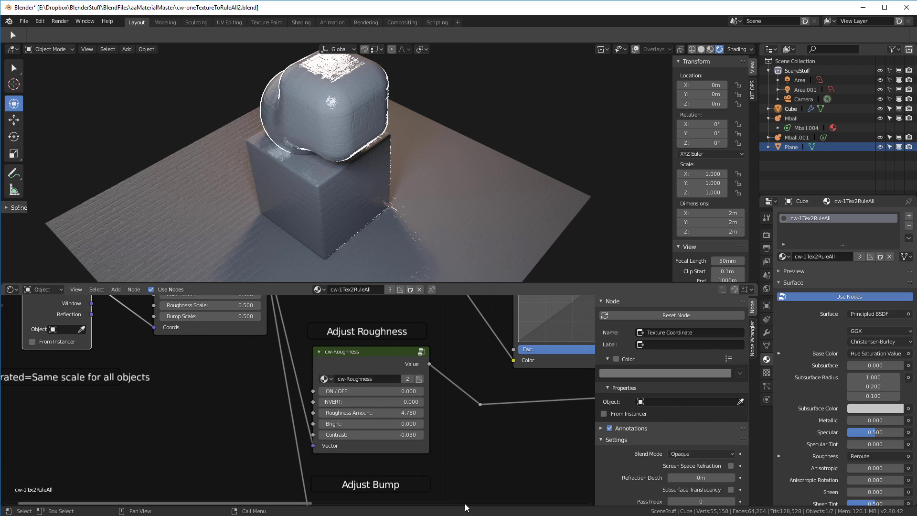
pyautogui.moveTo(336, 390); pyautogui.dragTo(421, 391)
pyautogui.moveTo(324, 201); pyautogui.dragTo(532, 178, button='middle')
pyautogui.scroll(-2, 532, 178)
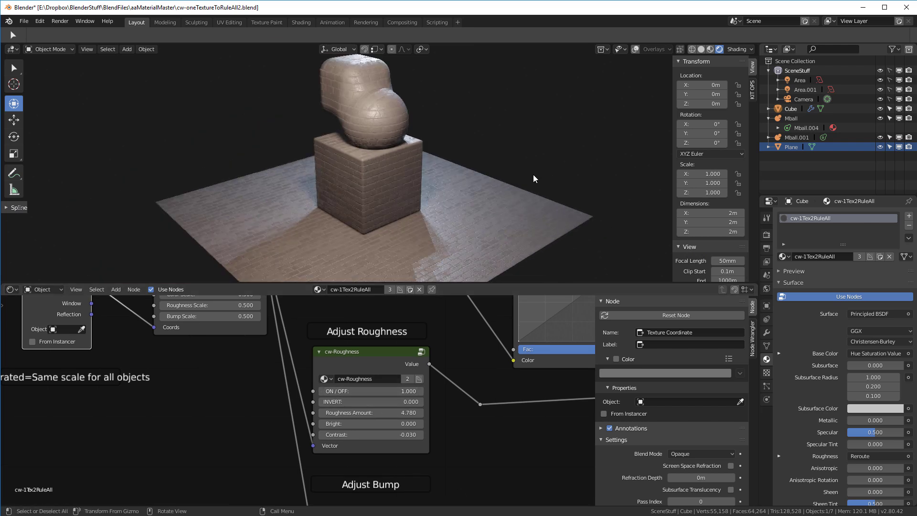
# - Set the cw-ImageTexture node's ON/OFF to 1.000 and inspect the coloured bricks on the objects
pyautogui.moveTo(470, 365); pyautogui.dragTo(440, 506, button='middle')
pyautogui.moveTo(334, 492); pyautogui.dragTo(305, 306, button='middle')
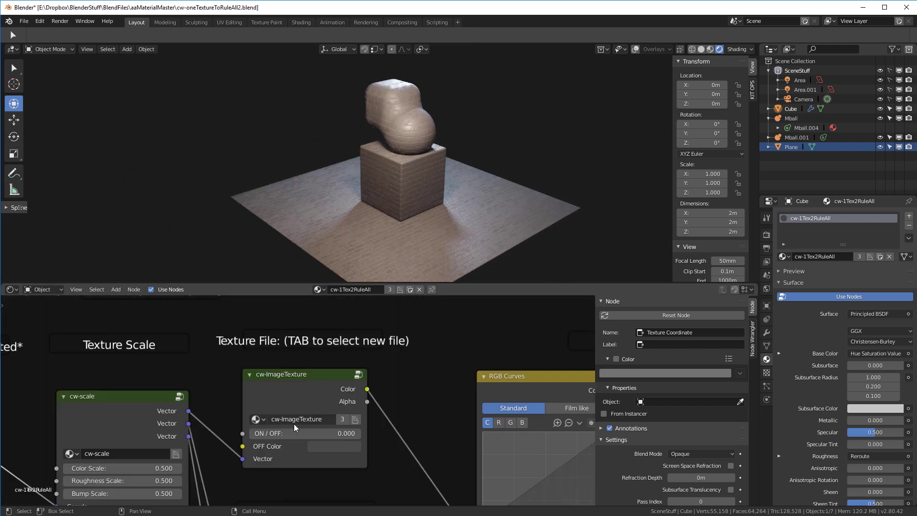
pyautogui.moveTo(325, 433); pyautogui.dragTo(437, 433)
pyautogui.moveTo(400, 259); pyautogui.dragTo(425, 207, button='middle')
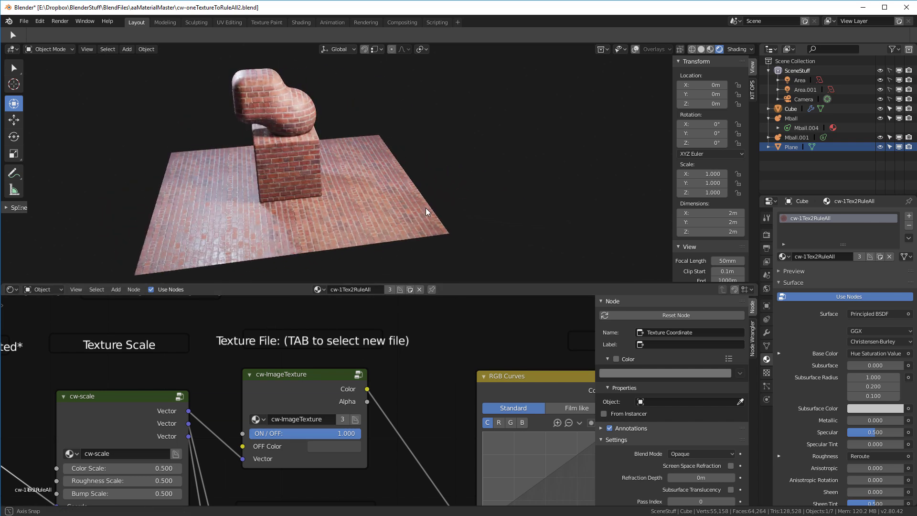
pyautogui.scroll(6, 310, 174)
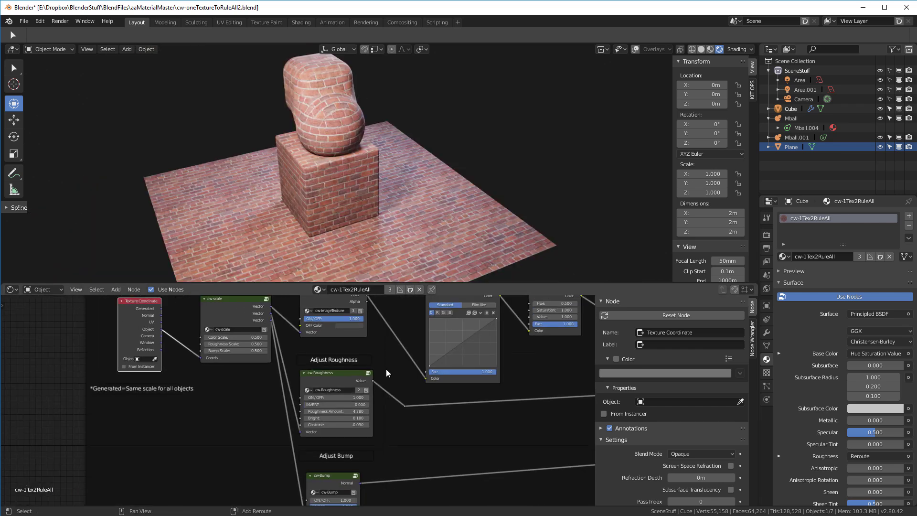
# - Lower the Hue Saturation Value node's Value to 0.700 and inspect the darkened bricks
pyautogui.moveTo(491, 344); pyautogui.dragTo(374, 389, button='middle')
pyautogui.scroll(11, 439, 354)
pyautogui.moveTo(454, 364); pyautogui.dragTo(433, 363)
pyautogui.moveTo(310, 210); pyautogui.dragTo(404, 197, button='middle')
pyautogui.scroll(1, 404, 197)
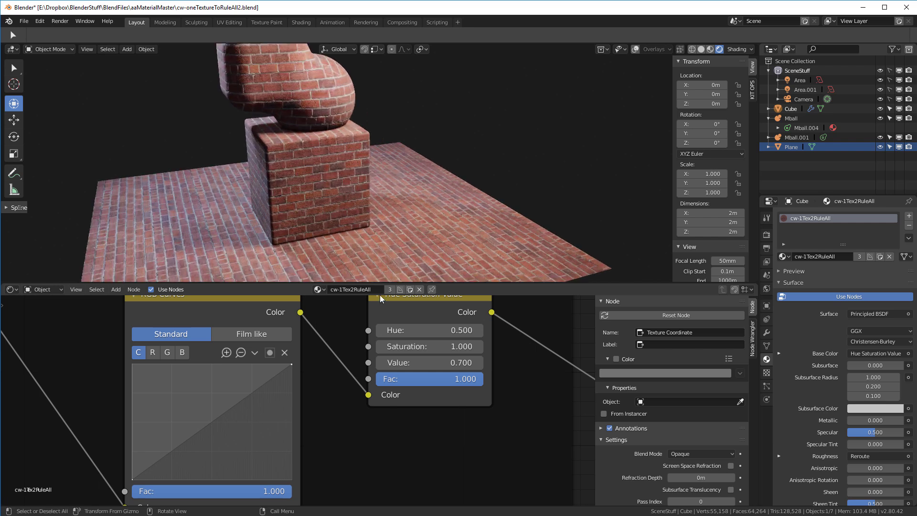
# - Add two points to the RGB Curves node's combined curve, at about X 0.255, Y 0.275 and X 0.686, Y 0.656
pyautogui.moveTo(170, 453); pyautogui.dragTo(220, 434, button='middle')
pyautogui.moveTo(219, 432); pyautogui.dragTo(222, 429)
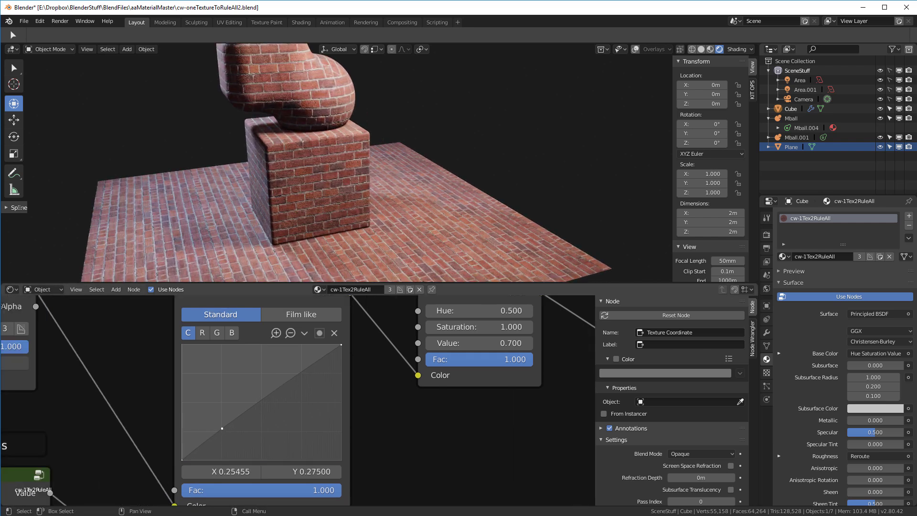
pyautogui.moveTo(290, 385); pyautogui.dragTo(291, 385)
pyautogui.scroll(-3, 297, 230)
pyautogui.moveTo(277, 211); pyautogui.dragTo(342, 213, button='middle')
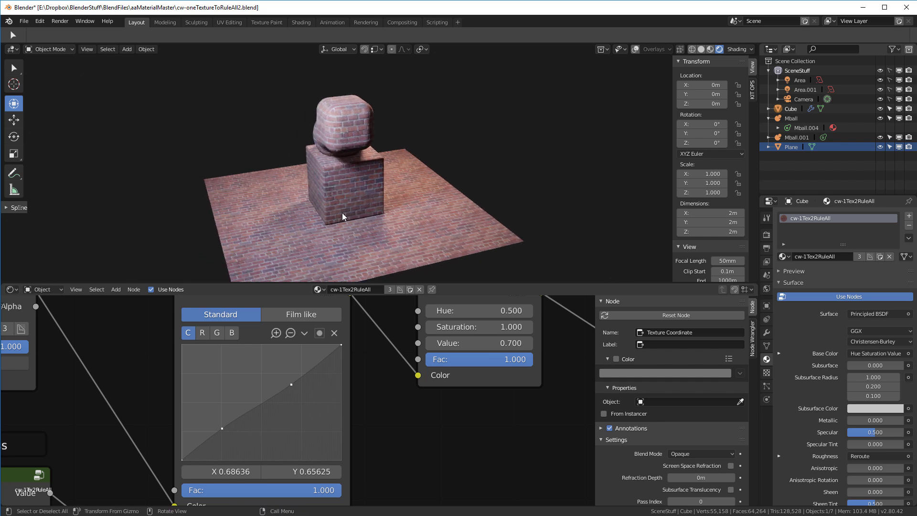
# - Examine the brick colour and relief on the cube, rounded shape and floor, both up close and from a distance
pyautogui.scroll(-2, 363, 366)
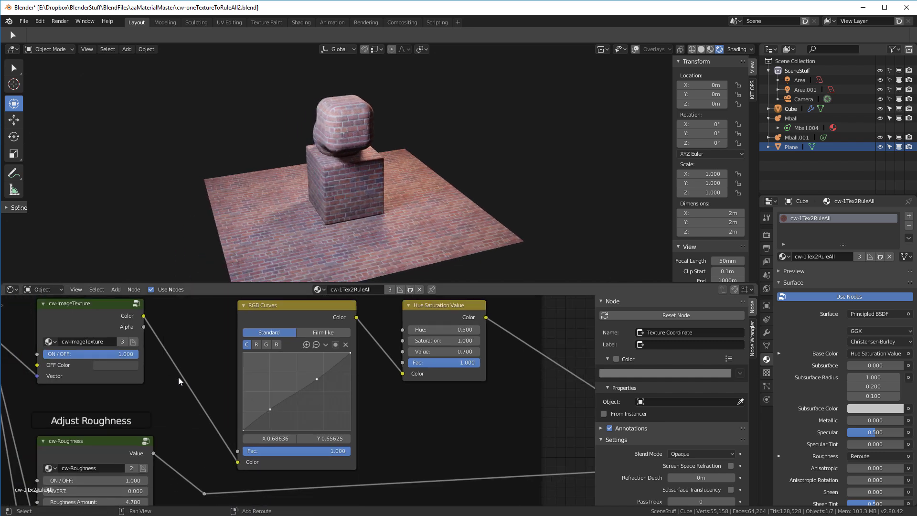
pyautogui.scroll(-2, 179, 377)
pyautogui.moveTo(72, 373); pyautogui.dragTo(306, 352, button='middle')
pyautogui.scroll(3, 216, 340)
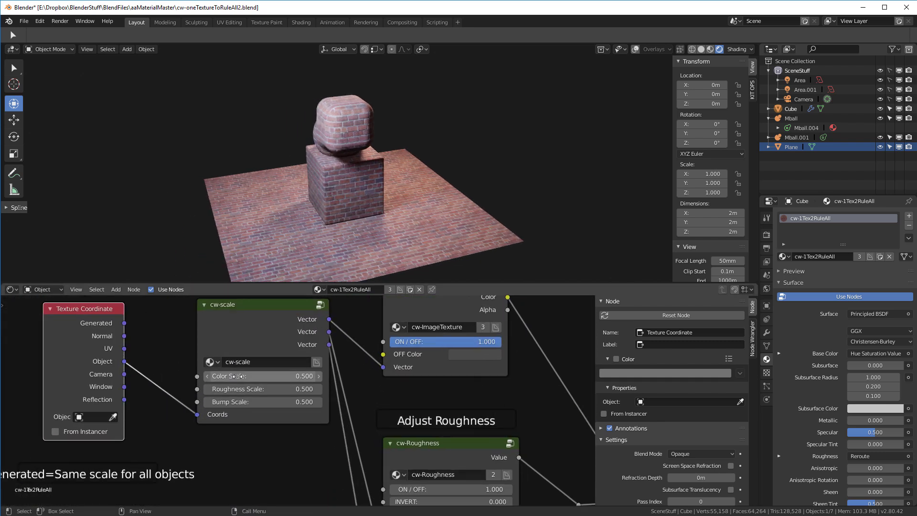
pyautogui.scroll(6, 356, 171)
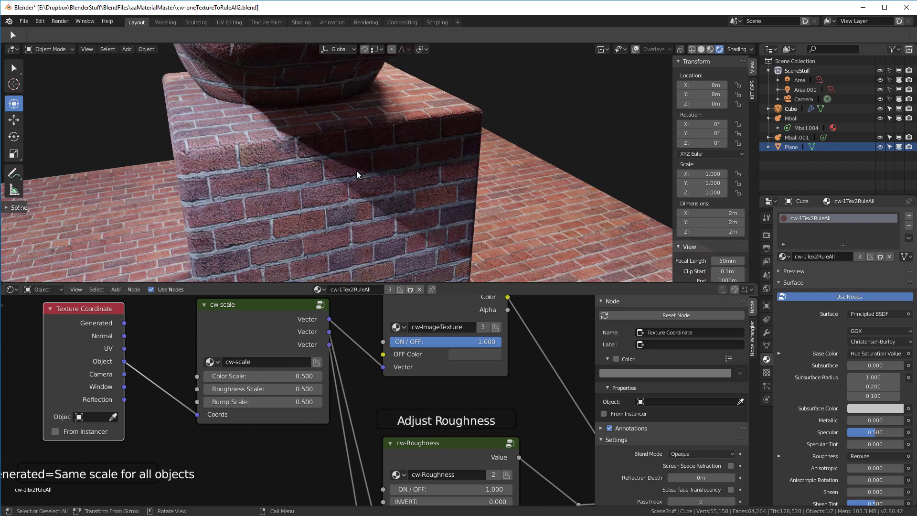
pyautogui.scroll(-5, 357, 170)
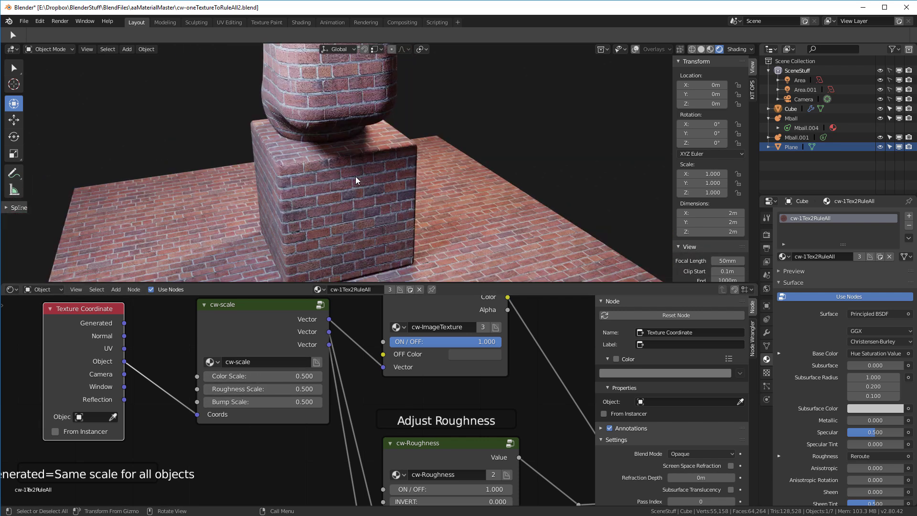
pyautogui.moveTo(350, 212); pyautogui.dragTo(393, 214, button='middle')
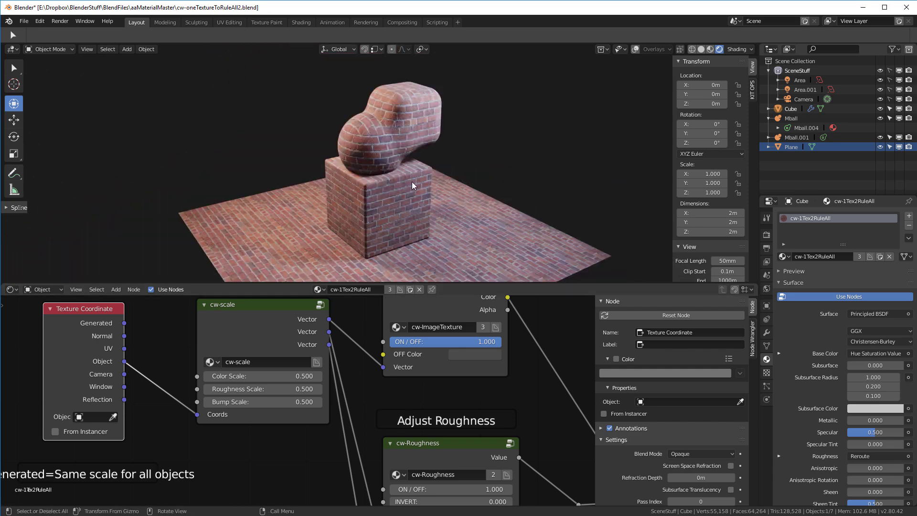
pyautogui.scroll(7, 405, 208)
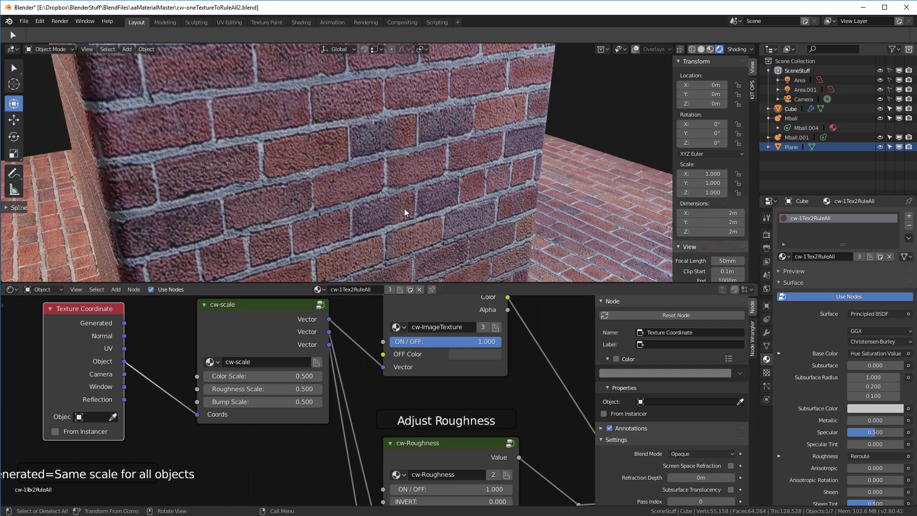
pyautogui.scroll(-6, 400, 200)
pyautogui.keyDown('shift'); pyautogui.moveTo(395, 187); pyautogui.dragTo(366, 121, button='middle'); pyautogui.keyUp('shift')
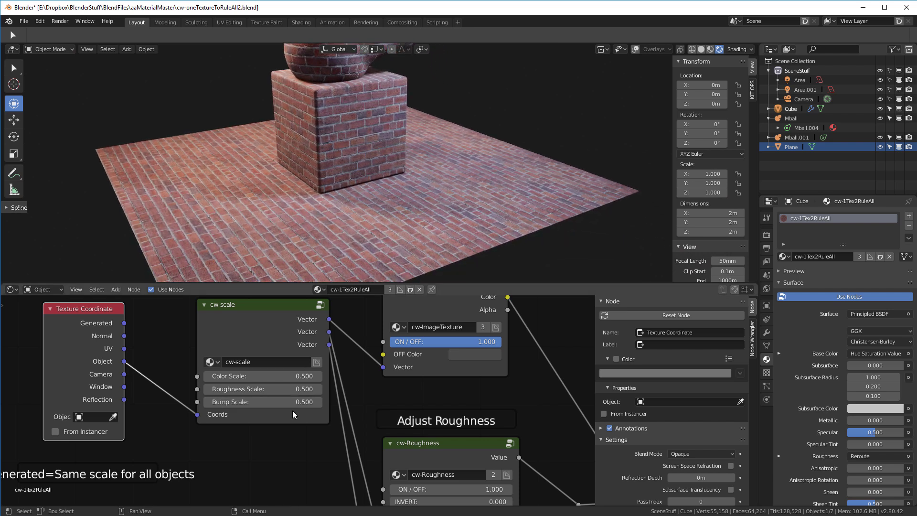
# - Set the cw-Bump node's Strength to 0.305 and Distance to 1.900, and inspect the stronger relief
pyautogui.scroll(-7, 296, 412)
pyautogui.scroll(6, 387, 468)
pyautogui.keyDown('shift'); pyautogui.scroll(-6, 377, 459); pyautogui.keyUp('shift')
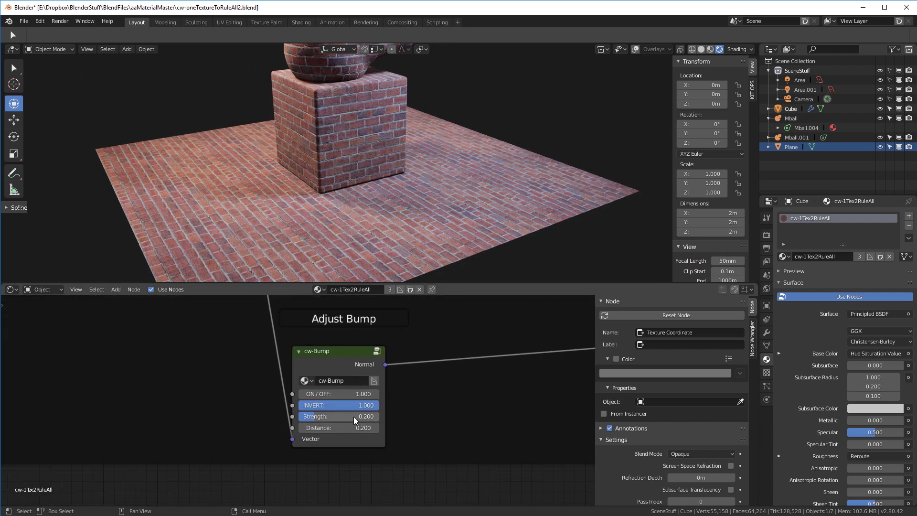
pyautogui.moveTo(354, 416); pyautogui.dragTo(363, 422)
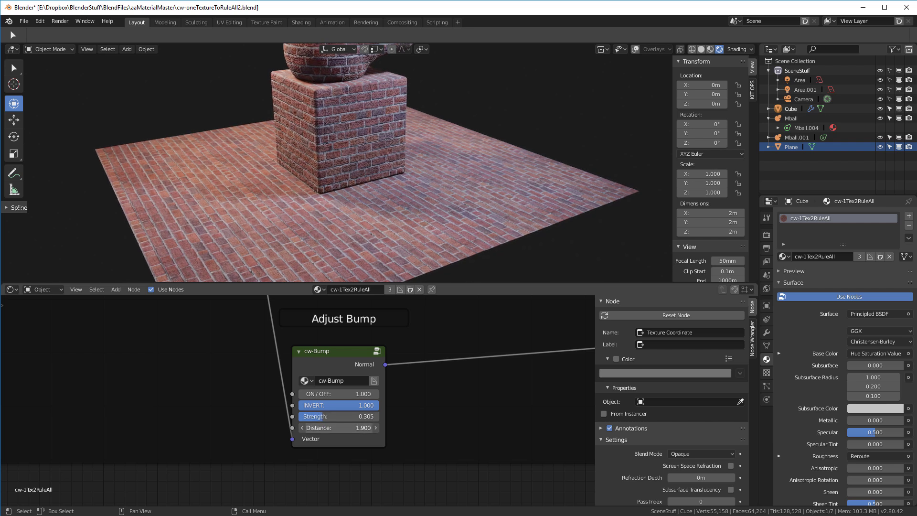
pyautogui.scroll(4, 346, 122)
pyautogui.moveTo(346, 122); pyautogui.dragTo(365, 185, button='middle')
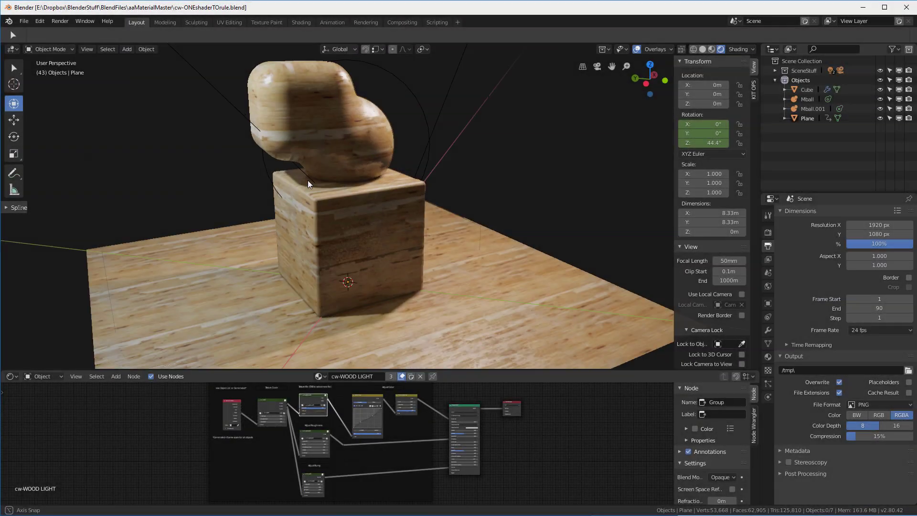
# - Select the wooden cube, try the cw-1shader2rule material on it, and replace that with cw-PLASTIC
pyautogui.moveTo(317, 200); pyautogui.dragTo(530, 179, button='middle')
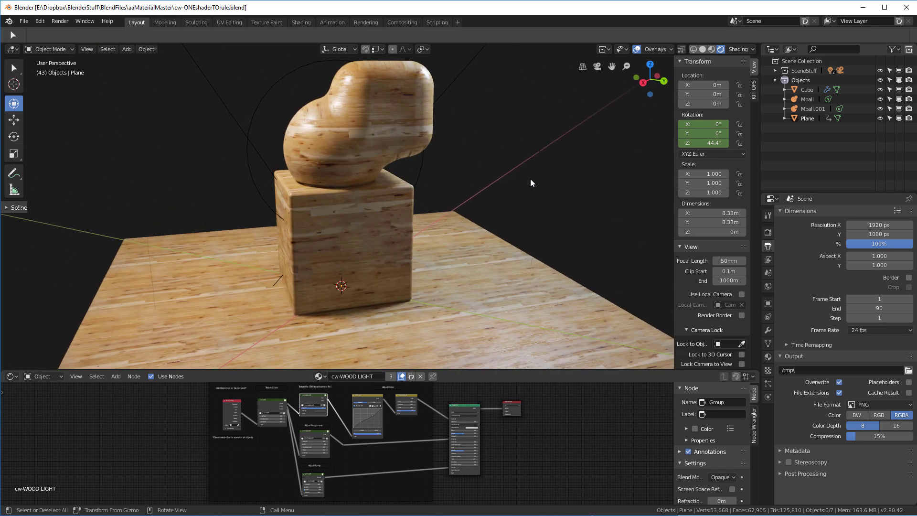
pyautogui.moveTo(453, 177); pyautogui.dragTo(458, 238, button='middle')
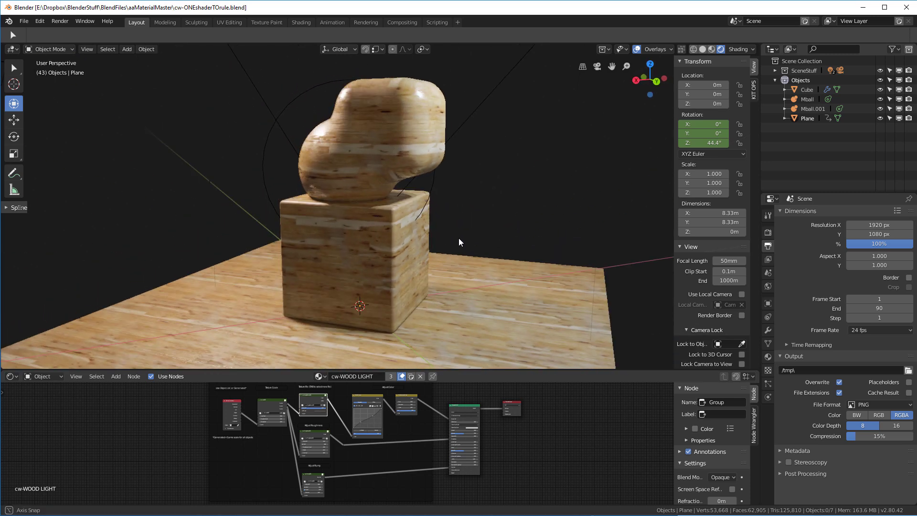
pyautogui.click(359, 257)
pyautogui.click(318, 377)
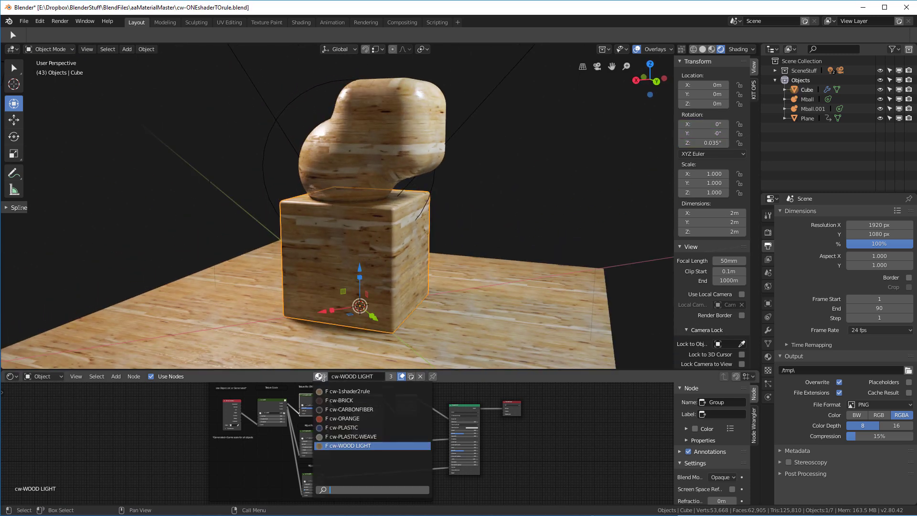
pyautogui.click(353, 393)
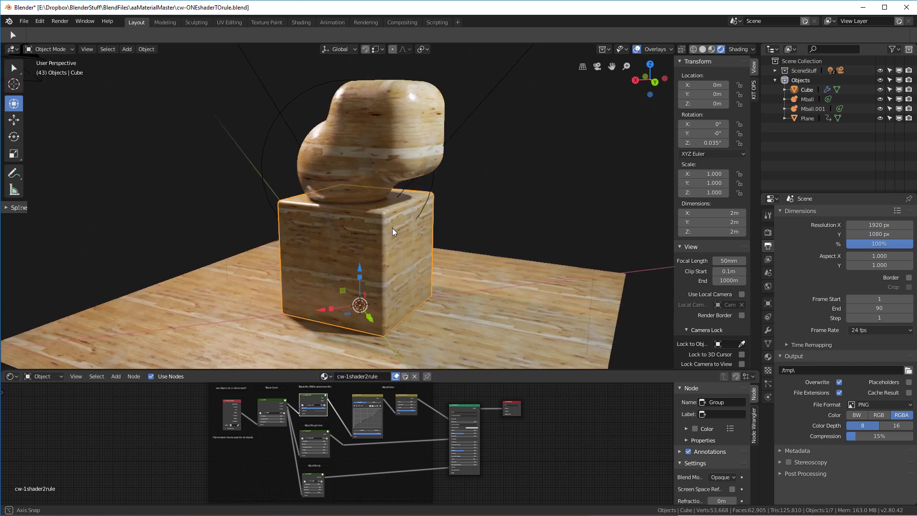
pyautogui.click(325, 376)
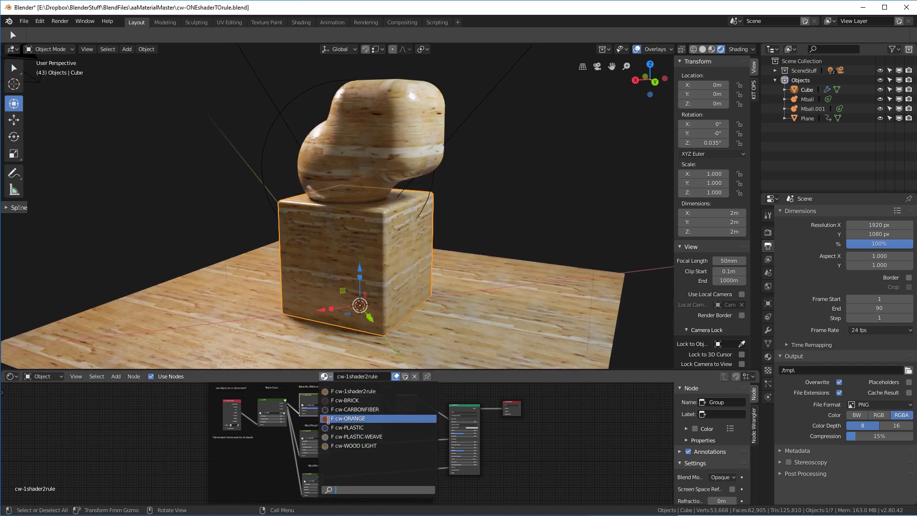
pyautogui.click(326, 429)
pyautogui.moveTo(399, 210); pyautogui.dragTo(453, 233, button='middle')
pyautogui.scroll(4, 316, 221)
pyautogui.scroll(-6, 400, 163)
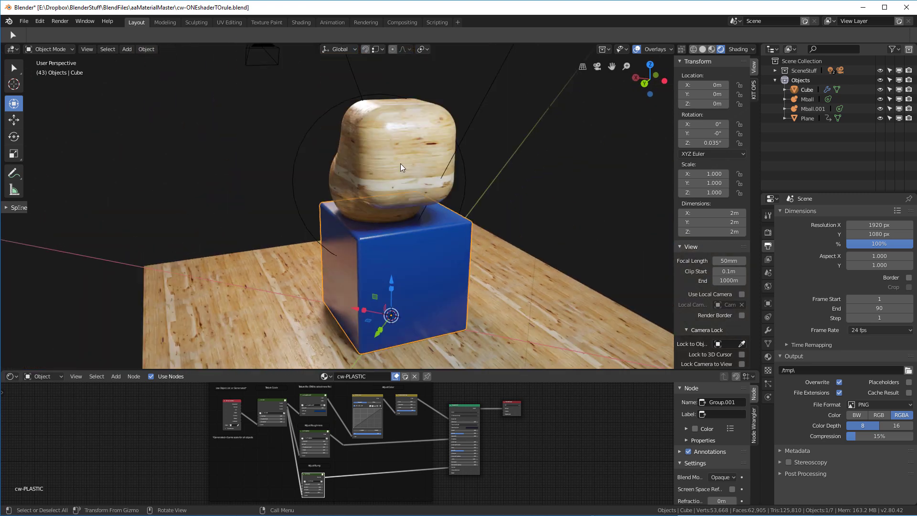
# - Add the rounded shape and the floor to the selection and copy the cube's cw-PLASTIC material to them
pyautogui.keyDown('shift'); pyautogui.click(405, 160); pyautogui.keyUp('shift')
pyautogui.click(768, 357)
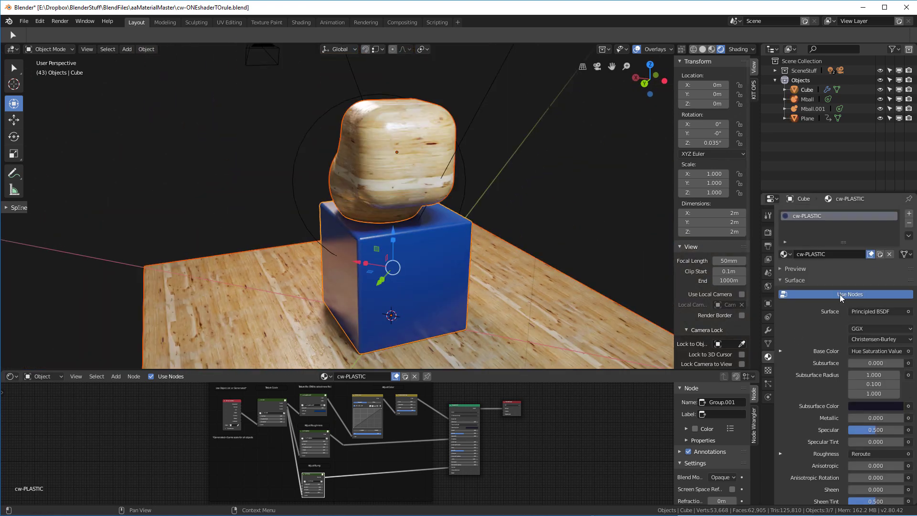
pyautogui.click(904, 254)
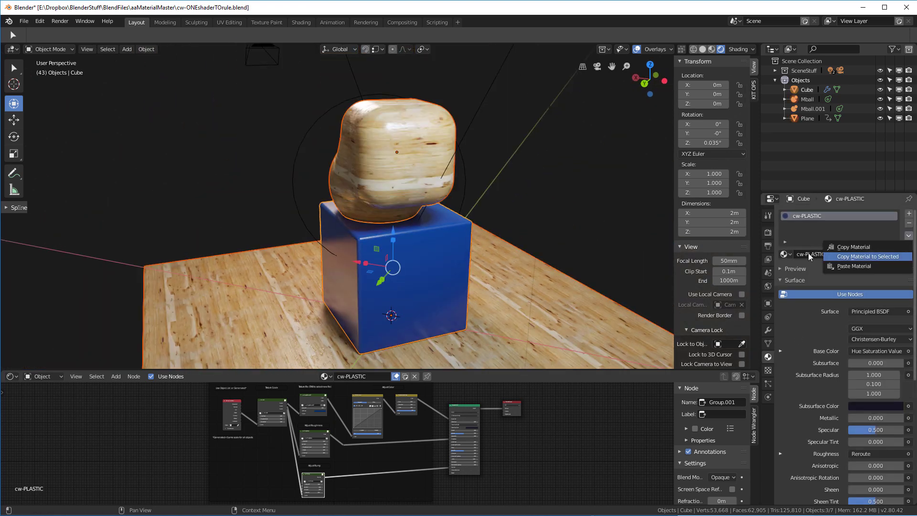
pyautogui.click(855, 256)
pyautogui.moveTo(377, 238); pyautogui.dragTo(487, 239, button='middle')
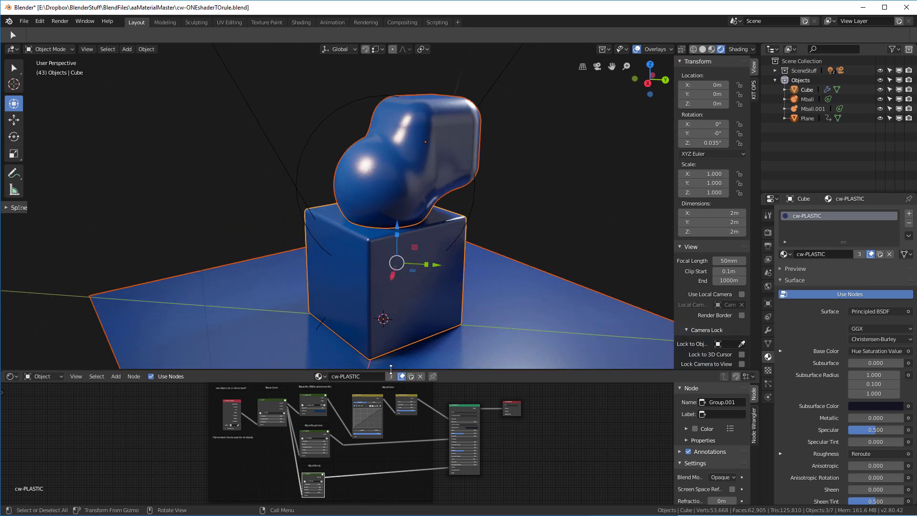
# - Change the cube's material to cw-CARBONFIBER, copy it to the other selected objects, and inspect it
pyautogui.click(319, 376)
pyautogui.click(344, 409)
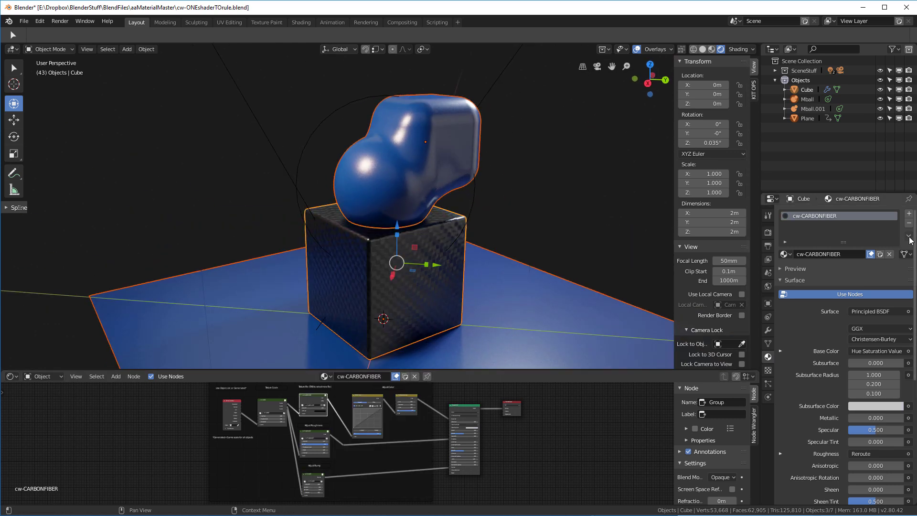
pyautogui.click(904, 254)
pyautogui.click(855, 257)
pyautogui.moveTo(363, 200); pyautogui.dragTo(346, 216, button='middle')
pyautogui.click(326, 376)
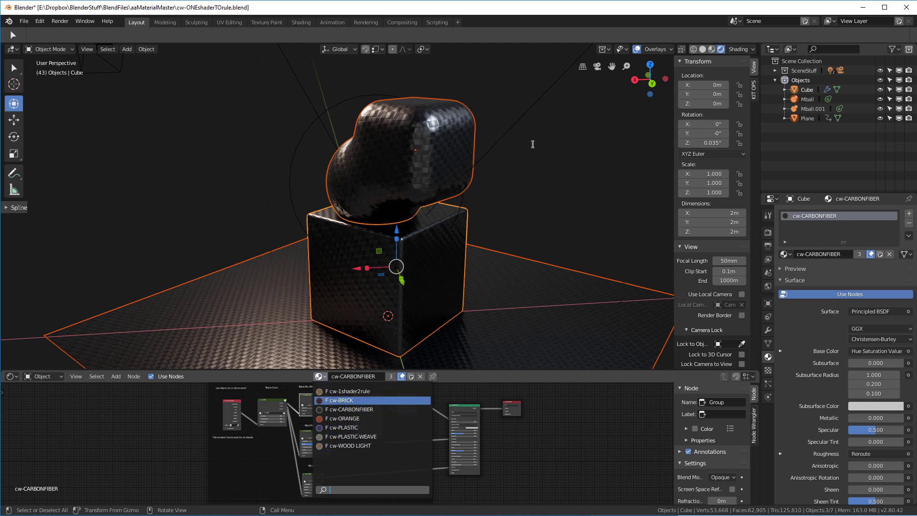
pyautogui.moveTo(530, 143); pyautogui.dragTo(442, 214, button='middle')
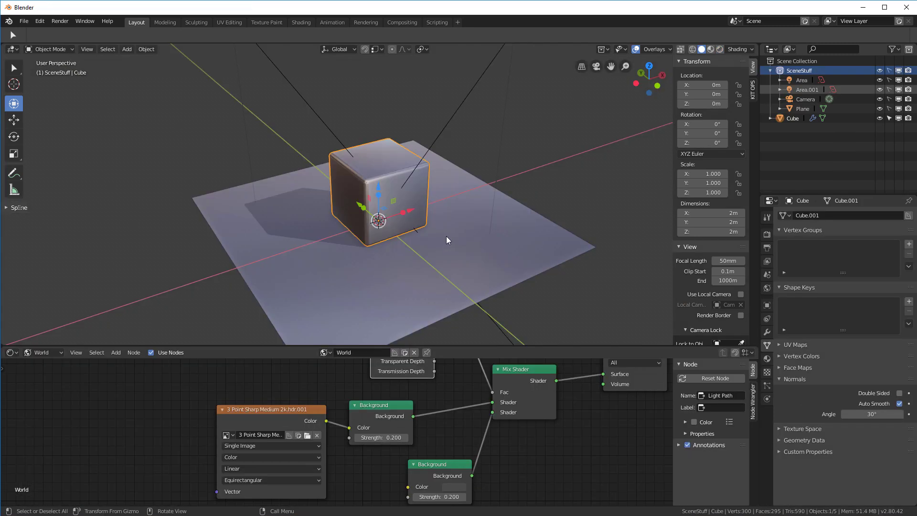
# - Switch the shader editor from World to Object for the cube and set the viewport shading to Rendered
pyautogui.scroll(3, 423, 205)
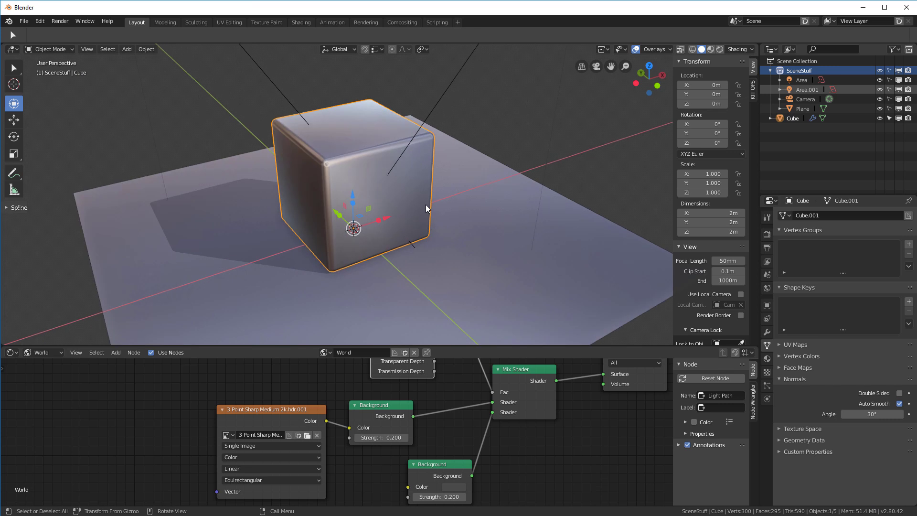
pyautogui.click(40, 353)
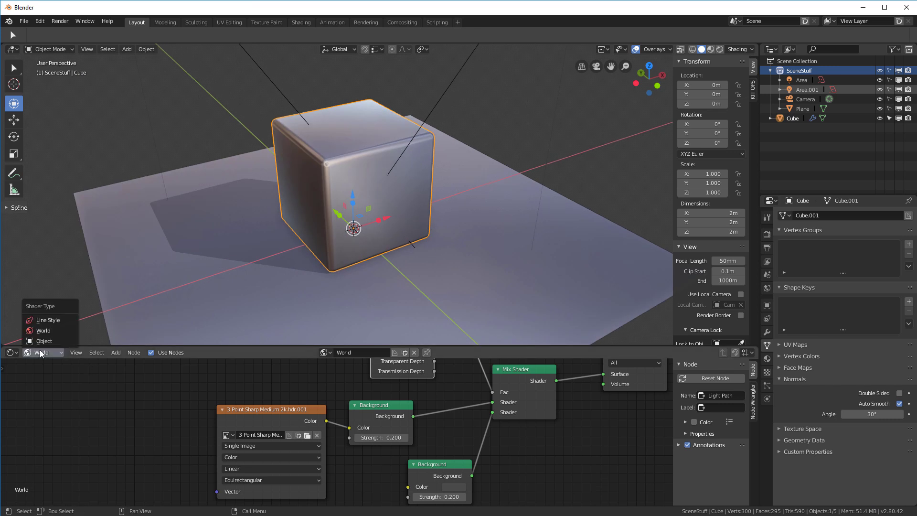
pyautogui.click(44, 342)
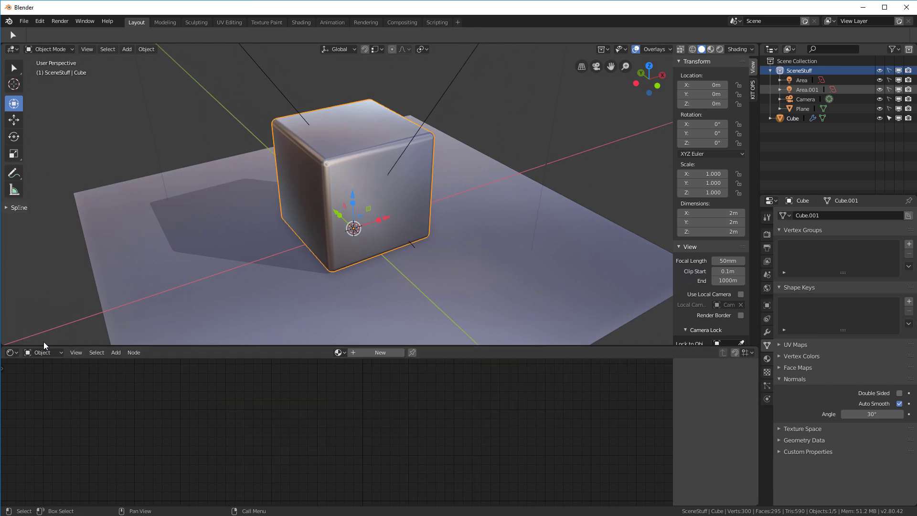
pyautogui.click(358, 217)
pyautogui.press('z')
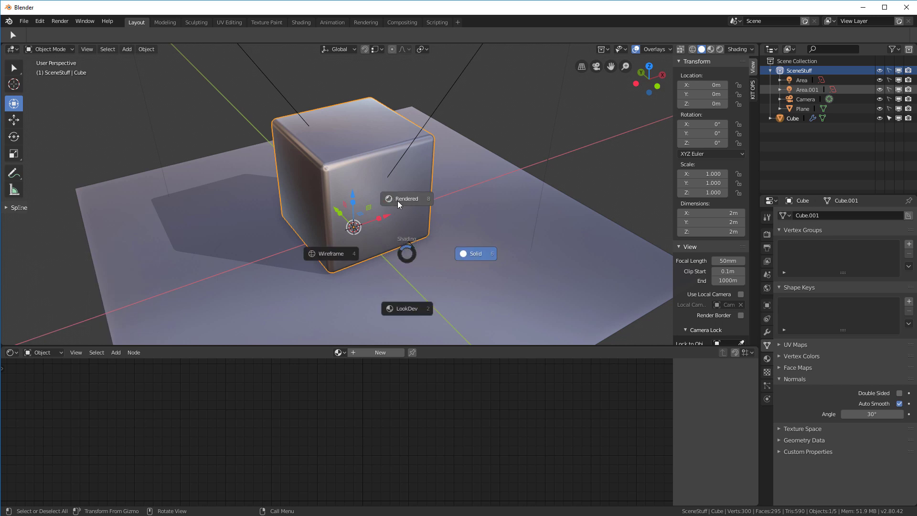
pyautogui.click(397, 203)
pyautogui.moveTo(367, 232); pyautogui.dragTo(365, 204, button='middle')
# - Append the cw-WOOD LIGHT material from cw-ONEshaderTOrule.blend in the aaMaterialMaster folder, sorting the files by date to find it
pyautogui.click(23, 22)
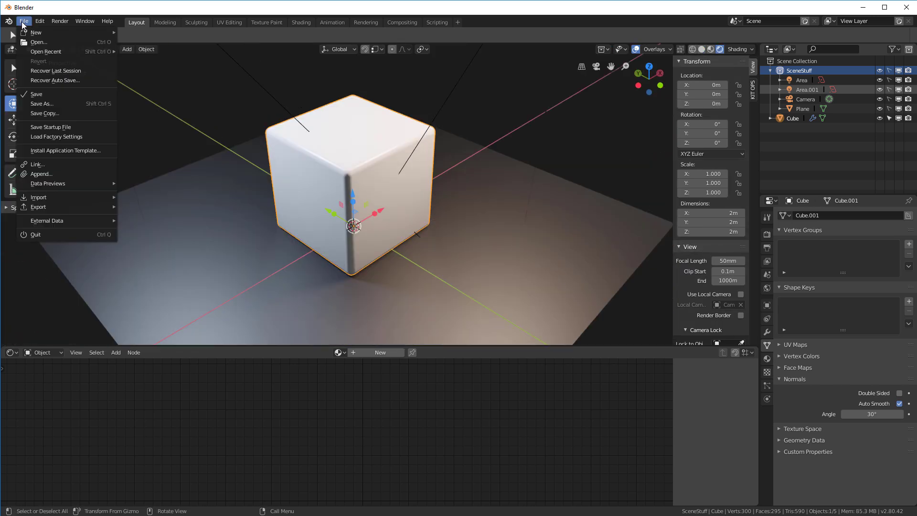
pyautogui.click(57, 174)
pyautogui.doubleClick(163, 85)
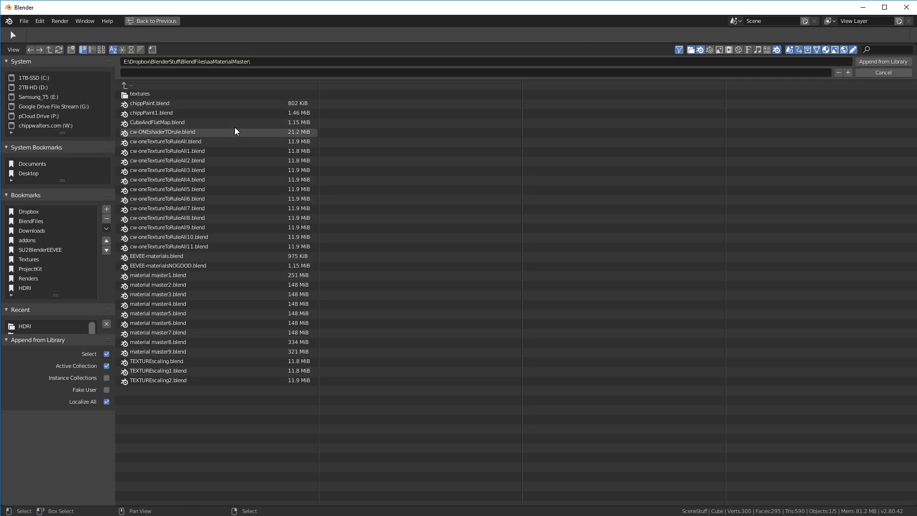
pyautogui.click(131, 50)
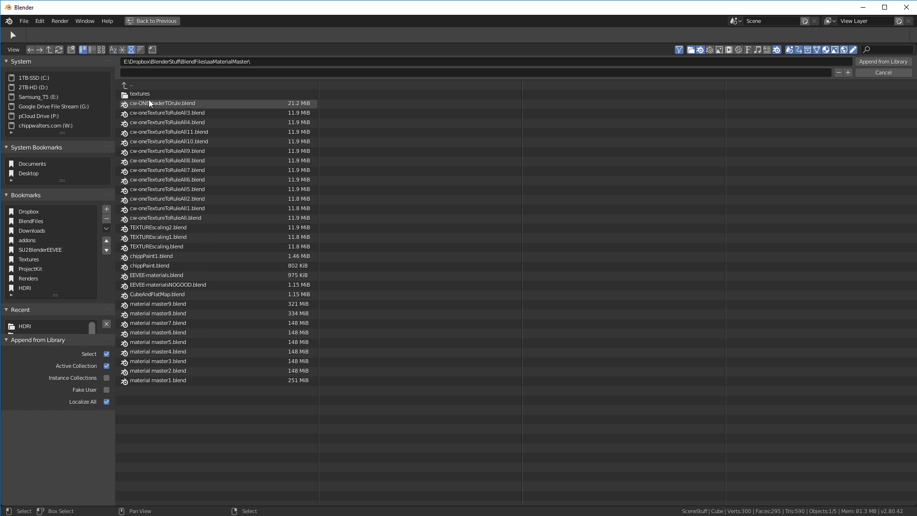
pyautogui.doubleClick(165, 104)
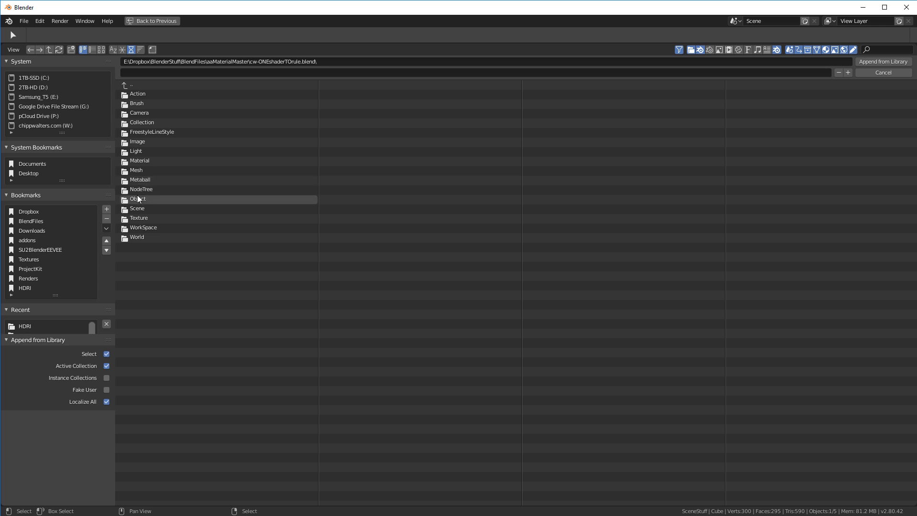
pyautogui.doubleClick(136, 161)
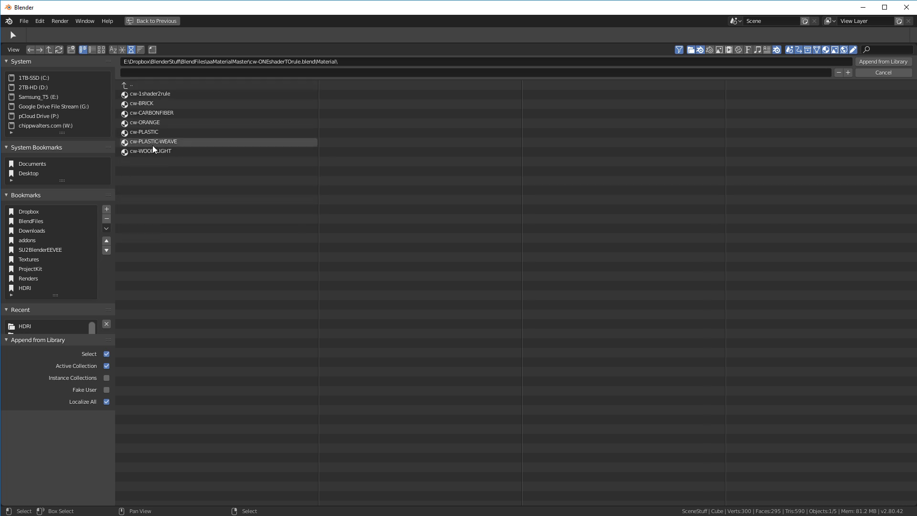
pyautogui.click(156, 152)
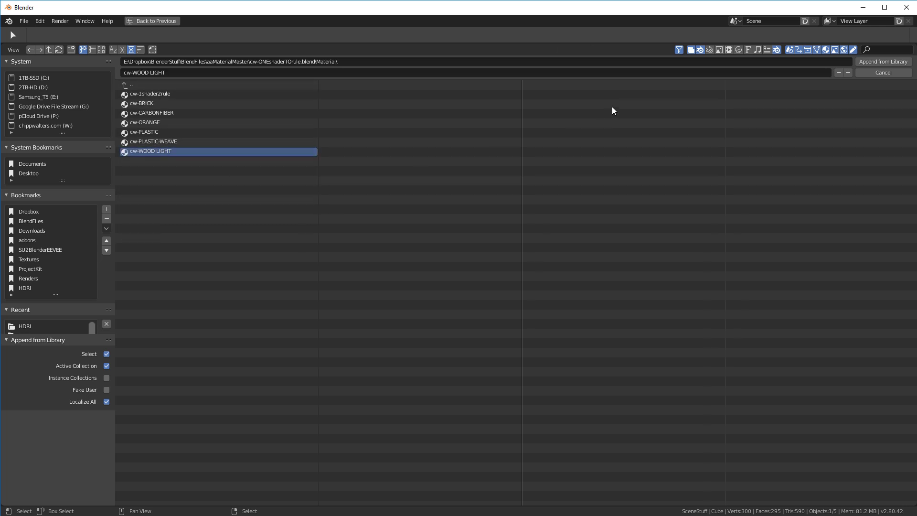
pyautogui.click(883, 62)
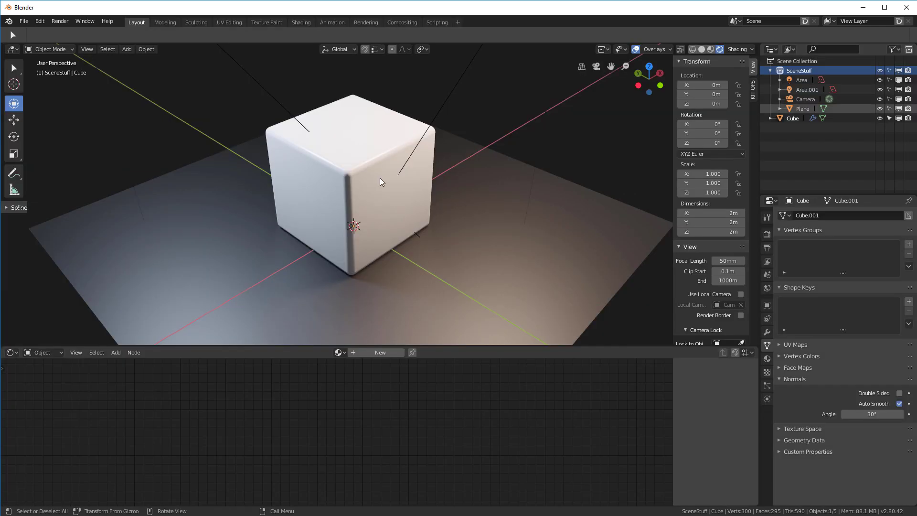
# - Assign the appended cw-WOOD LIGHT material to the cube and inspect the wood surface up close
pyautogui.click(340, 353)
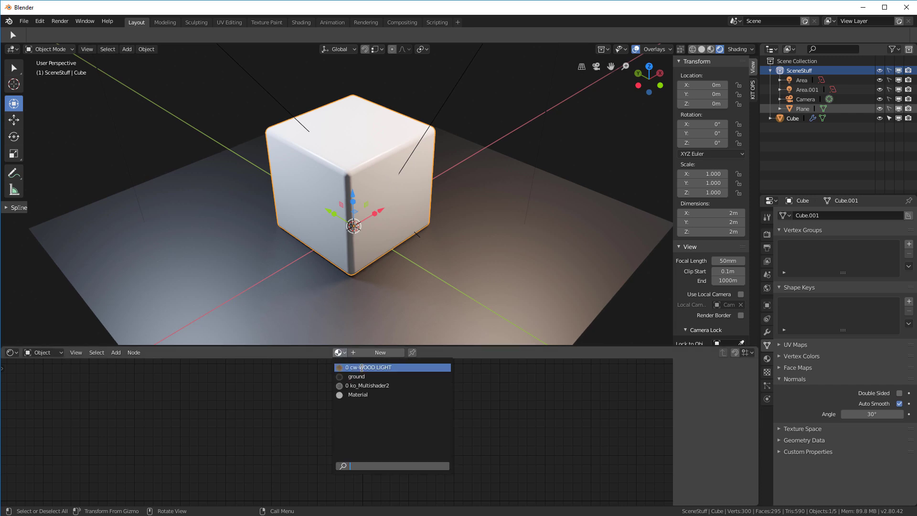
pyautogui.click(361, 367)
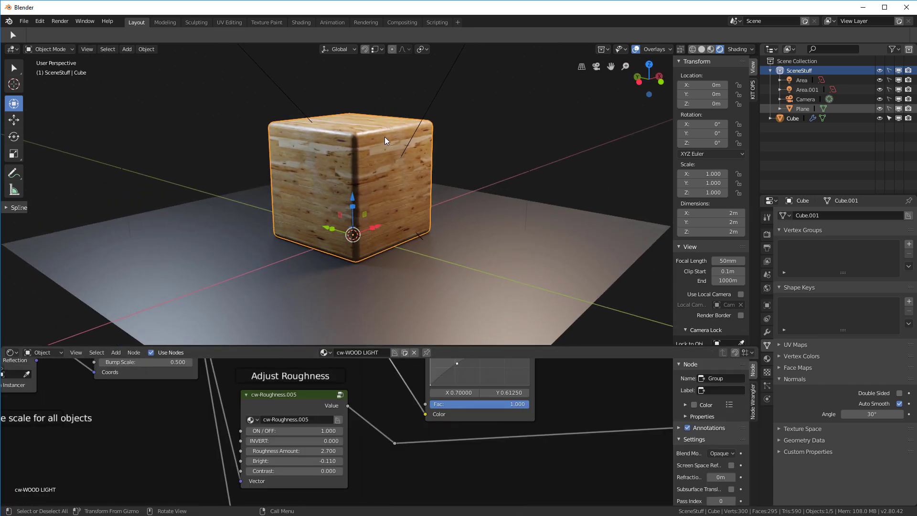
pyautogui.scroll(3, 385, 136)
pyautogui.moveTo(385, 137); pyautogui.dragTo(434, 151, button='middle')
# - Copy the carbon fiber floor plane from the cw-ONEshaderTOrule.blend window, paste it into the new scene, and hide the original floor
pyautogui.hotkey('alt', 'Tab')
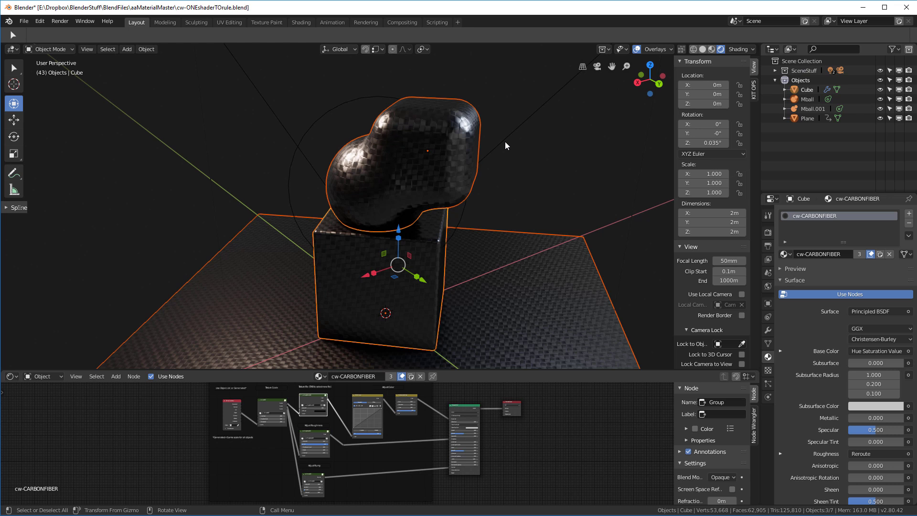
pyautogui.click(540, 133)
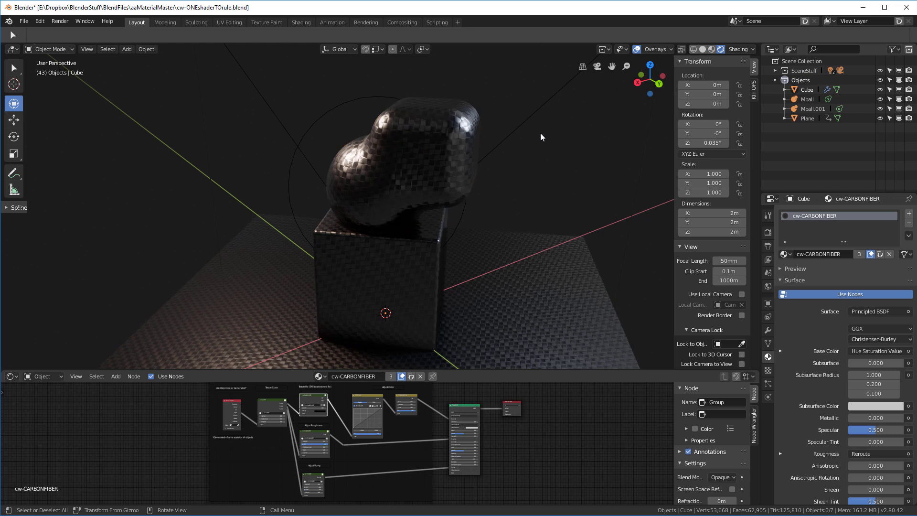
pyautogui.click(405, 268)
pyautogui.click(545, 287)
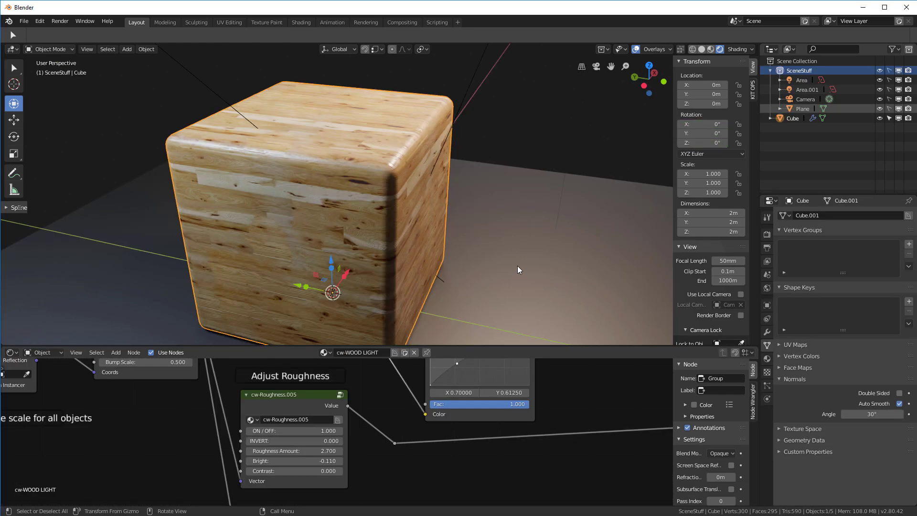
pyautogui.click(514, 260)
pyautogui.hotkey('ctrl', 'v')
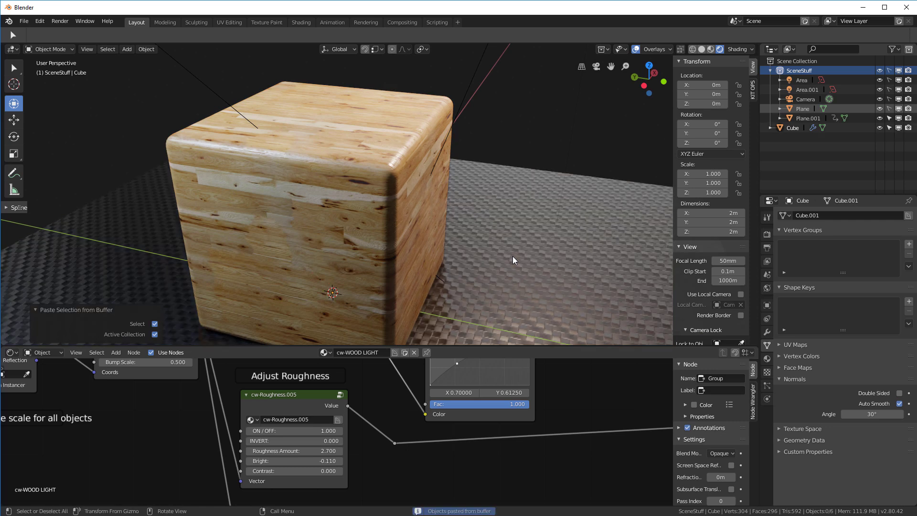
pyautogui.scroll(-3, 503, 242)
pyautogui.moveTo(504, 243); pyautogui.dragTo(516, 203, button='middle')
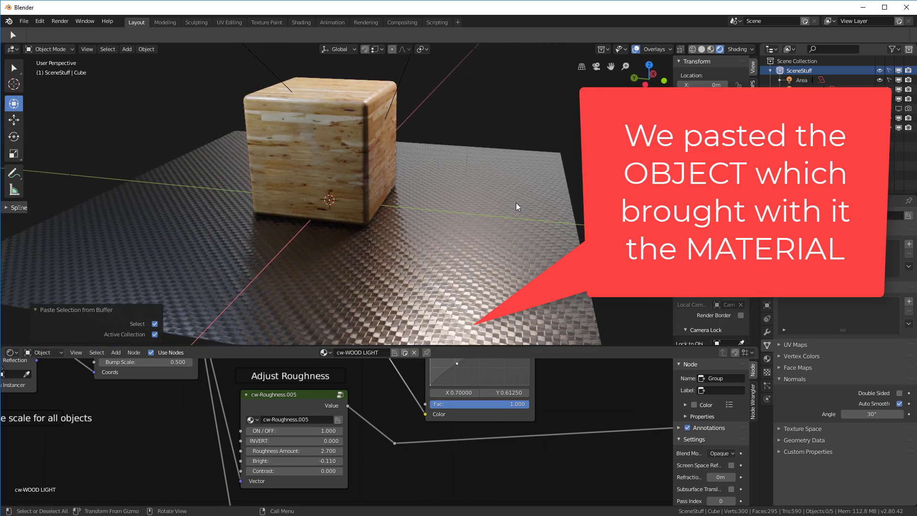
# - Change the cube's material to cw-CARBONFIBER and inspect it from several angles
pyautogui.click(305, 134)
pyautogui.click(325, 353)
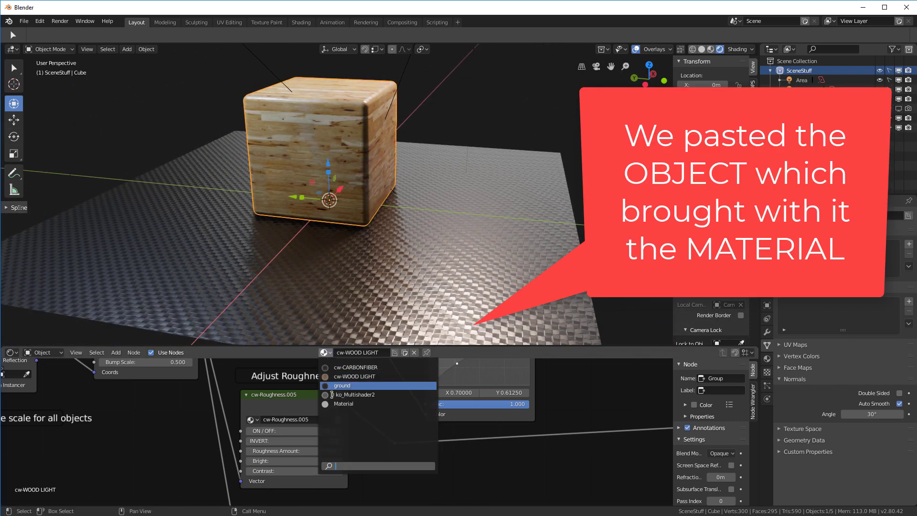
pyautogui.click(355, 367)
pyautogui.moveTo(421, 220); pyautogui.dragTo(541, 227, button='middle')
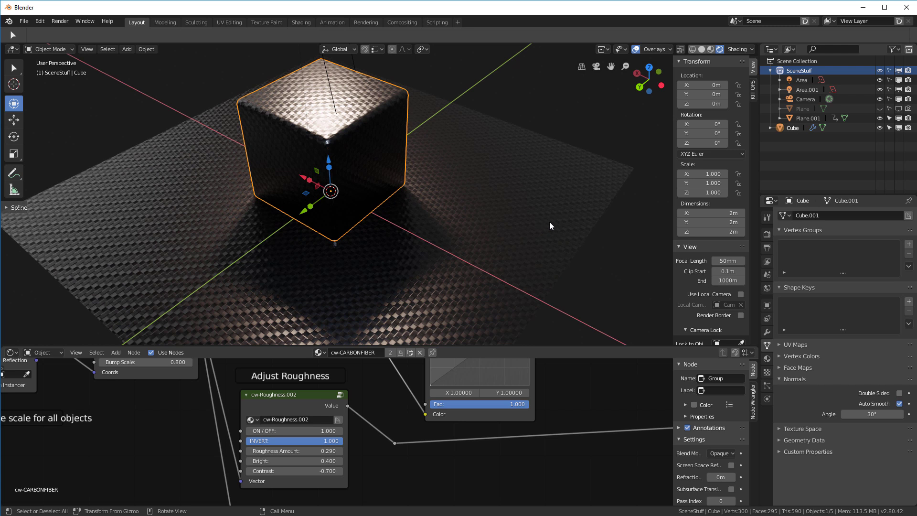
pyautogui.moveTo(549, 222); pyautogui.dragTo(423, 219, button='middle')
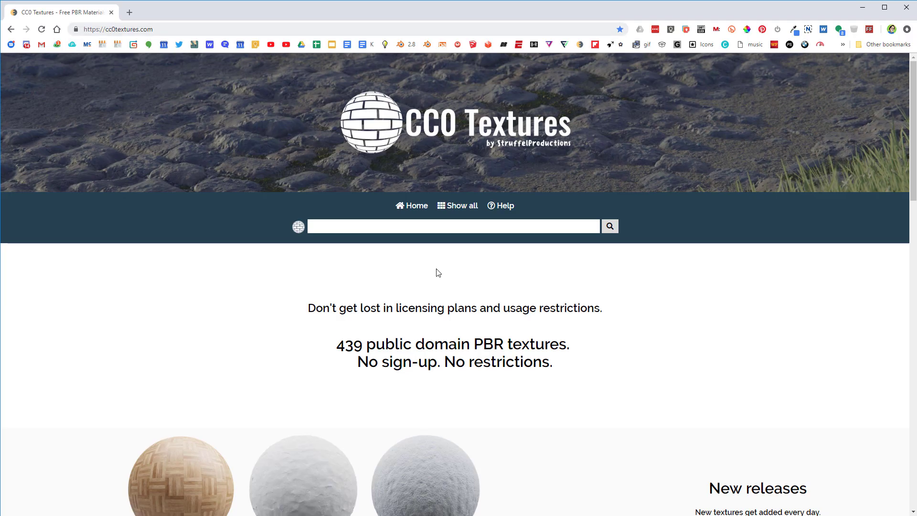
# - Switch to the browser and look through the new releases and featured texture categories on the CC0 Textures site
pyautogui.scroll(-9, 483, 305)
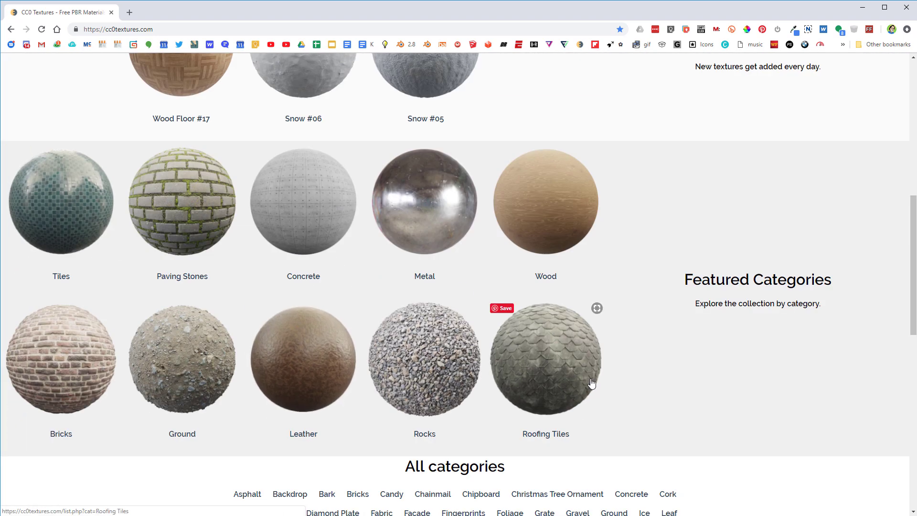
pyautogui.scroll(9, 582, 371)
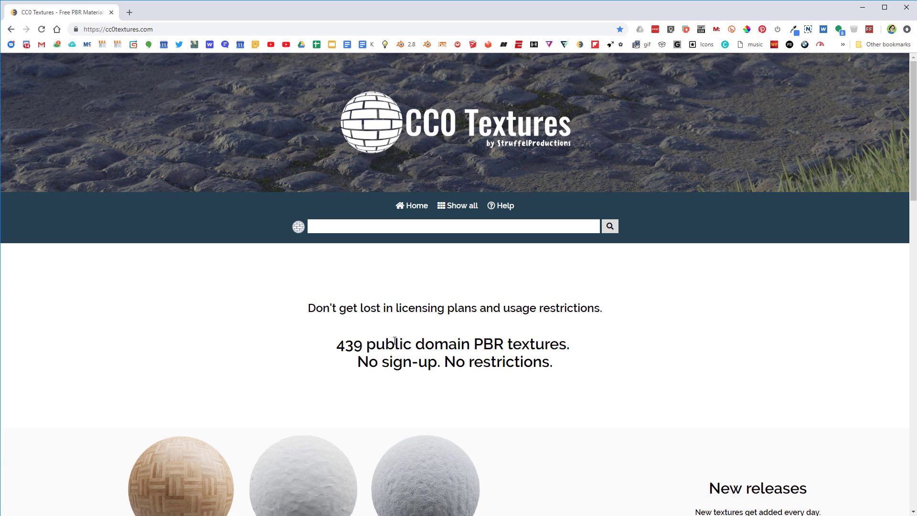
pyautogui.scroll(-5, 525, 349)
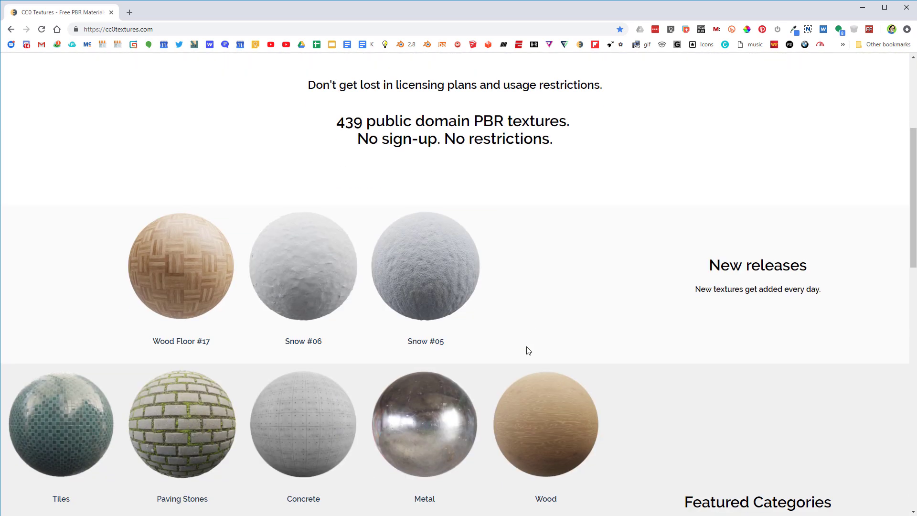
pyautogui.scroll(-5, 529, 349)
pyautogui.scroll(9, 529, 348)
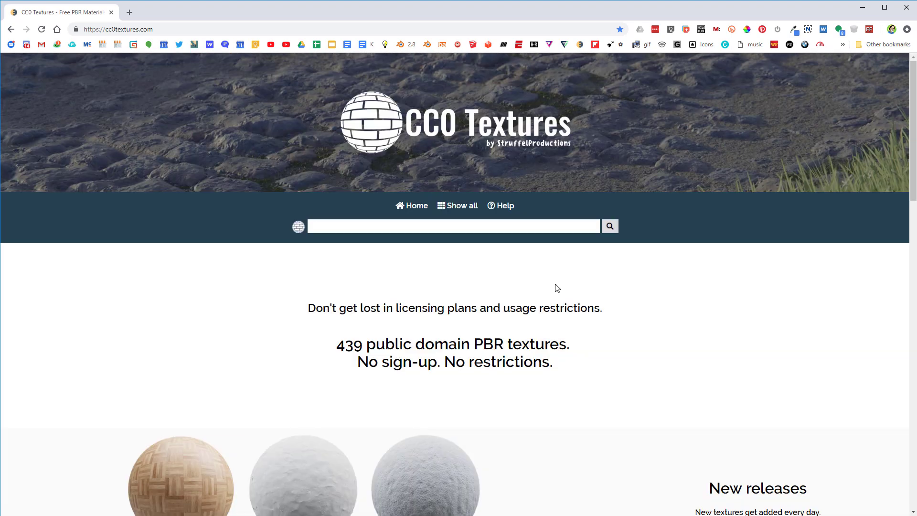